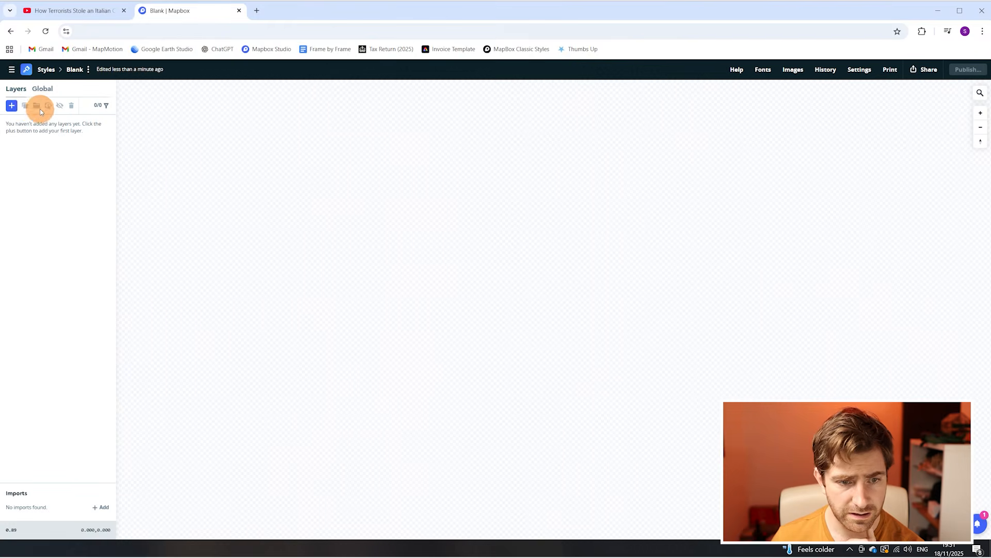
Set the blank style's global map projection to Mercator
left_click(42, 88)
left_click(32, 110)
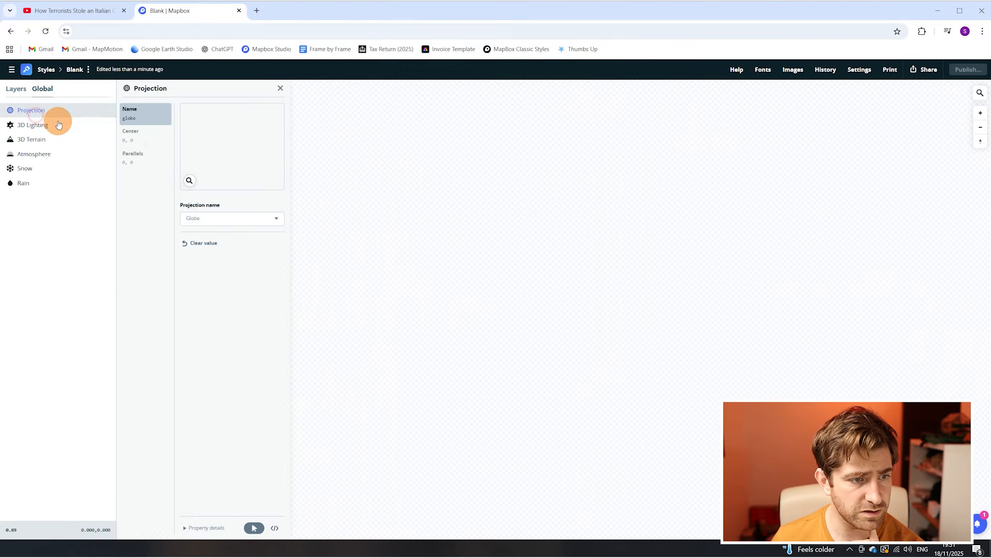
left_click(205, 221)
scroll(345, 256, "down", 5)
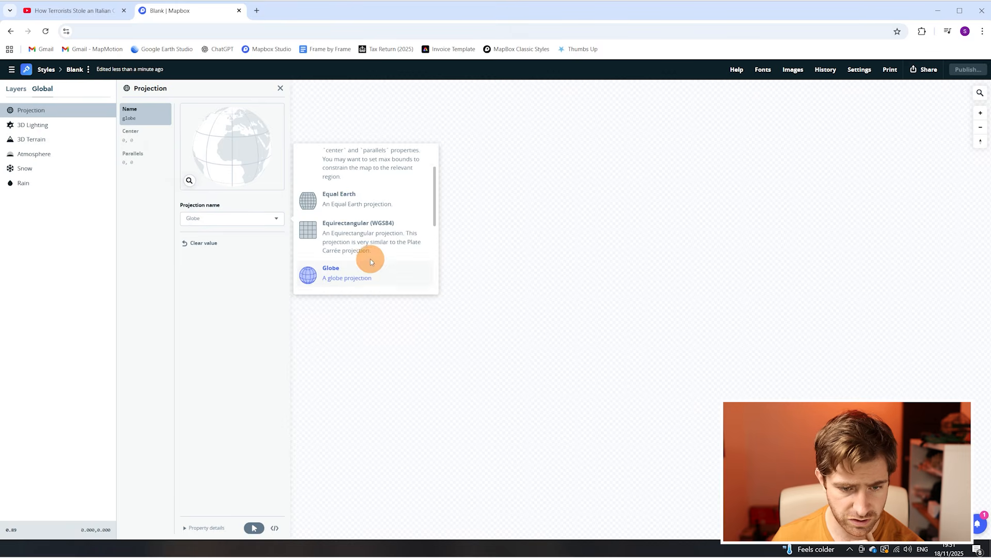
left_click(364, 269)
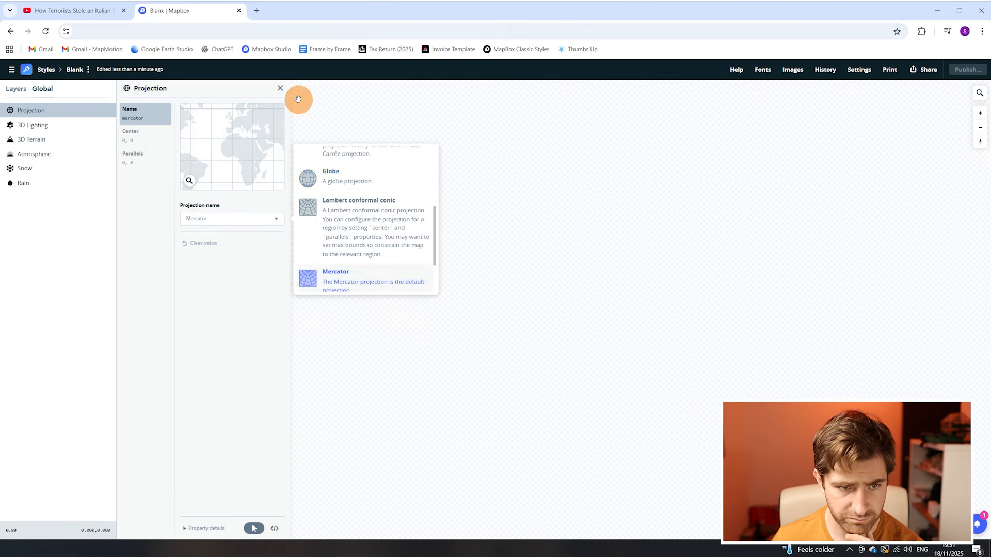
left_click(281, 88)
Add a Land & water component to the style's layers
left_click(12, 93)
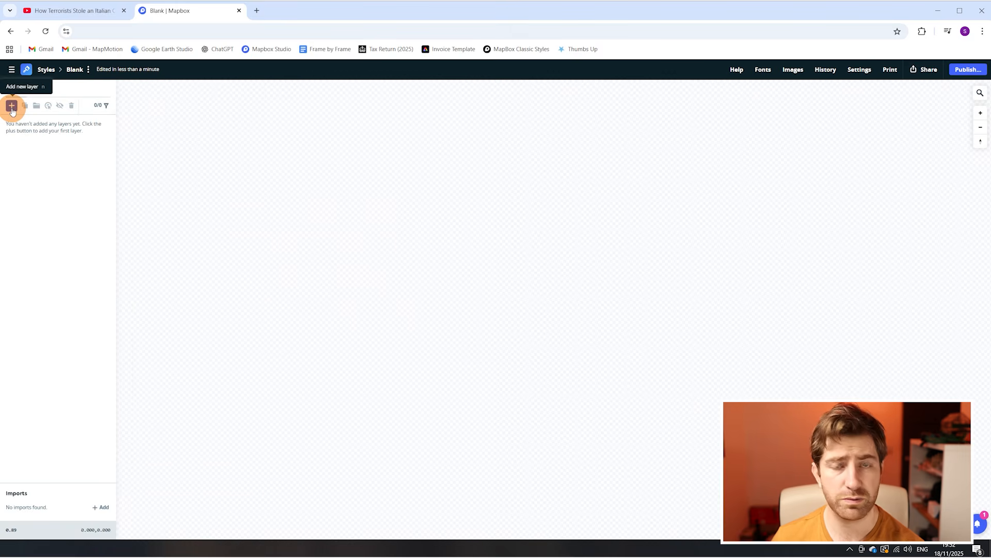
left_click(12, 108)
mouse_move(72, 167)
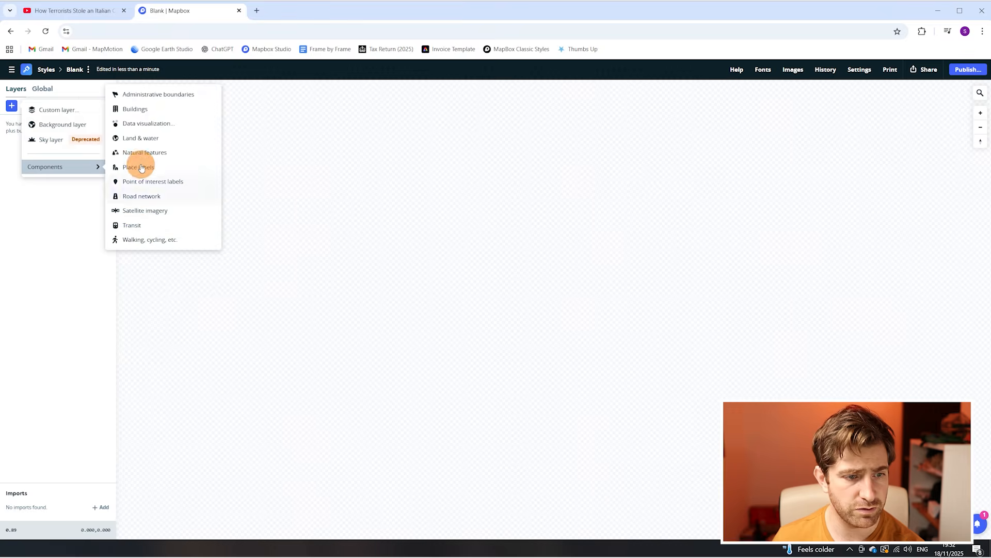
left_click(145, 138)
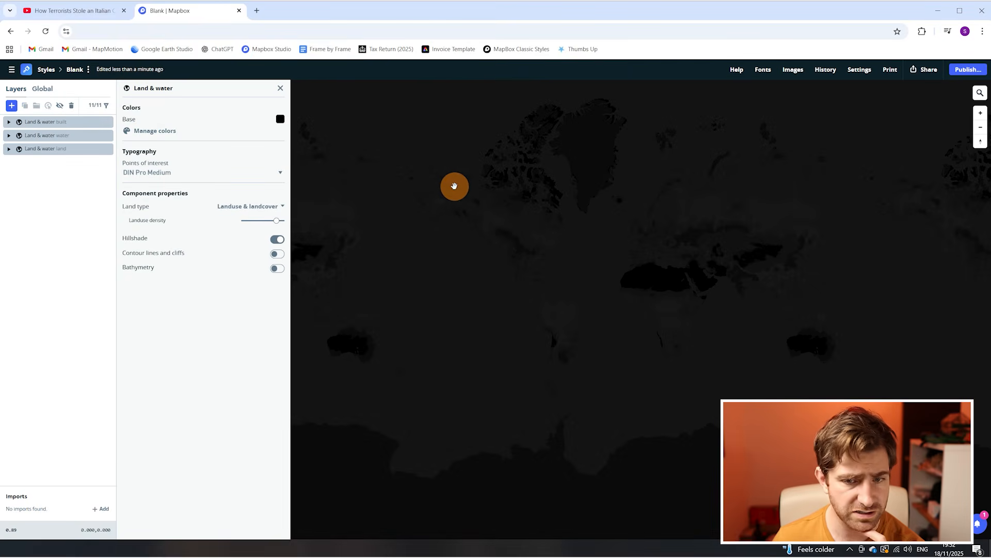
Expand the Land & water groups and hide every layer in them except water and land
left_click(10, 123)
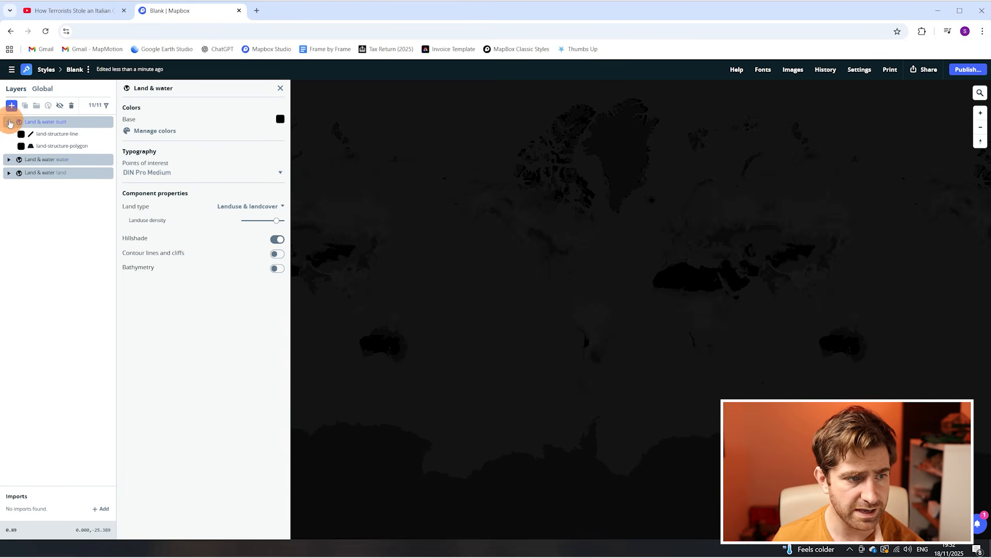
left_click(8, 161)
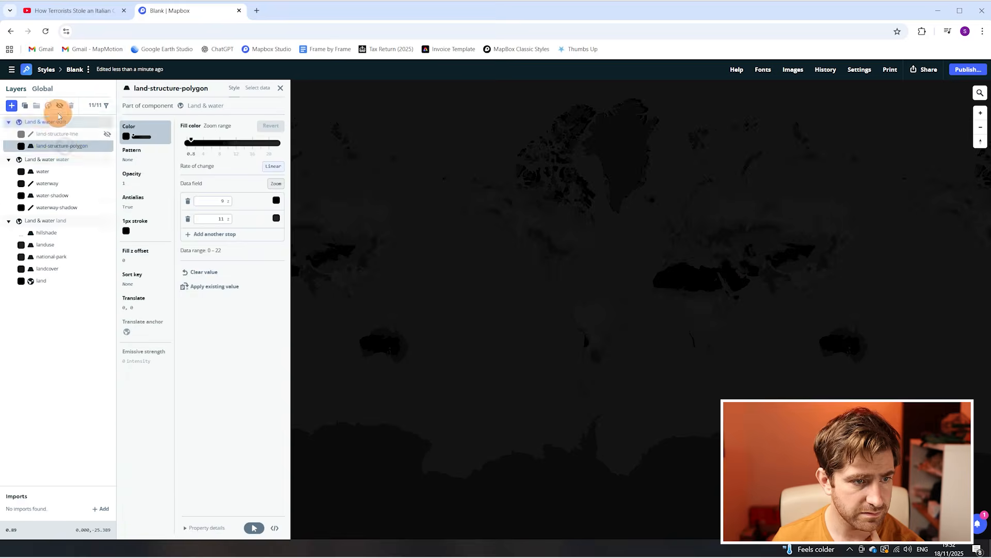
left_click(49, 184)
left_click(51, 195)
left_click(60, 106)
left_click(56, 207)
left_click(59, 105)
left_click(52, 232)
left_click(59, 105)
left_click(49, 245)
left_click(59, 106)
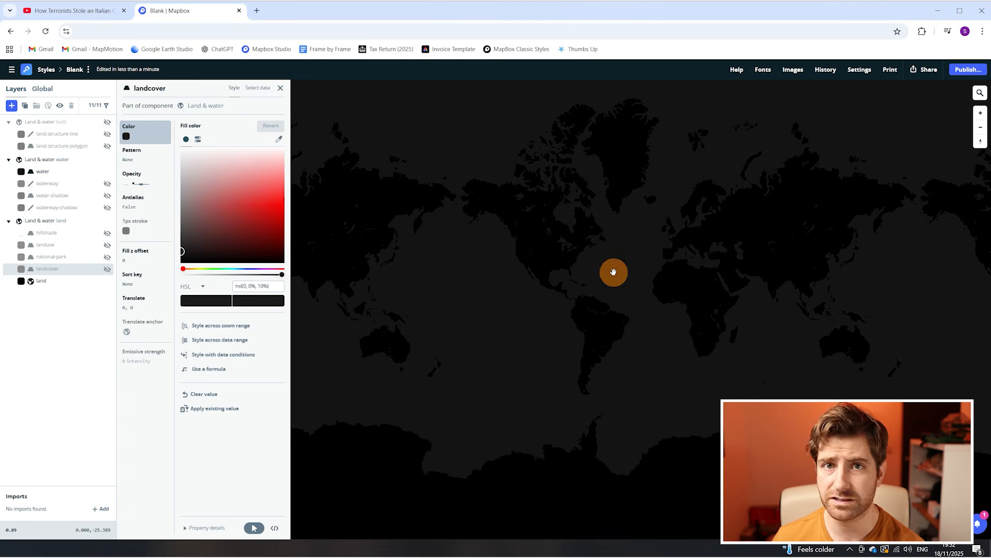
Set the water layer's fill color to red, hsl(0, 100%, 43%), and copy that color value
left_click(47, 171)
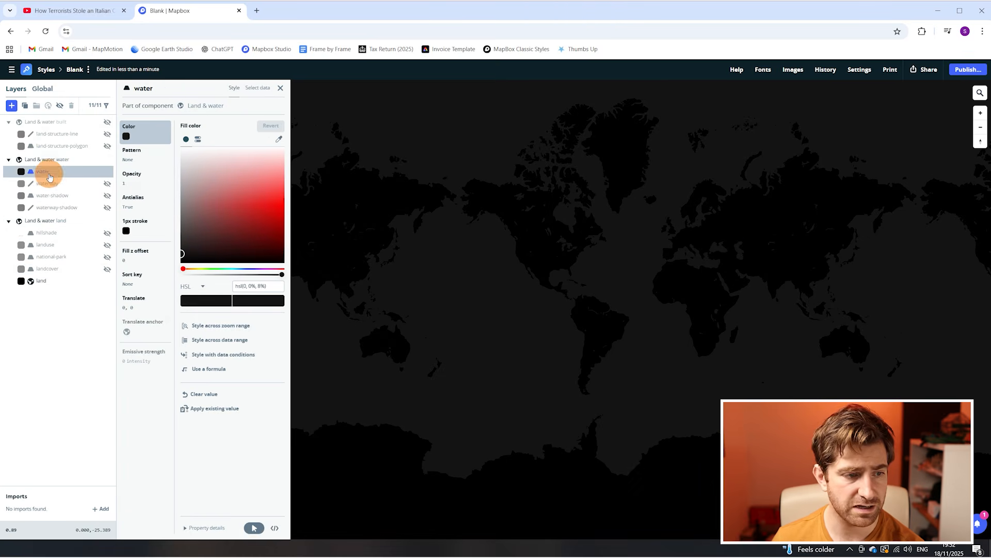
left_click_drag(230, 202, 300, 211)
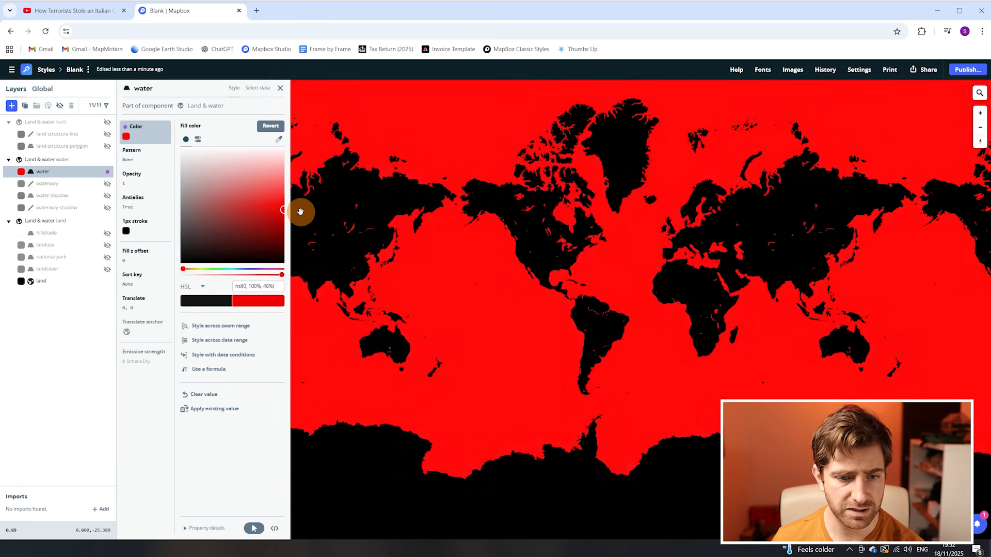
left_click_drag(273, 288, 213, 285)
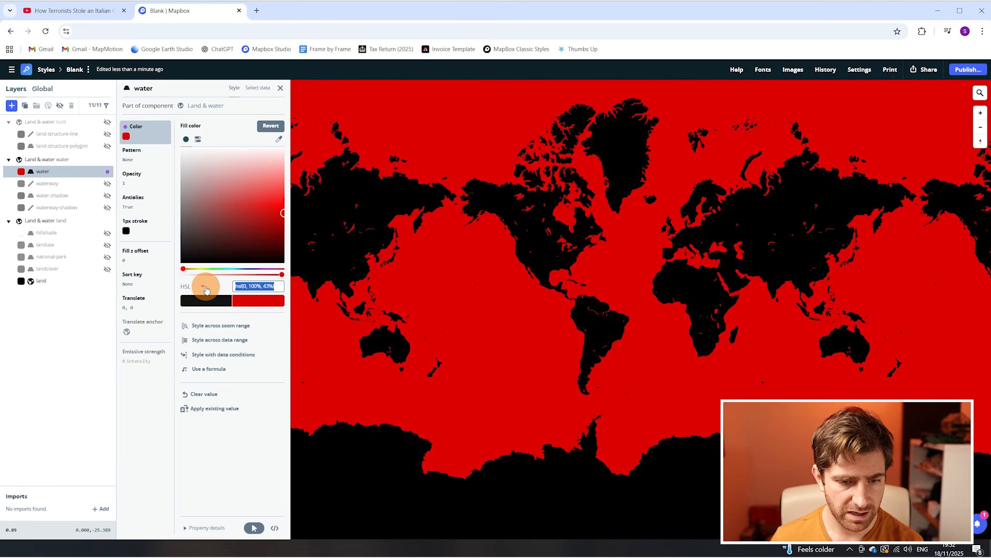
key("ctrl+c")
Apply the copied color hsl(0, 100%, 43%) to both zoom stops of the land layer's background color
left_click(51, 281)
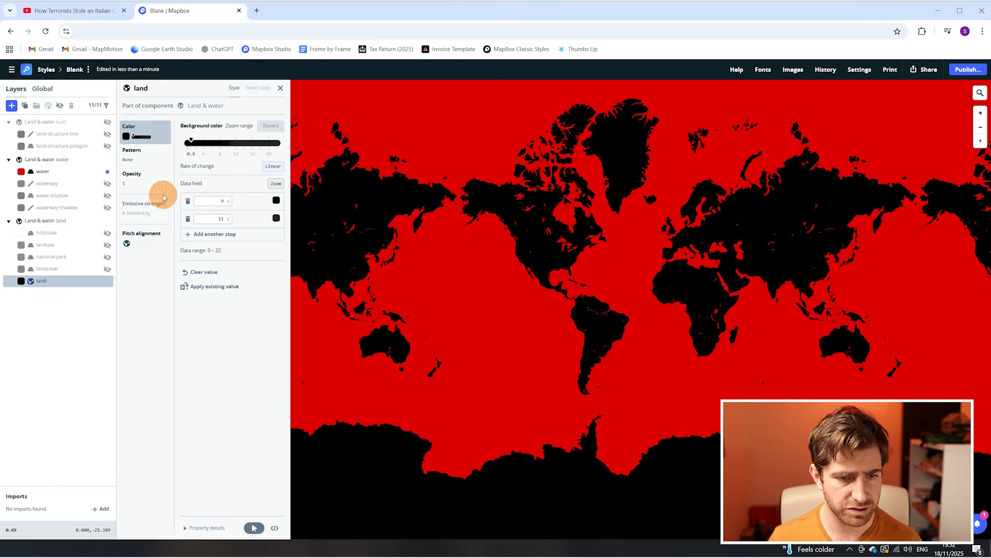
left_click(275, 202)
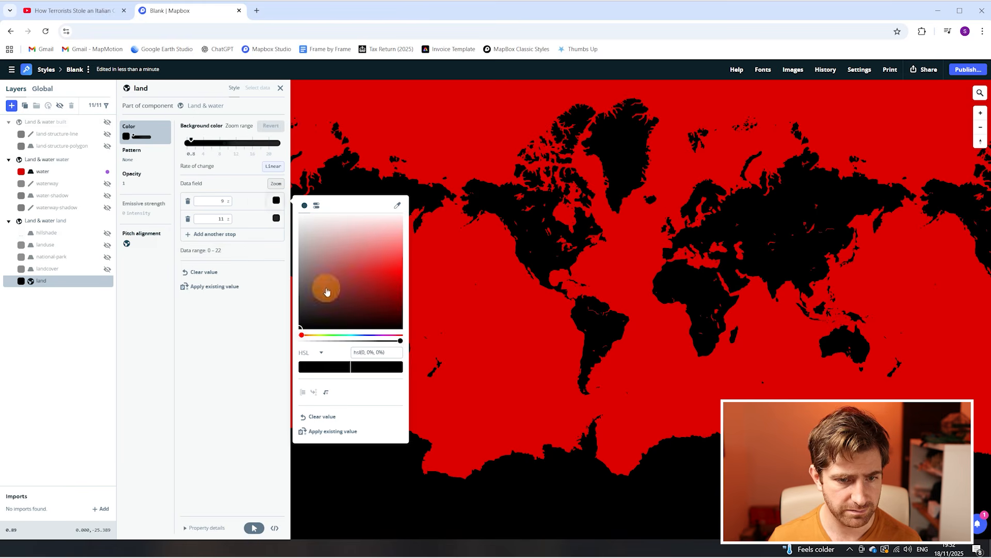
key("ctrl+v")
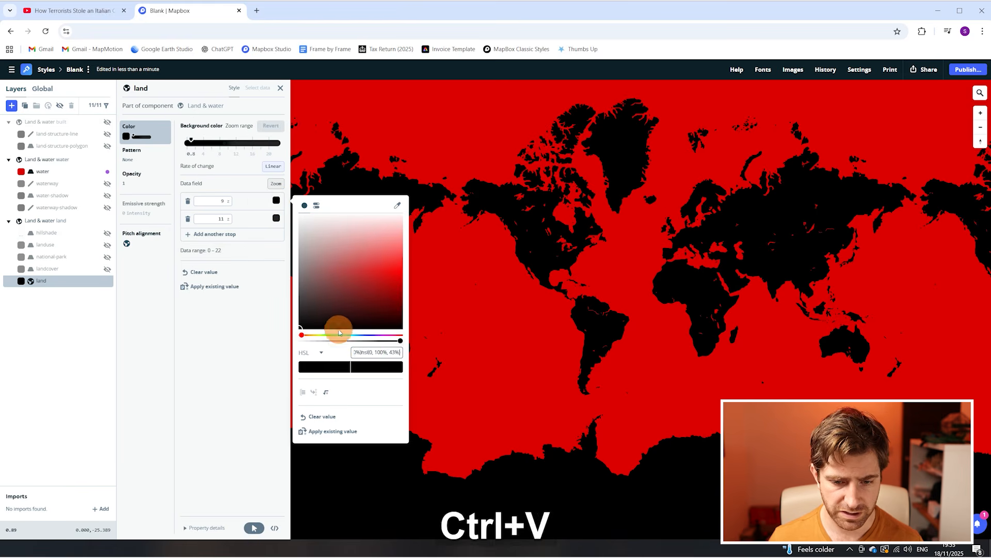
left_click(368, 352)
key("ctrl+v")
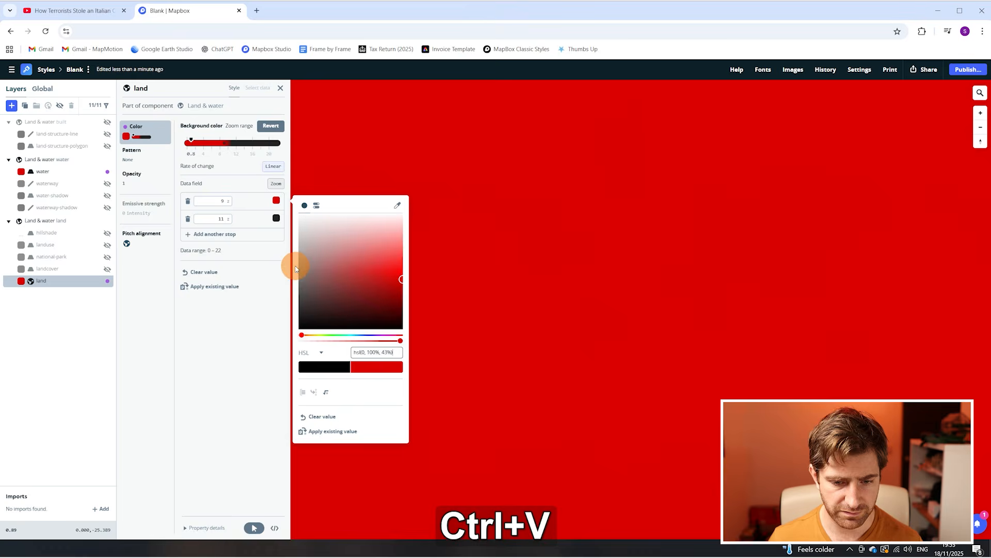
left_click(276, 217)
left_click(380, 369)
key("ctrl+v")
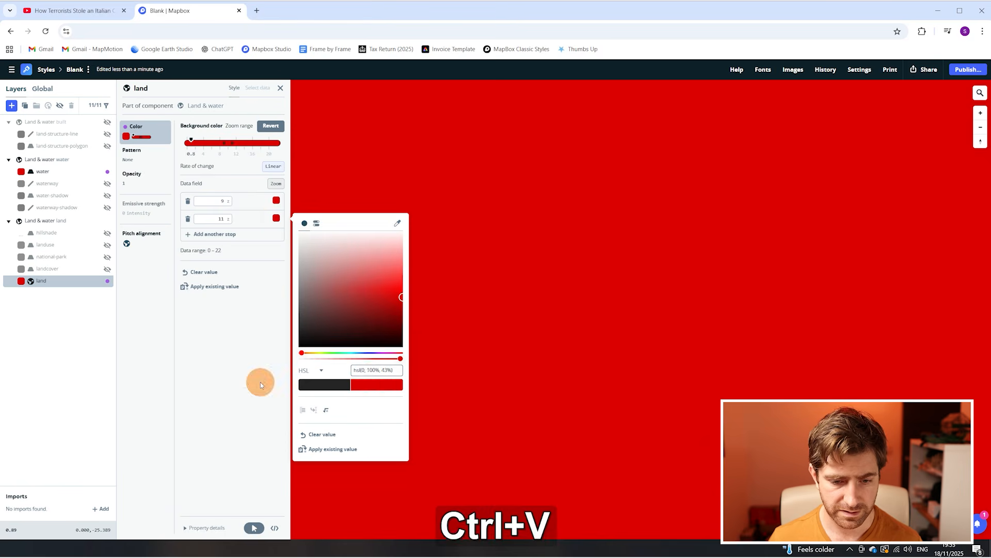
left_click(260, 382)
left_click(508, 225)
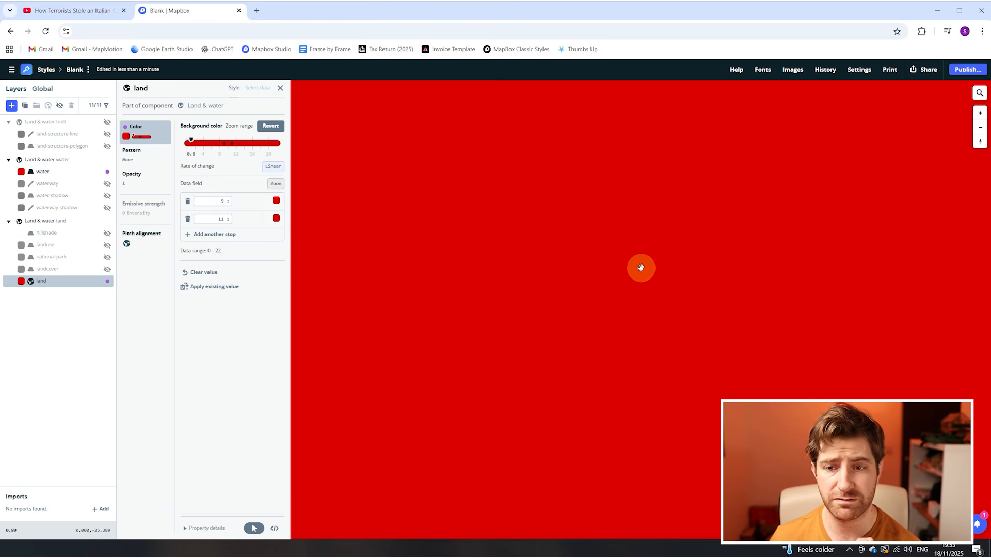
Add a custom layer that uses Mapbox Terrain-DEM v1 as its source
left_click(11, 106)
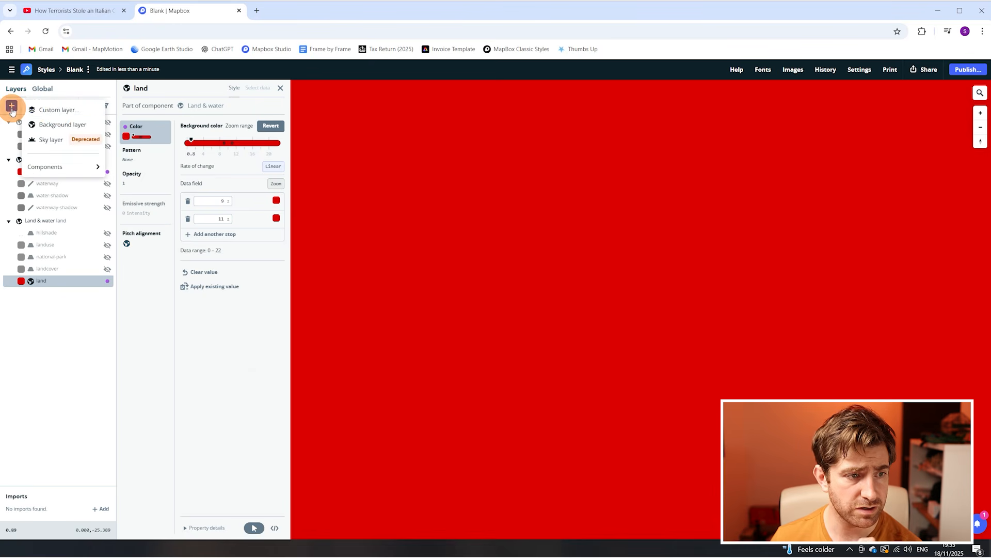
left_click(59, 111)
left_click(222, 120)
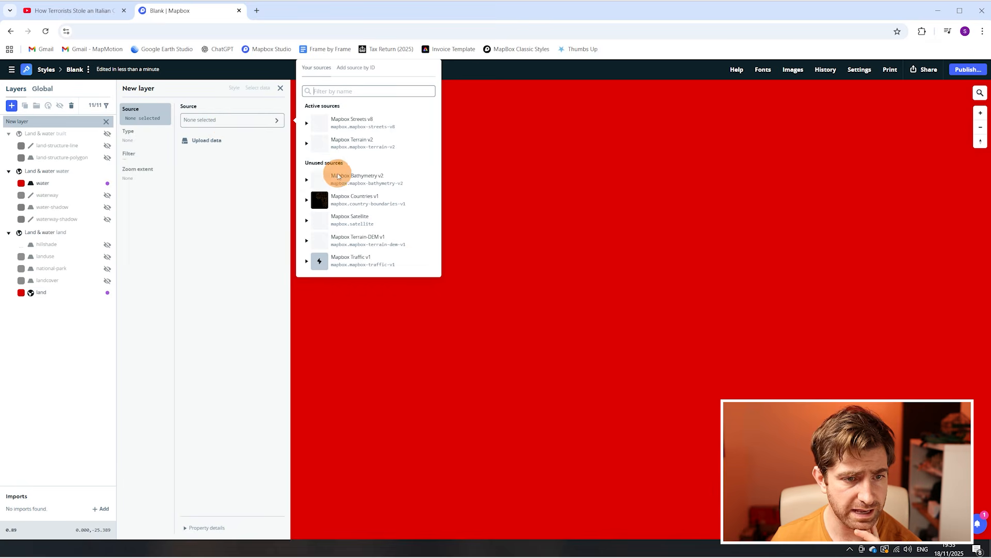
left_click(306, 241)
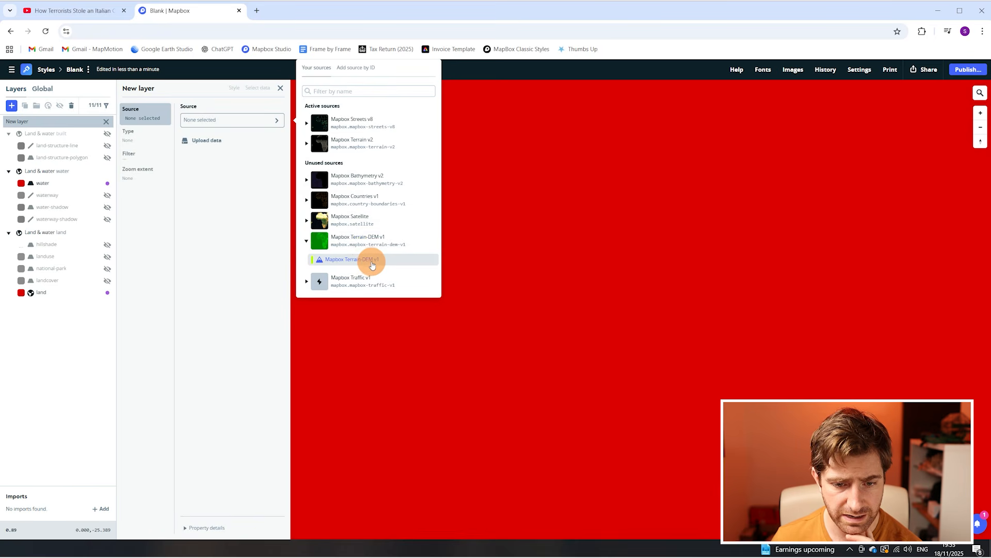
left_click(371, 263)
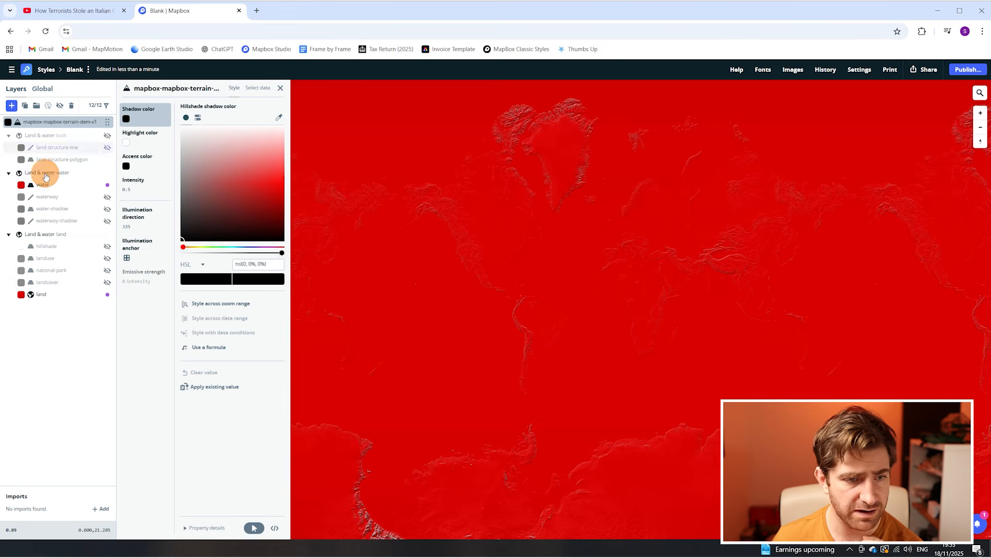
Darken the terrain layer's hillshade highlight color to hsl(0, 100%, 4%) and check the relief on the map
left_click(132, 138)
left_click(225, 167)
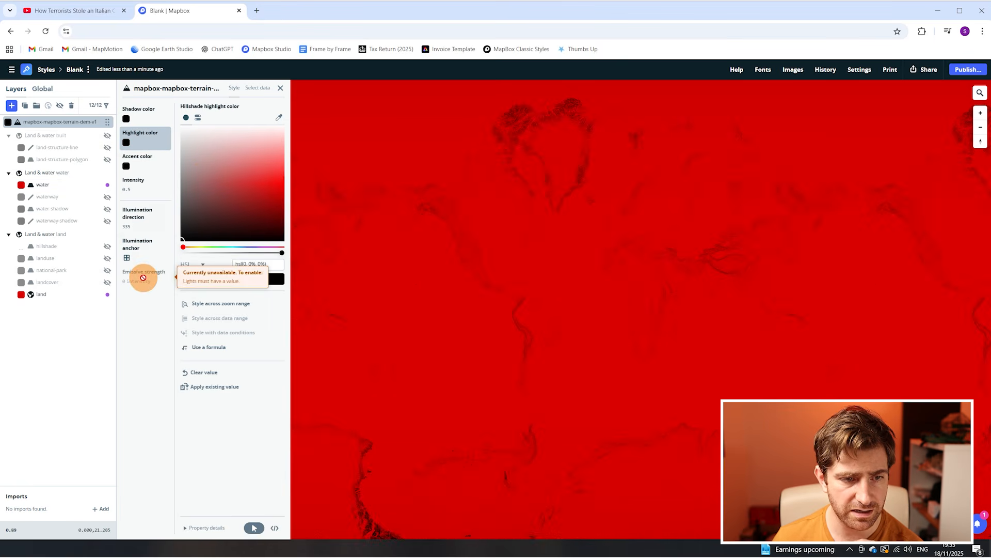
scroll(693, 266, "up", 5)
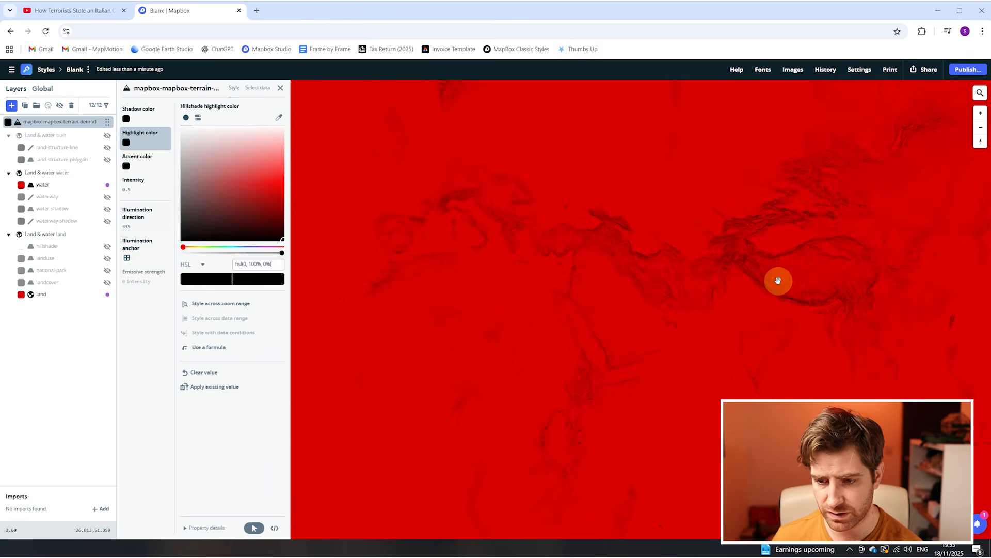
left_click_drag(602, 252, 565, 205)
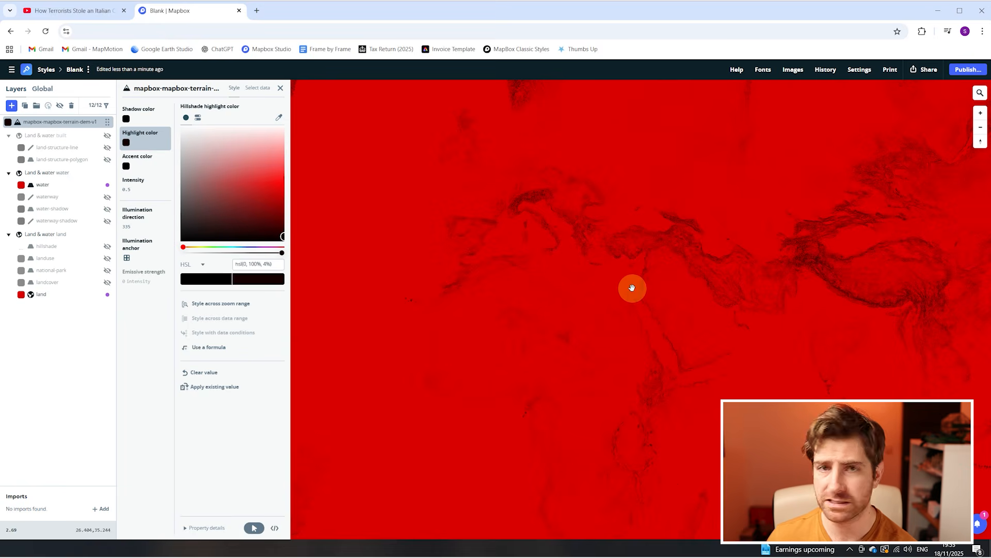
Publish the draft changes to the Blank style's production version
left_click(976, 71)
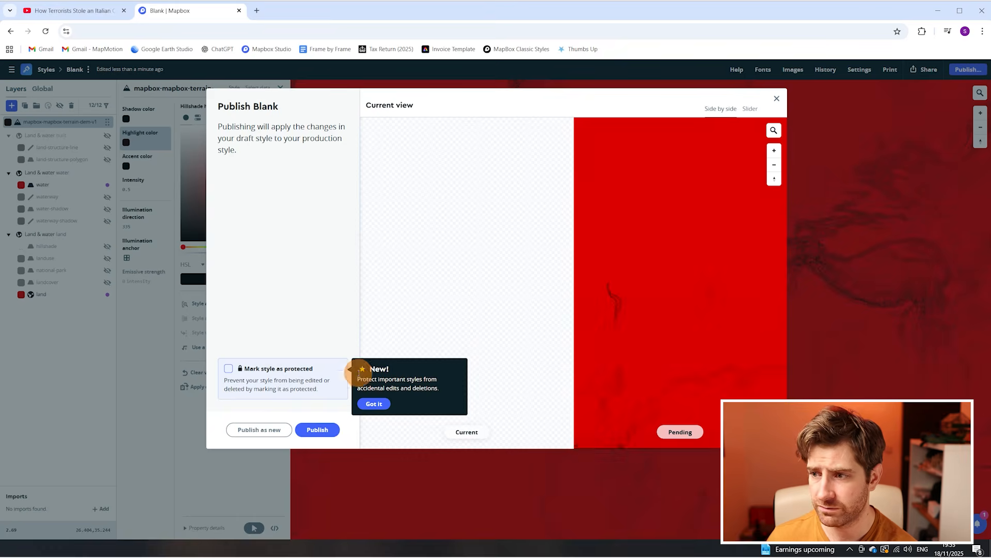
left_click(325, 430)
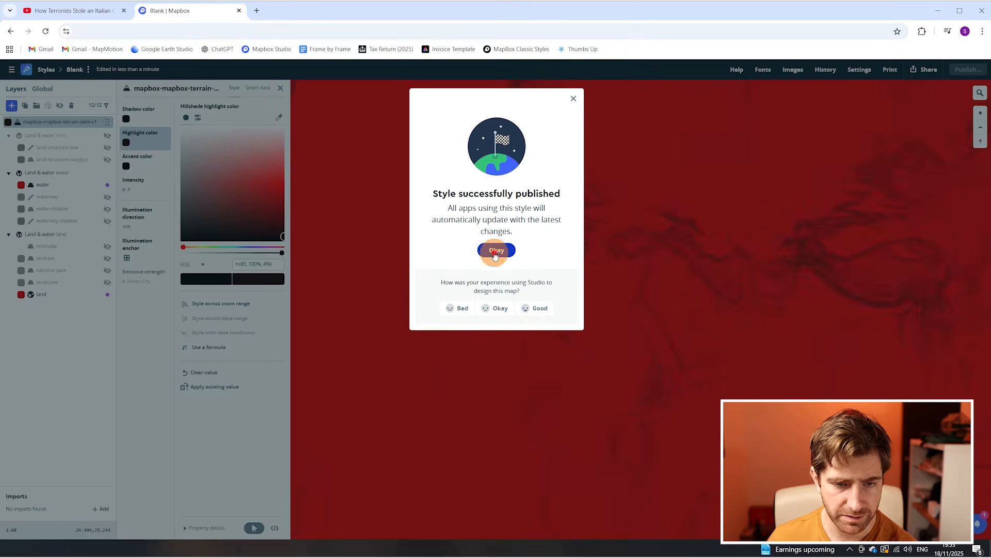
left_click(495, 251)
Open the style's production sharing details and choose an integration from the third-party developer resources
left_click(924, 69)
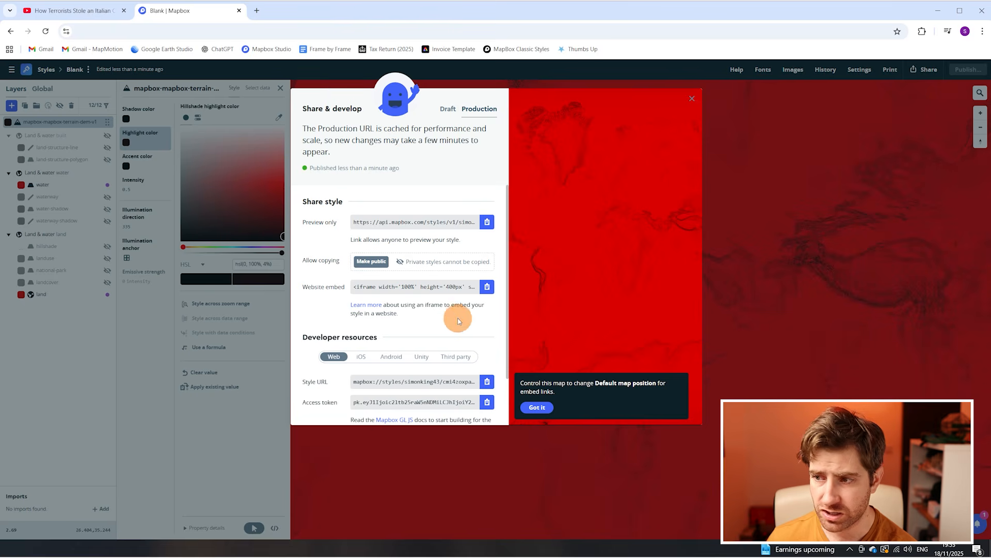
left_click(462, 356)
scroll(402, 341, "down", 1)
left_click(393, 327)
left_click(379, 352)
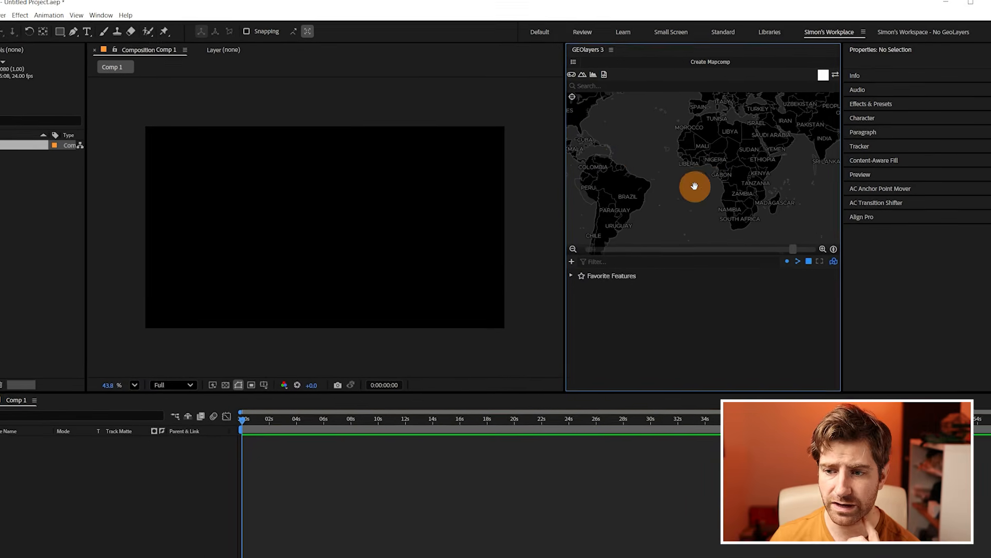
In After Effects, start a new GEOlayers 3 Mapcomp with its default settings and add a custom raster imagery source
left_click(572, 62)
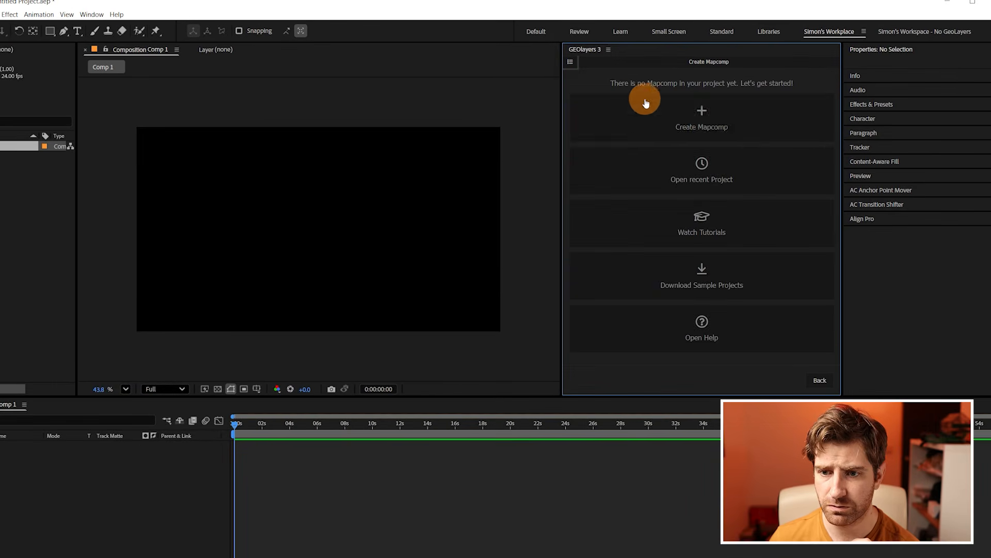
left_click(691, 128)
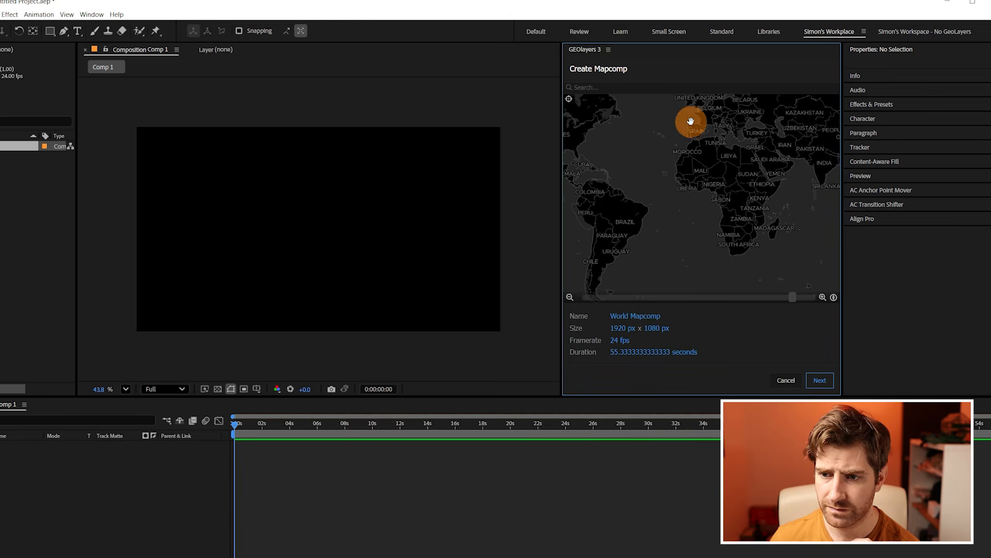
left_click(820, 381)
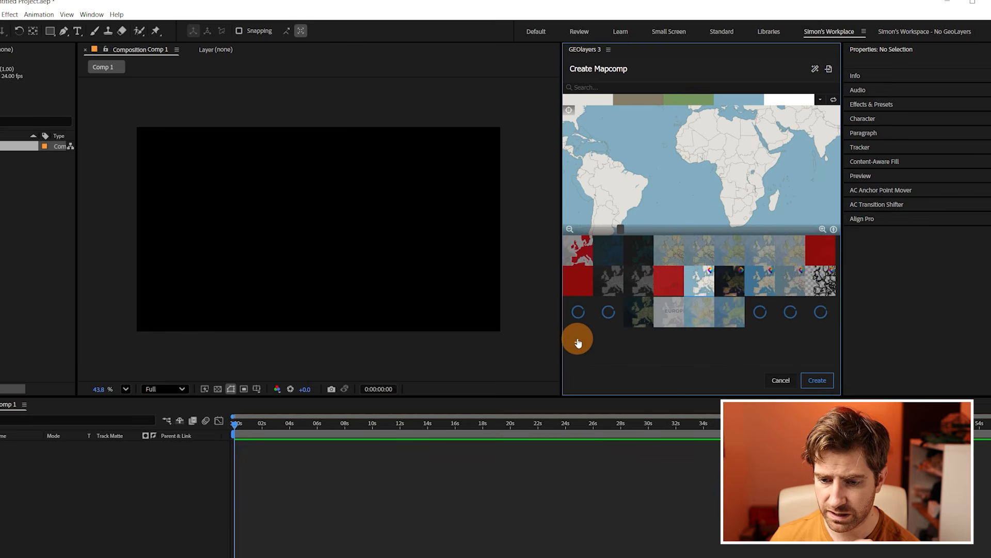
left_click(577, 340)
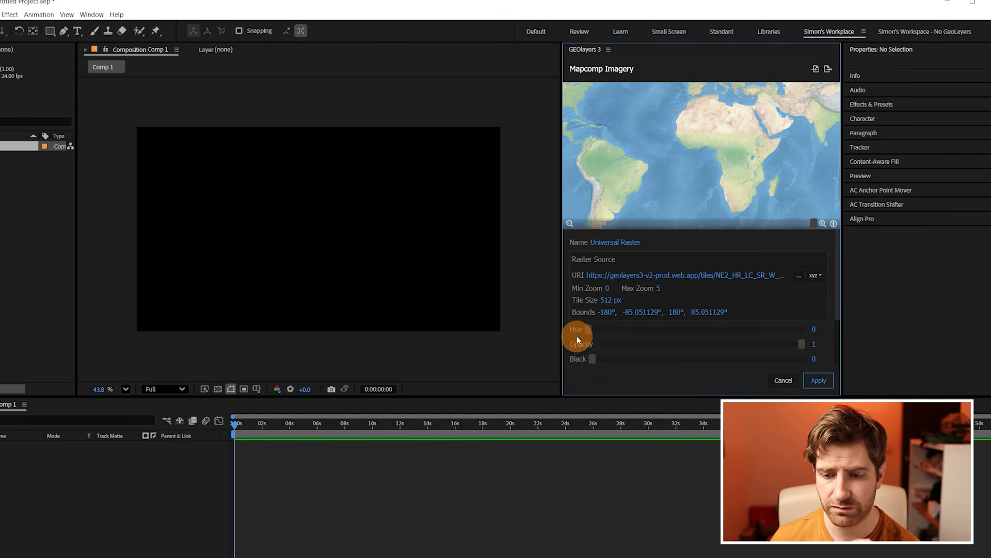
left_click(666, 278)
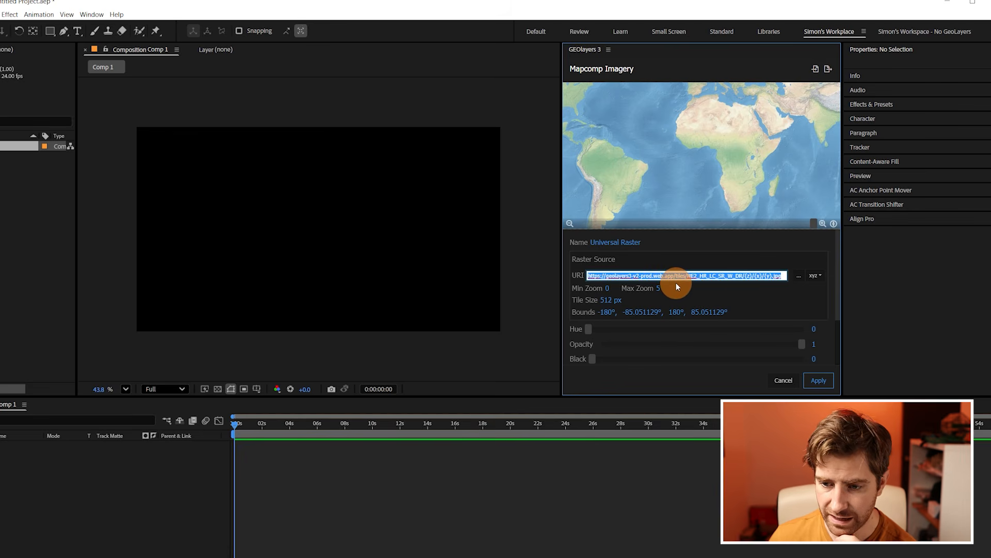
left_click(699, 293)
left_click(662, 289)
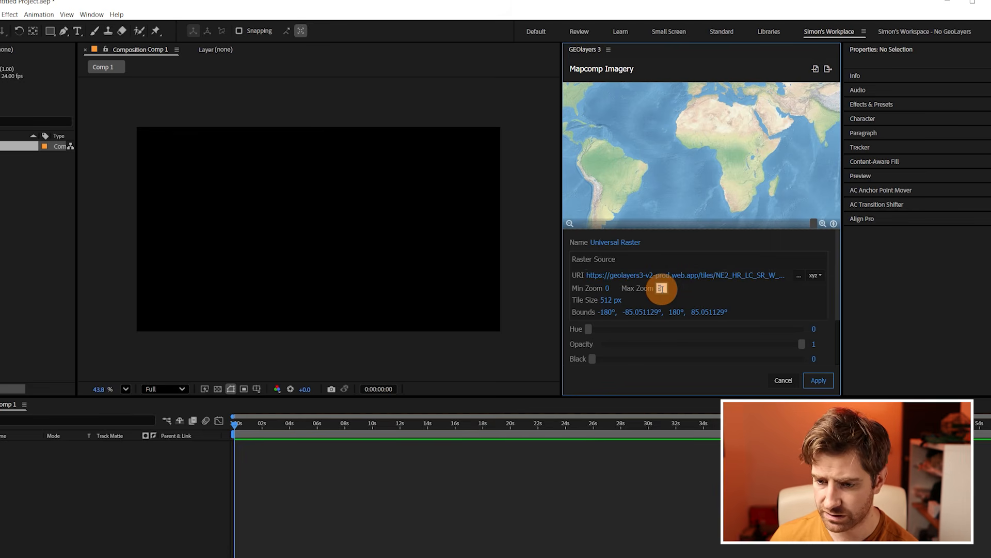
type("23")
key("Return")
left_click(817, 382)
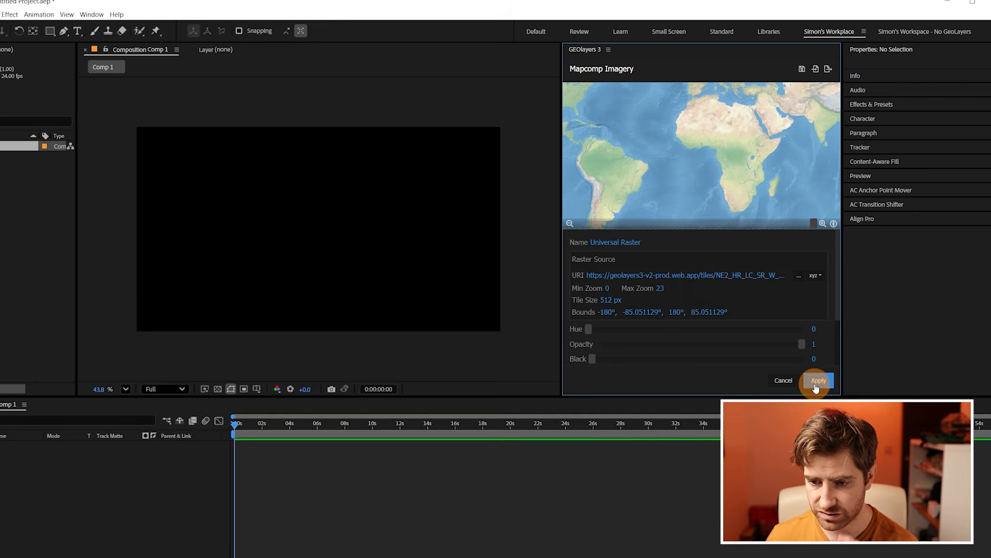
left_click(783, 382)
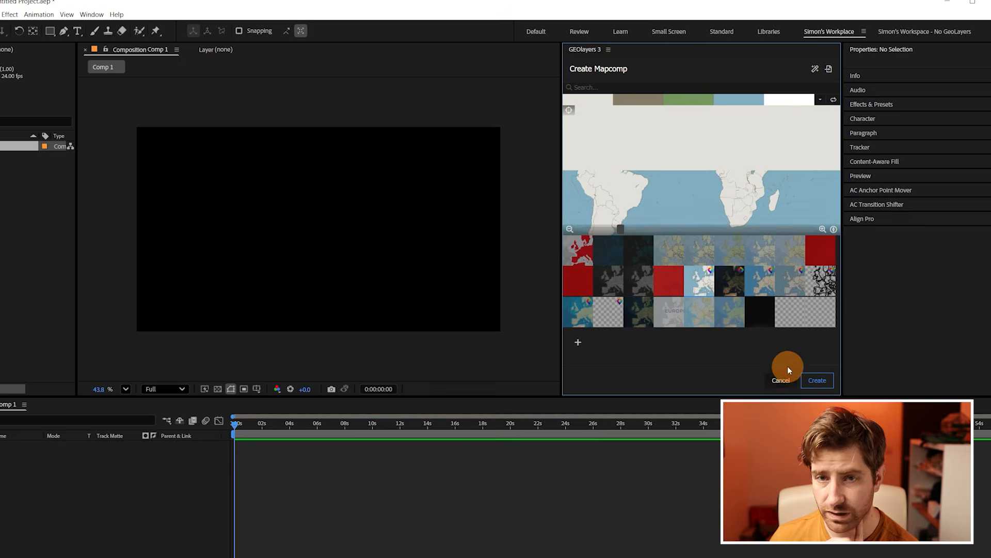
Create the Mapcomp with the saved bright red terrain style as its imagery and finalize it
left_click(666, 279)
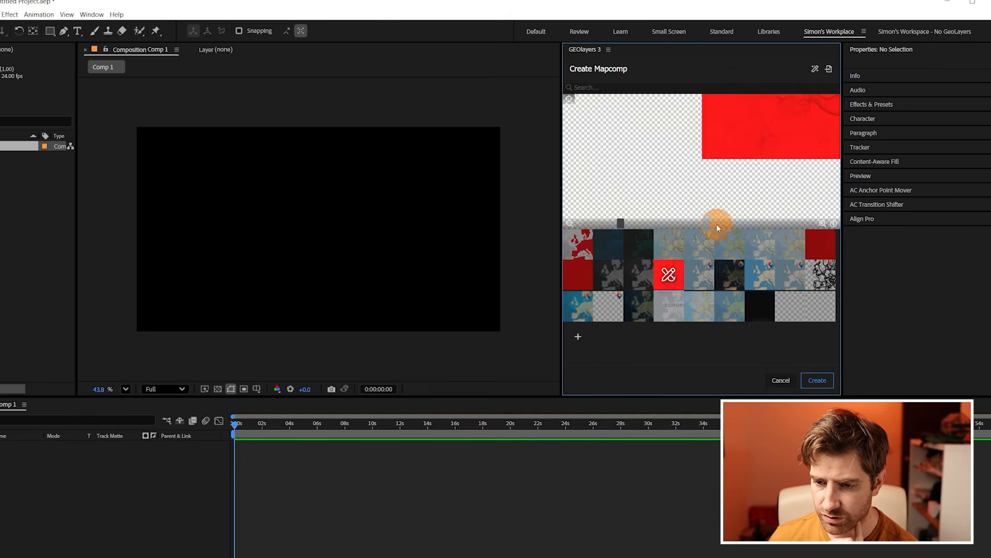
left_click(819, 381)
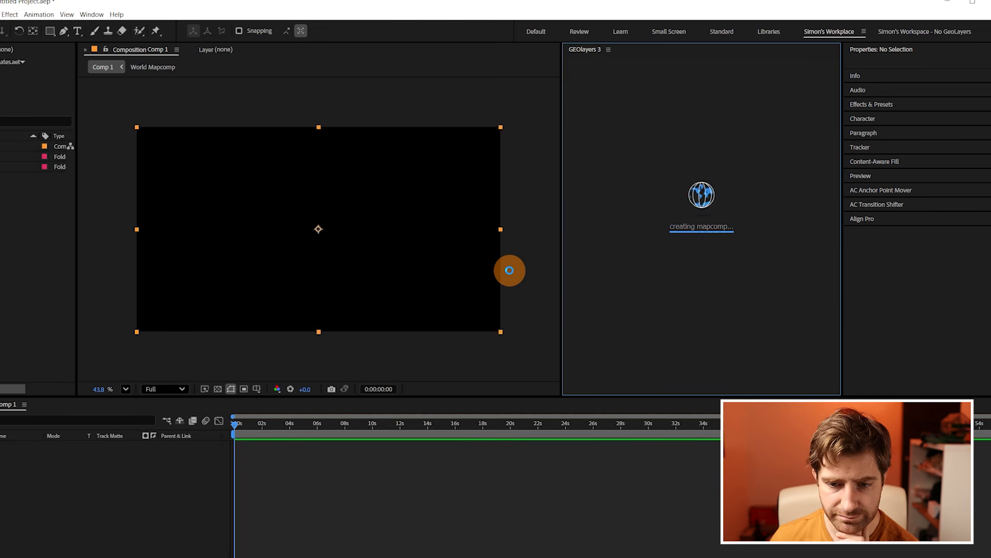
left_click(824, 61)
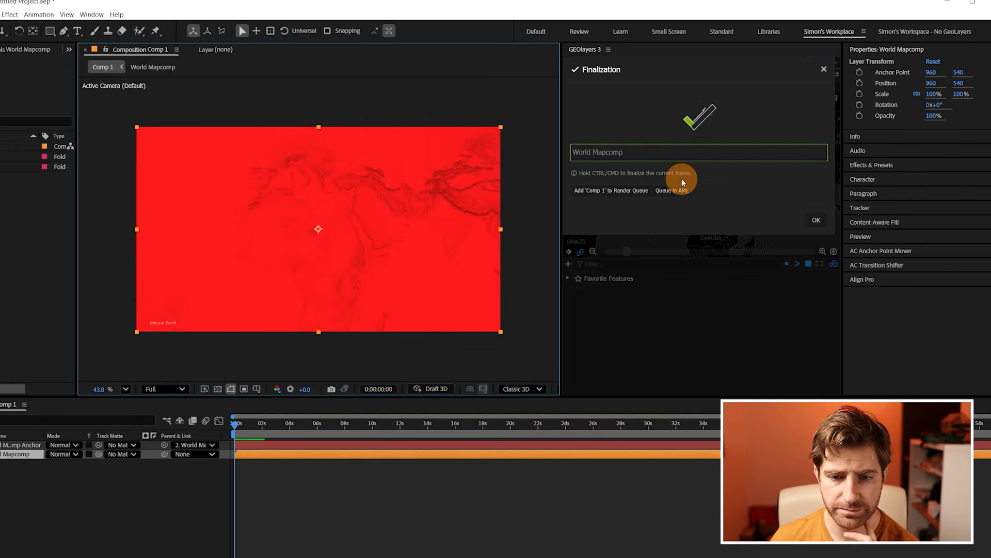
Rename the World Mapcomp to Terrain in its Mapcomp settings
left_click(581, 61)
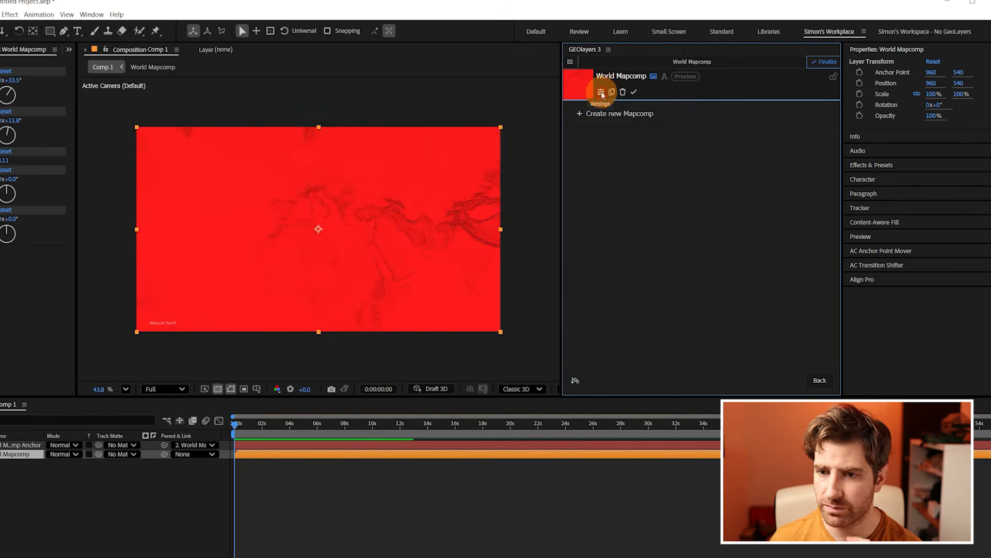
left_click(602, 93)
left_click(639, 98)
type("Terr")
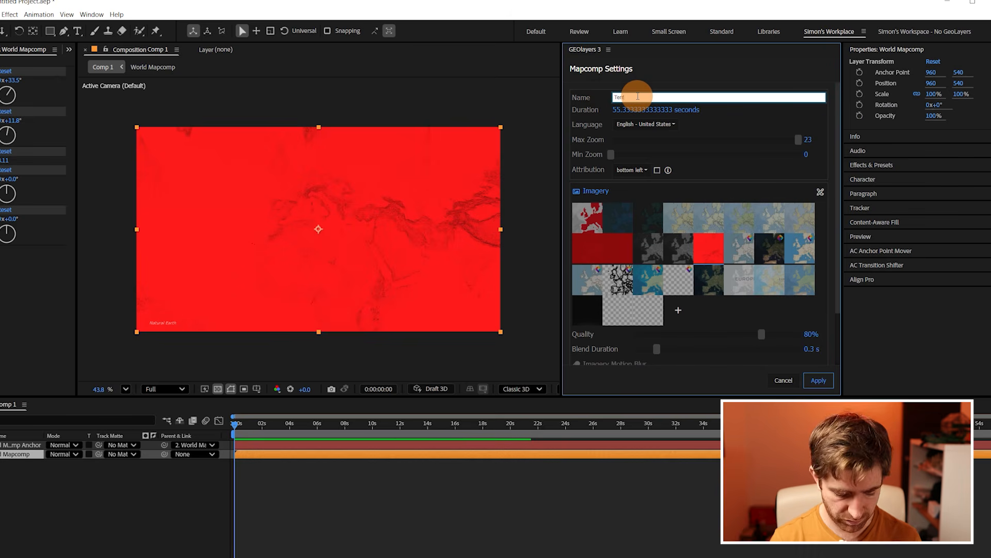
type("ain")
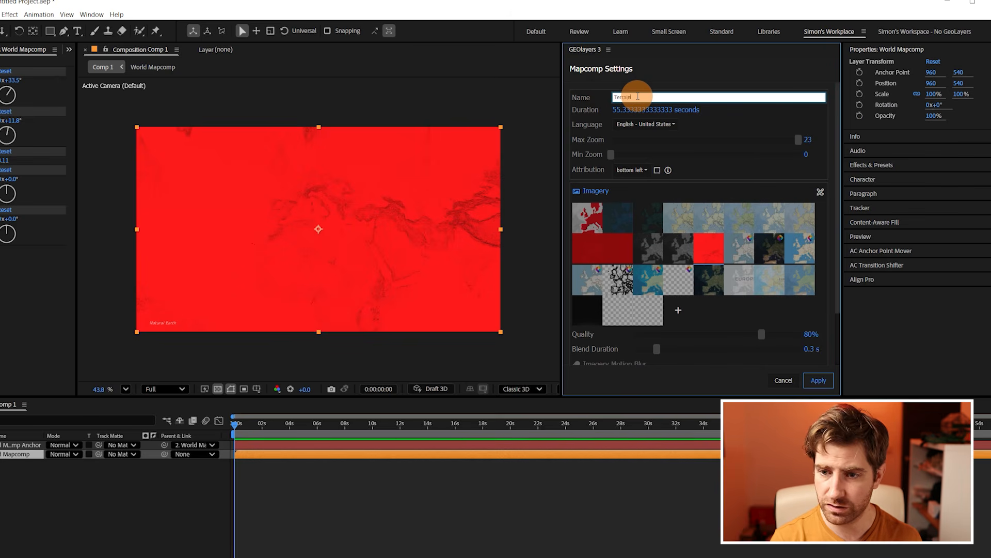
left_click(817, 379)
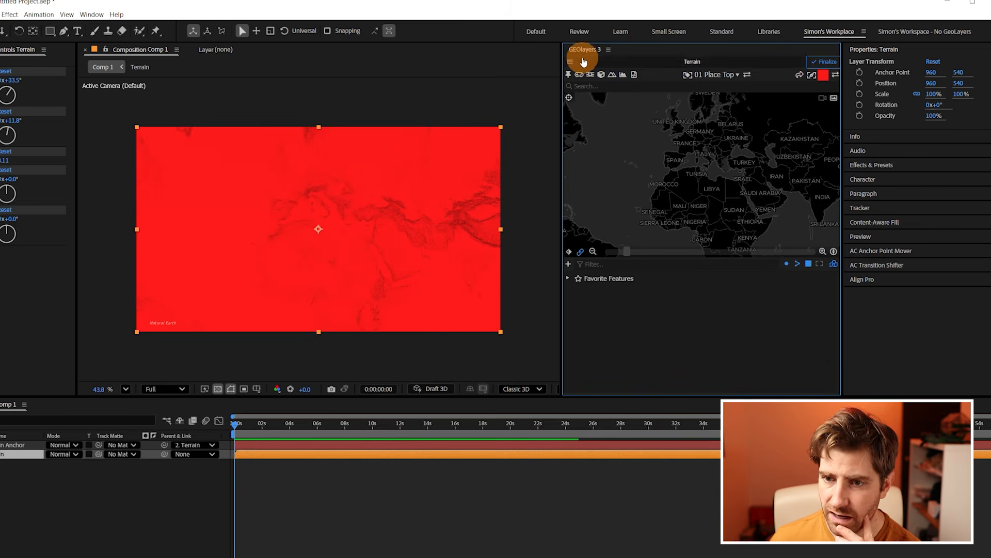
Start a second Mapcomp with its view linked to Terrain and proceed to the imagery choice
left_click(572, 64)
left_click(601, 111)
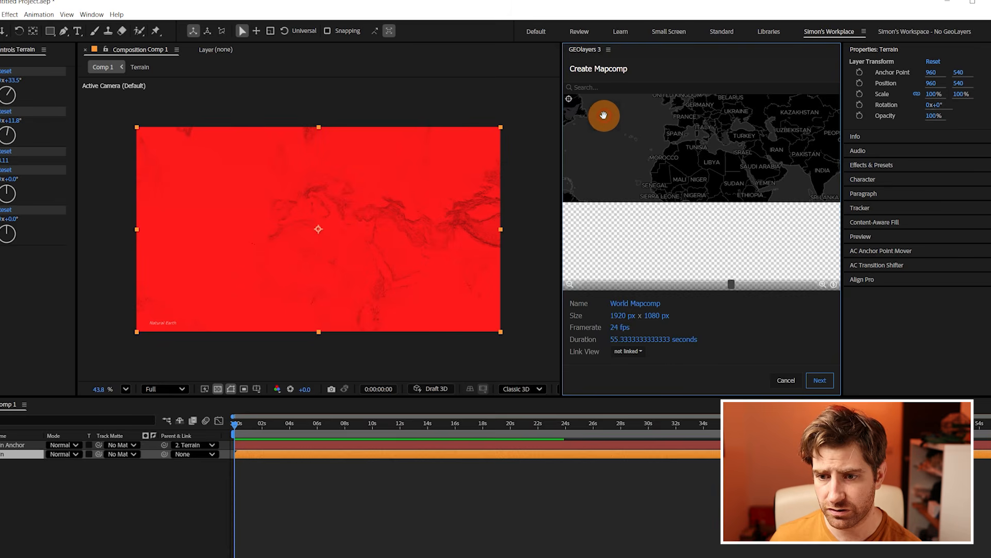
left_click(635, 353)
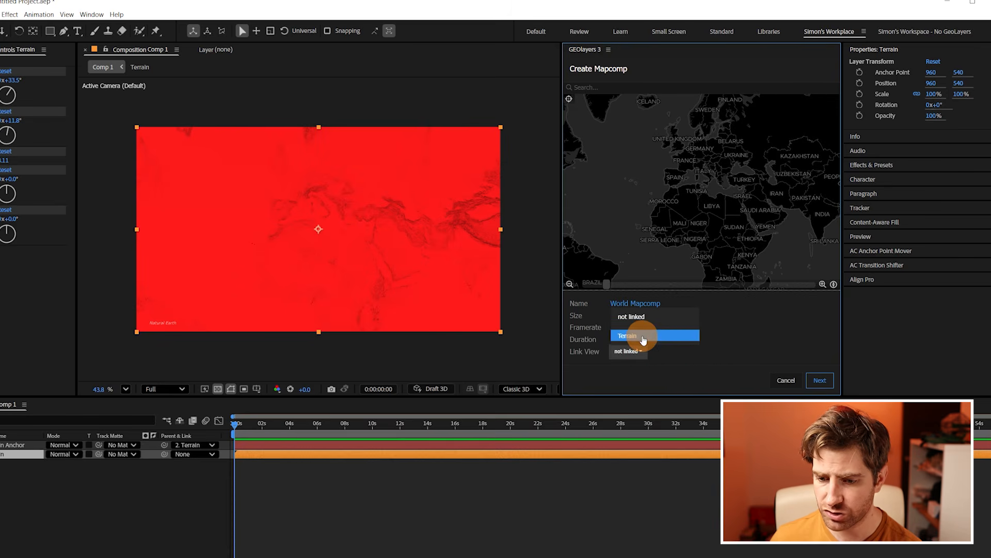
left_click(642, 336)
left_click(826, 383)
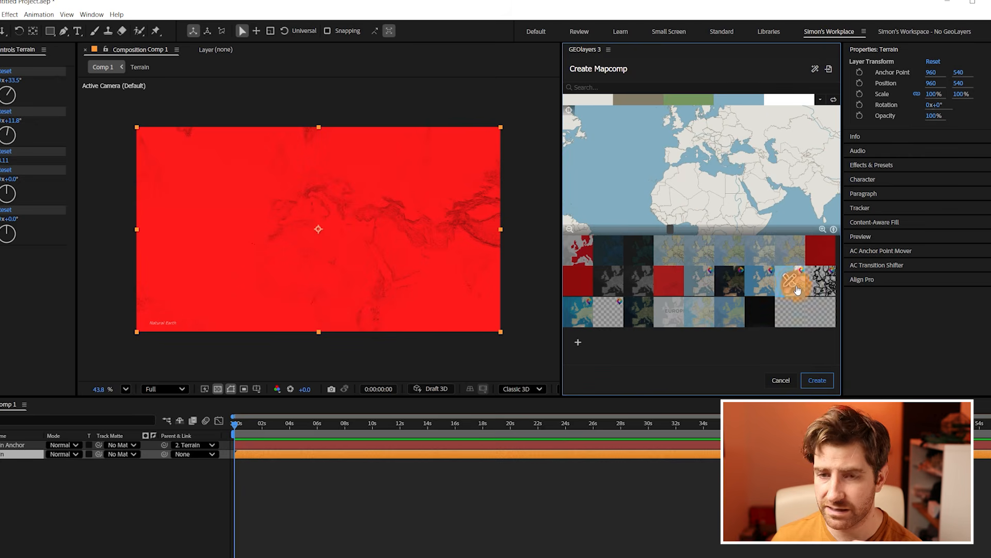
Customize the vector map imagery so only Oceans stays visible, hiding the background, lakes, rivers, parks, landuse and other contents
left_click(792, 286)
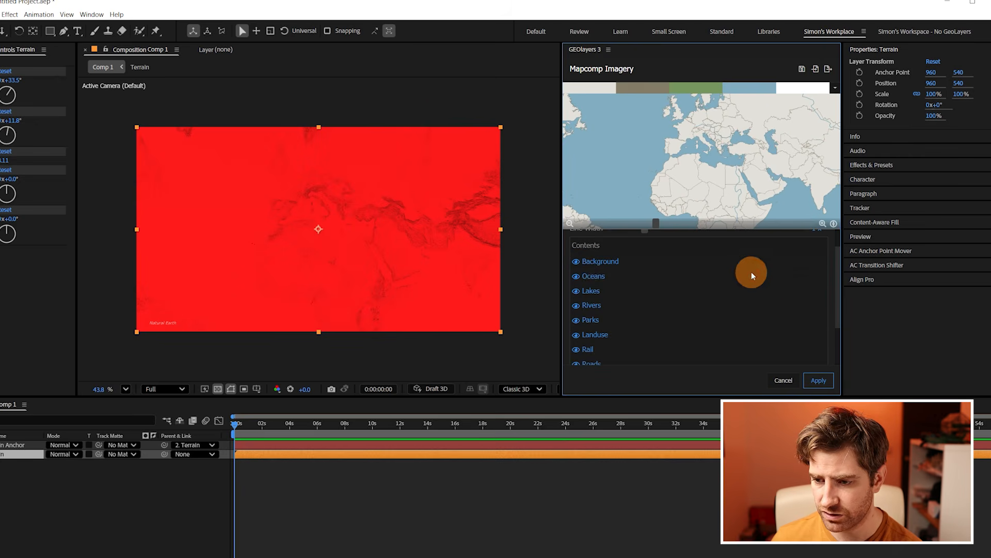
left_click(599, 262)
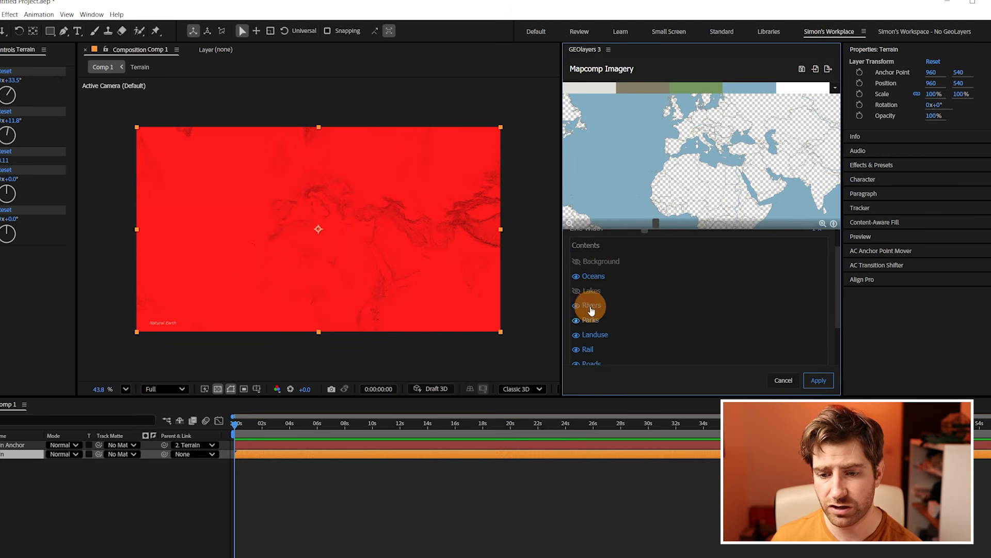
left_click(592, 336)
scroll(591, 331, "down", 2)
left_click(590, 301)
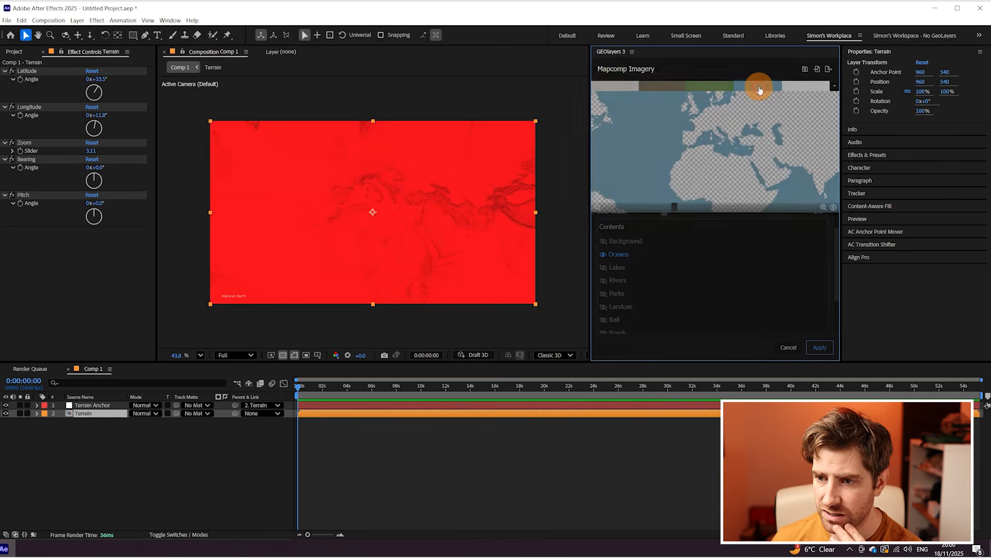
Recolor the imagery's blue ocean swatch to dark red #b6000b and apply the customized imagery
left_click(760, 90)
mouse_move(676, 178)
left_mouse_down()
mouse_move(658, 152)
mouse_move(667, 136)
left_mouse_up()
left_click(680, 181)
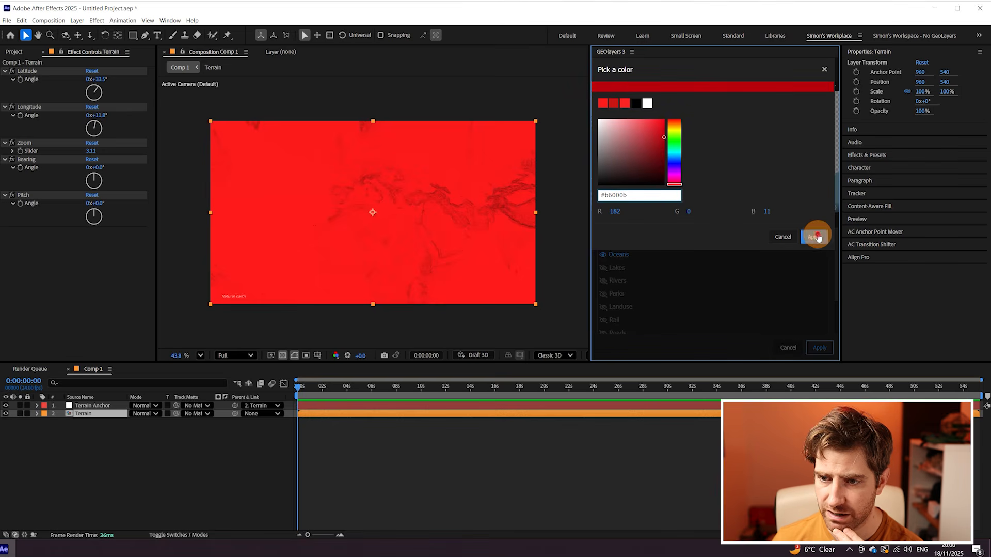
left_click(817, 237)
left_click(821, 347)
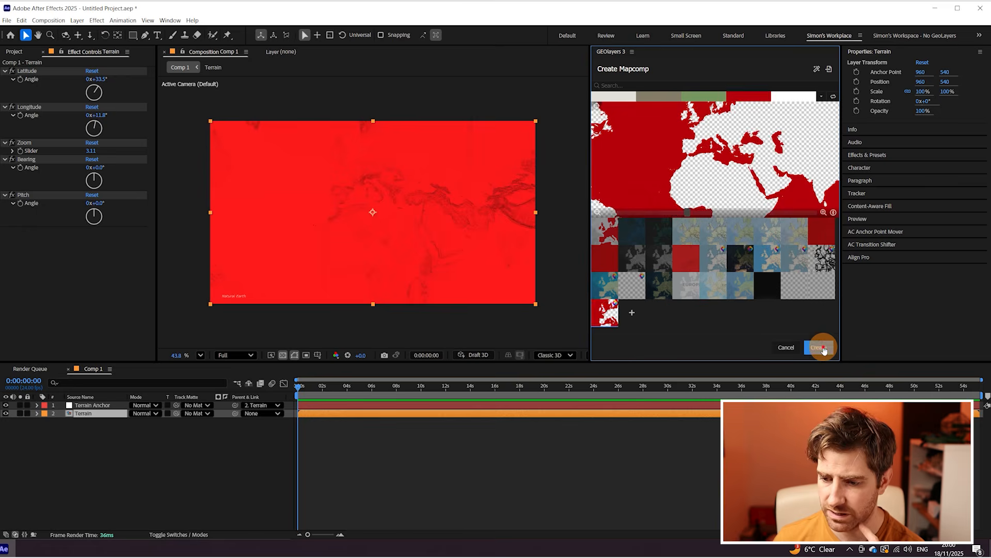
Create the linked World Mapcomp from the oceans-only imagery and finalize the Mapcomps
left_click(821, 348)
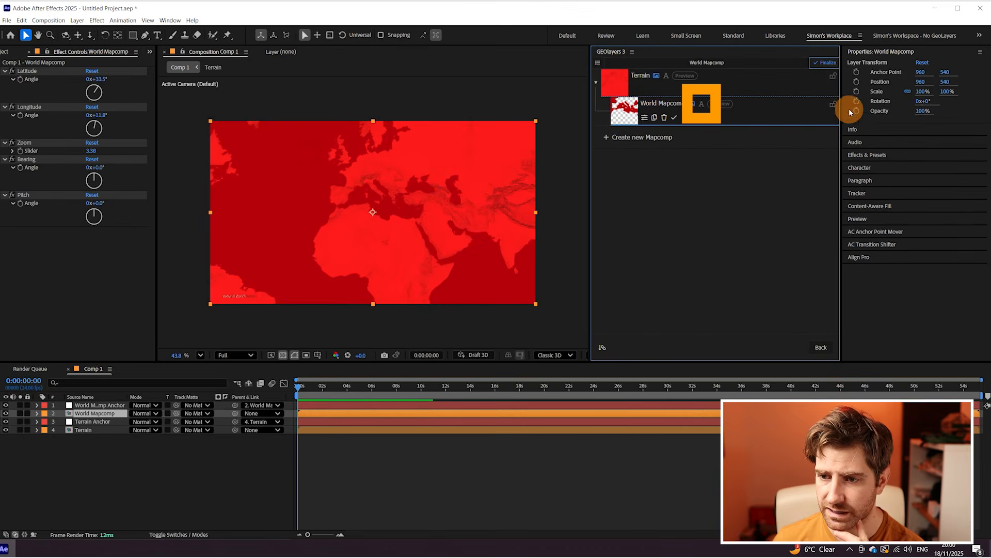
left_click(830, 64)
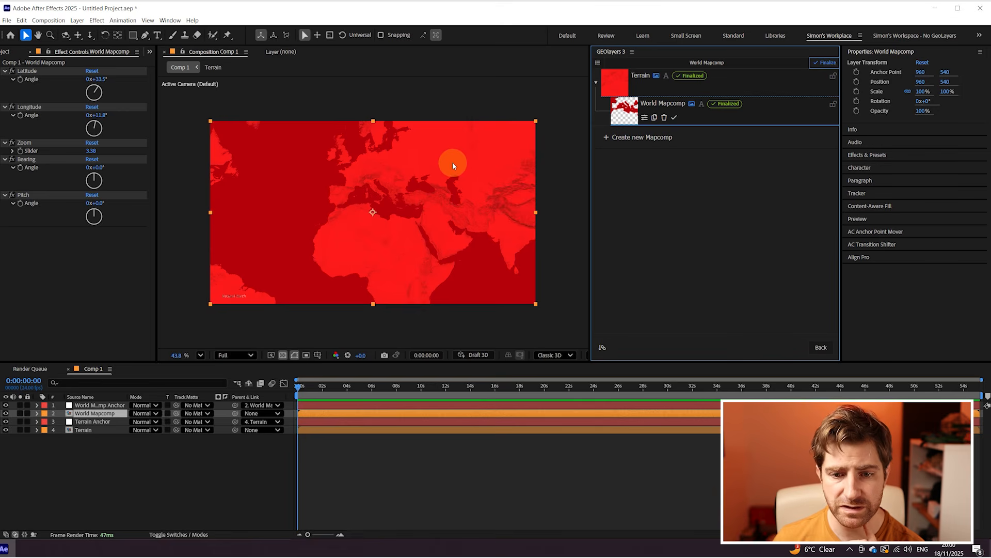
Apply Keylight (1.2) to the Terrain layer, sample the bright red land as the screen colour, and check the keyed relief
left_click(93, 430)
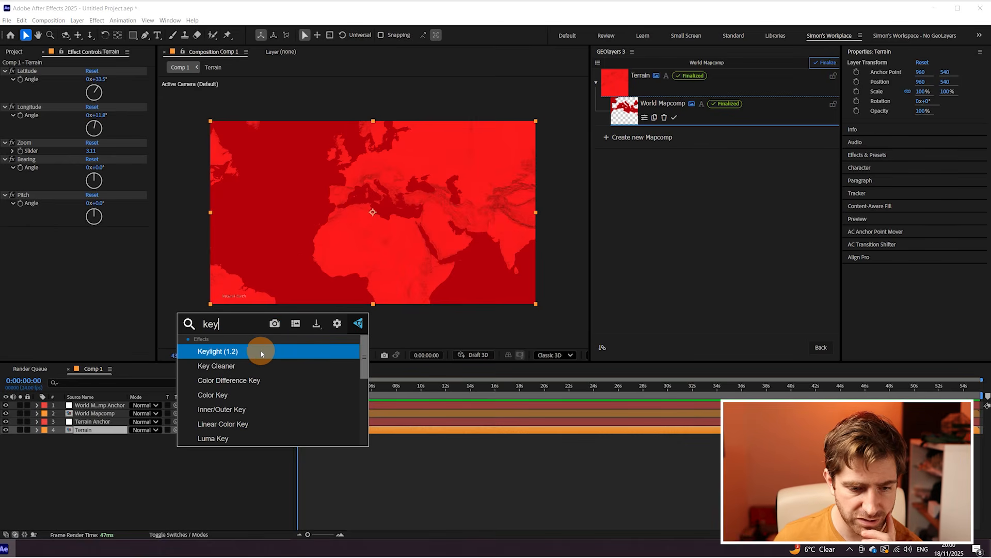
left_click(260, 349)
left_click(103, 257)
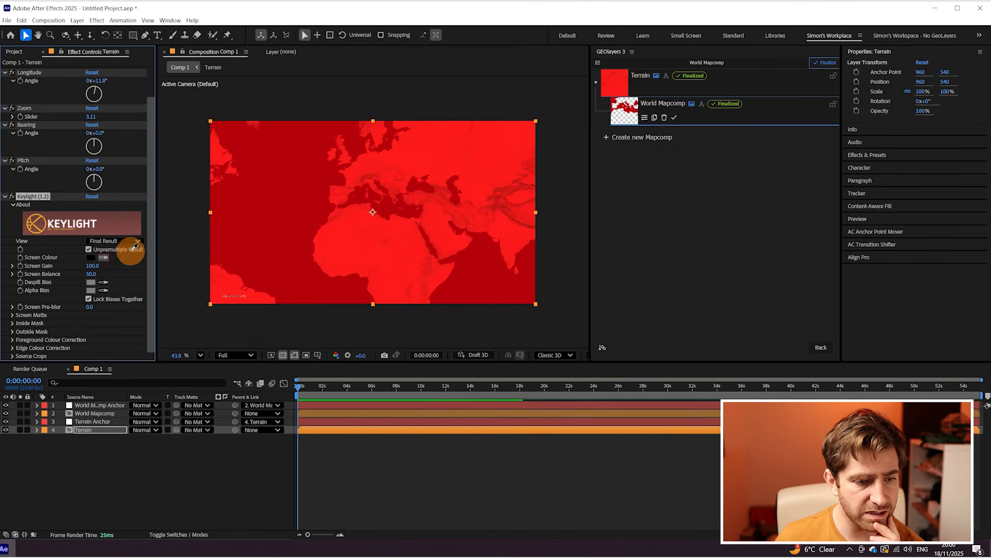
left_click(442, 149)
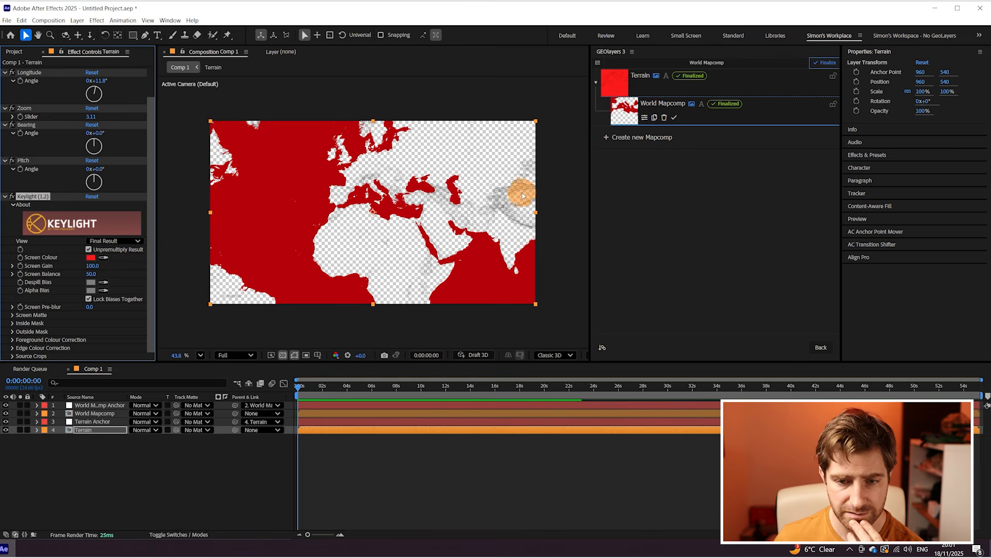
scroll(522, 194, "up", 4)
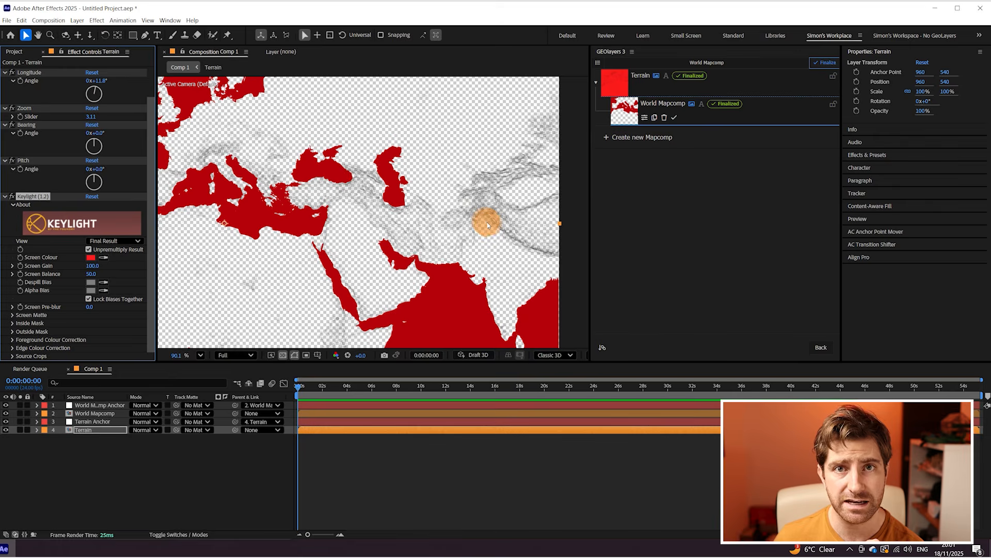
scroll(487, 222, "down", 3)
Switch to the browser to examine the dark terrain map in the YouTube reference video, and return to After Effects
key("alt+Tab")
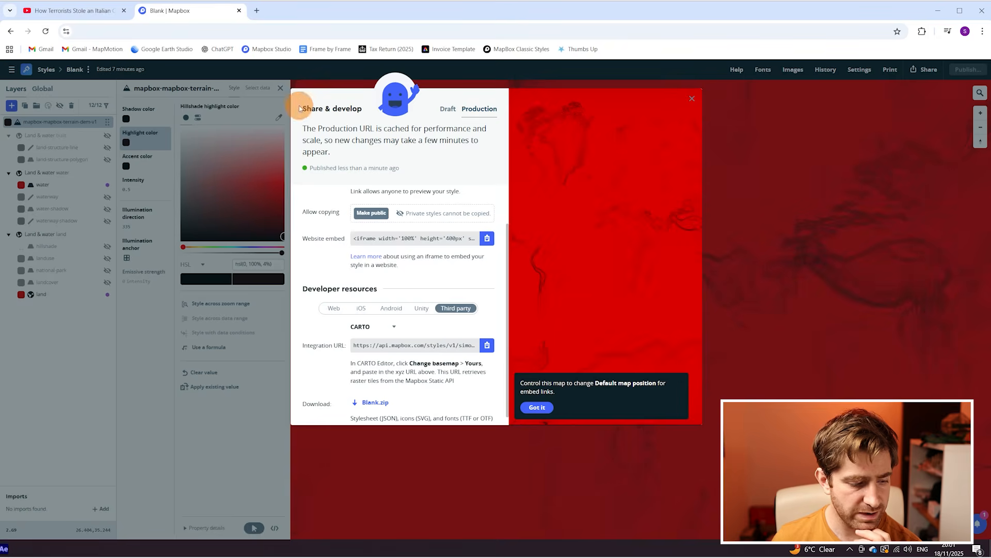
left_click(77, 10)
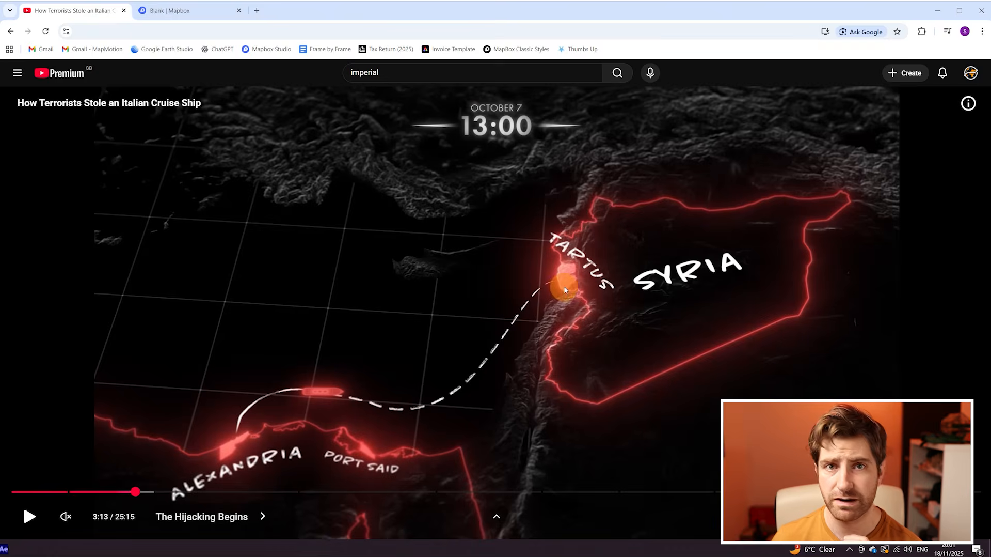
key("alt+Tab")
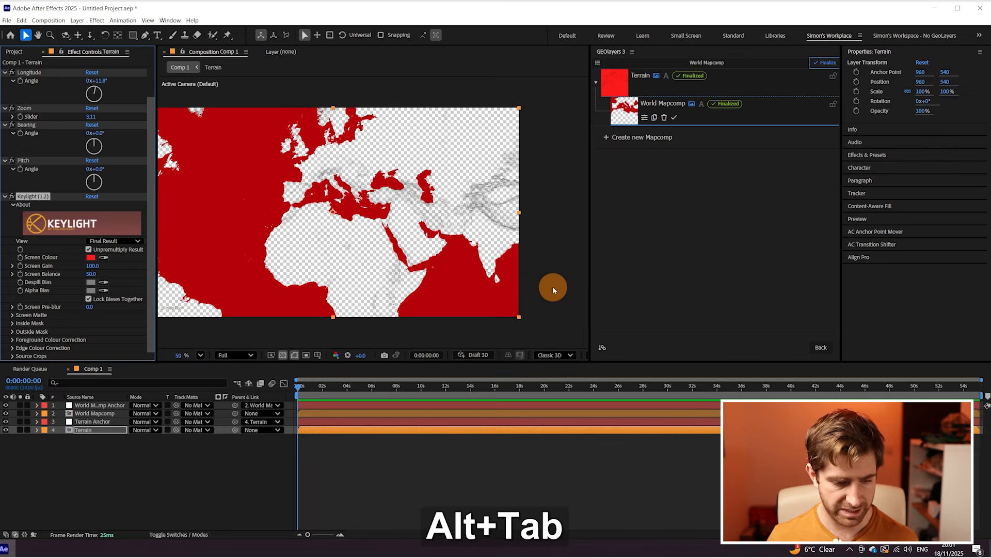
Reframe the linked Mapcomps on the eastern Mediterranean around Cyprus and finalize them for the new view
left_click(821, 347)
left_click_drag(792, 162, 727, 172)
scroll(727, 172, "up", 5)
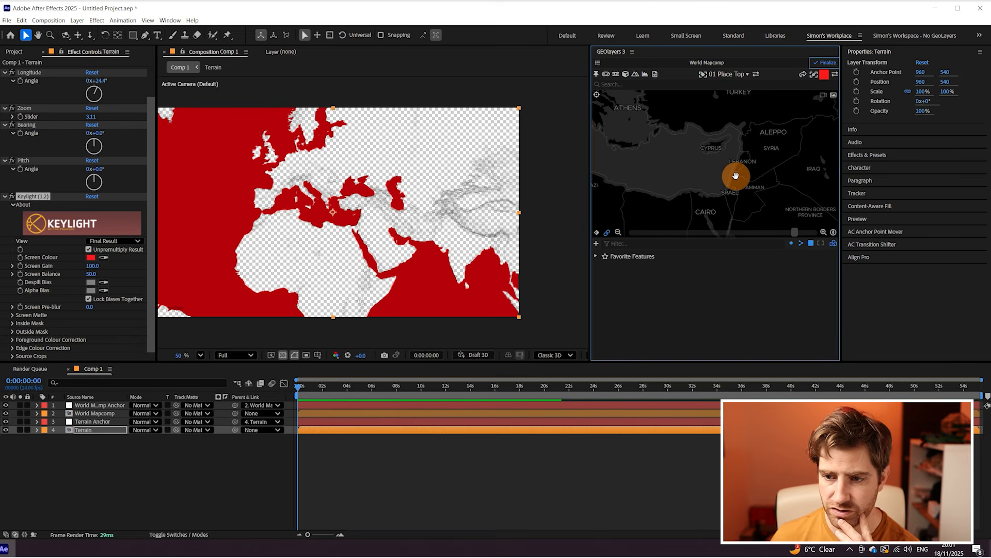
scroll(748, 185, "up", 5)
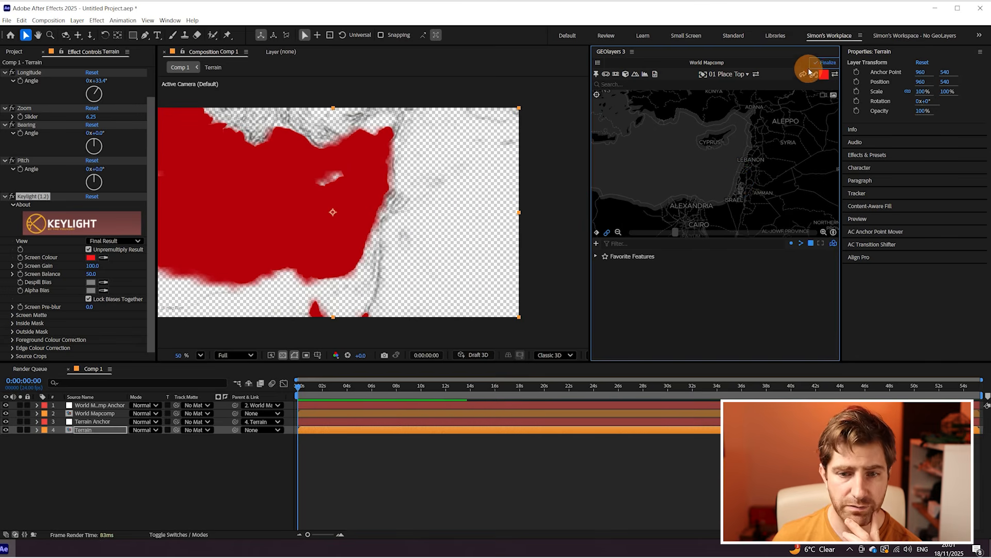
left_click(816, 64)
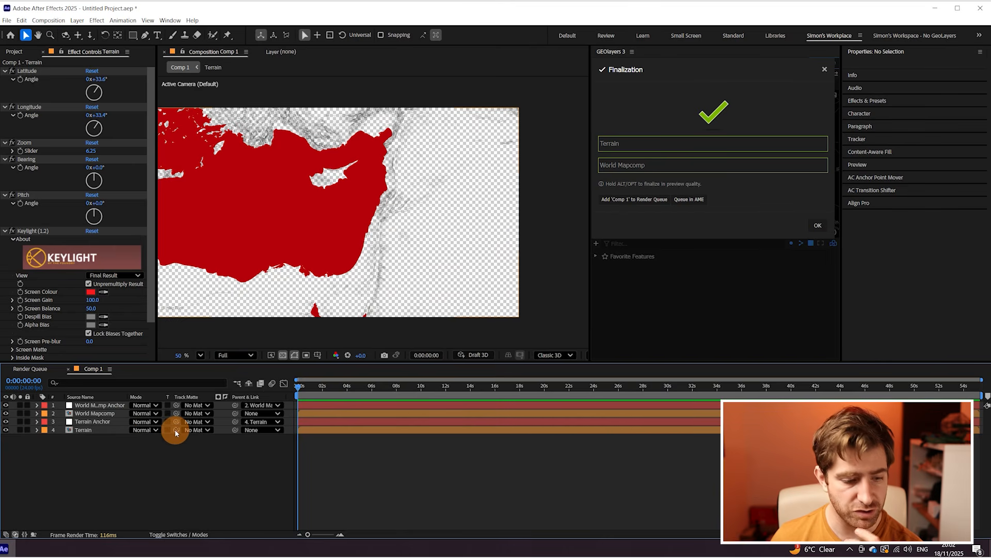
Set World Mapcomp as the Terrain layer's track matte and invert it so only the relief on land shows
left_click_drag(176, 432, 100, 414)
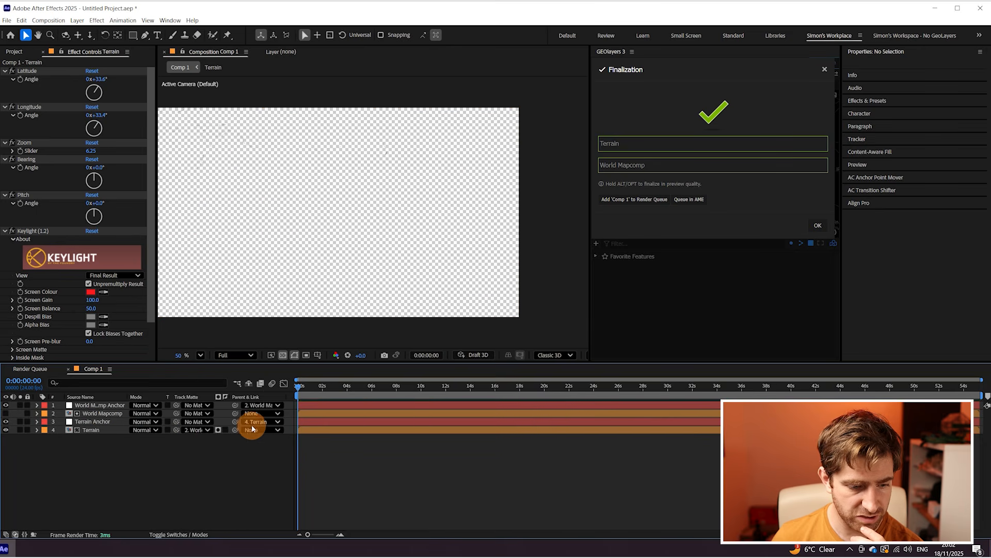
left_click(219, 430)
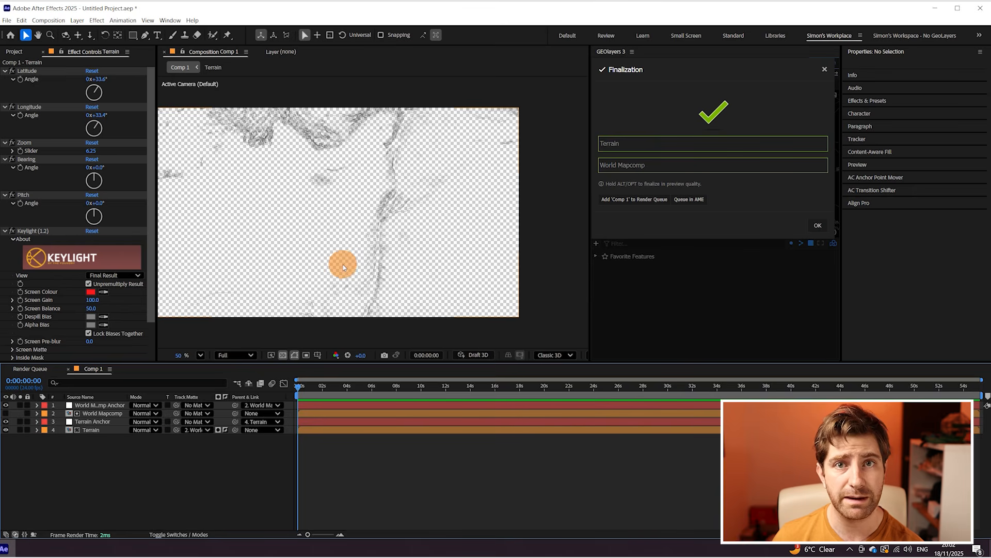
Apply the Invert effect to the Terrain layer and turn off the transparency grid to show the relief on black
left_click(108, 430)
key("ctrl+space")
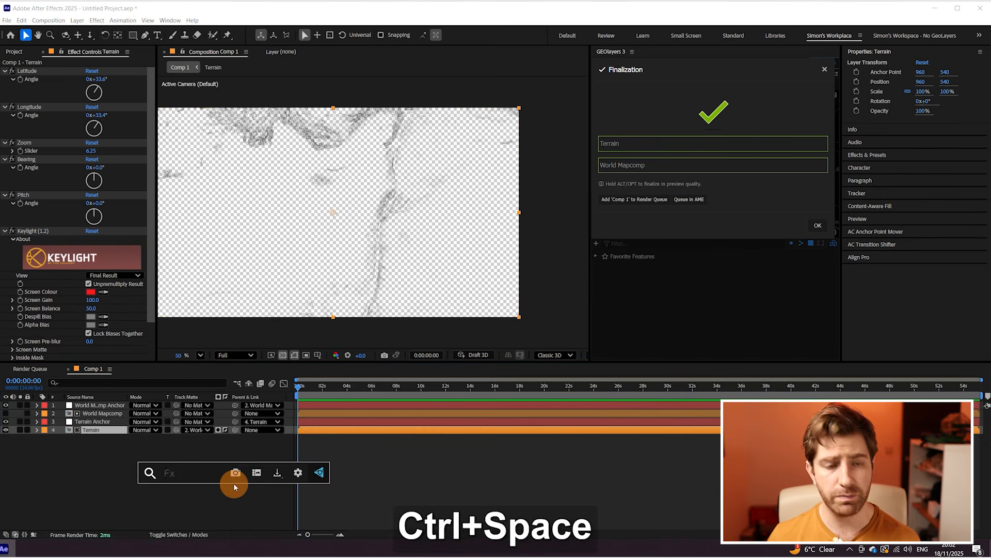
type("in")
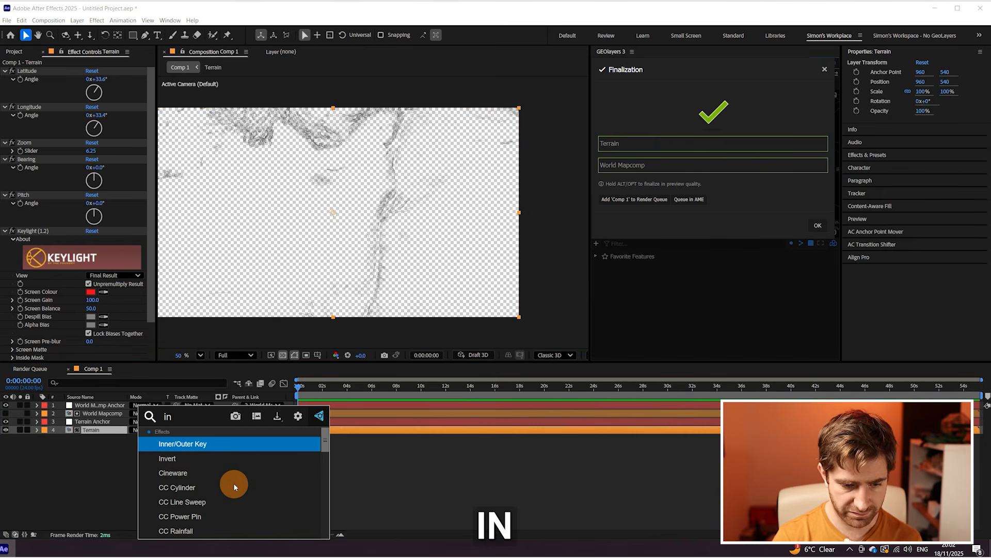
left_click(215, 459)
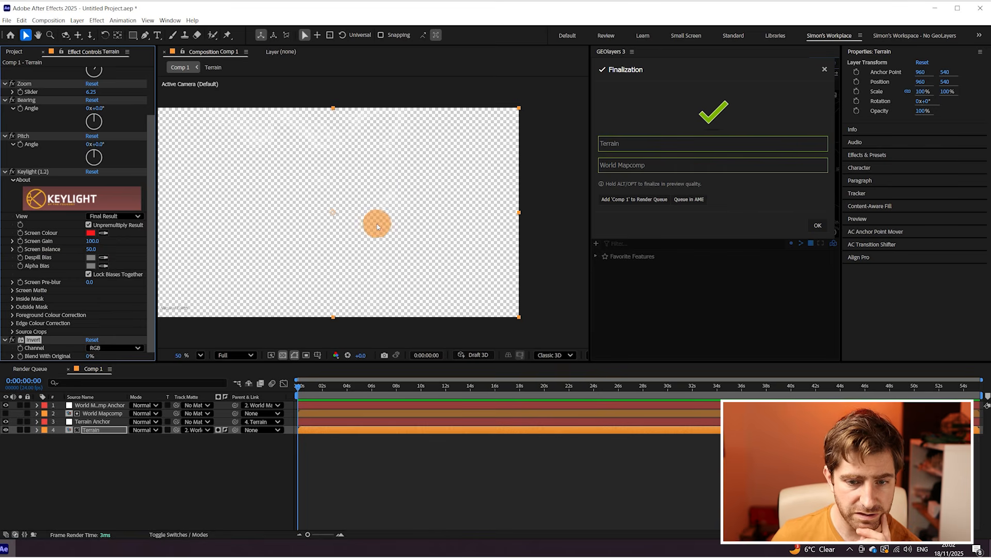
left_click(294, 355)
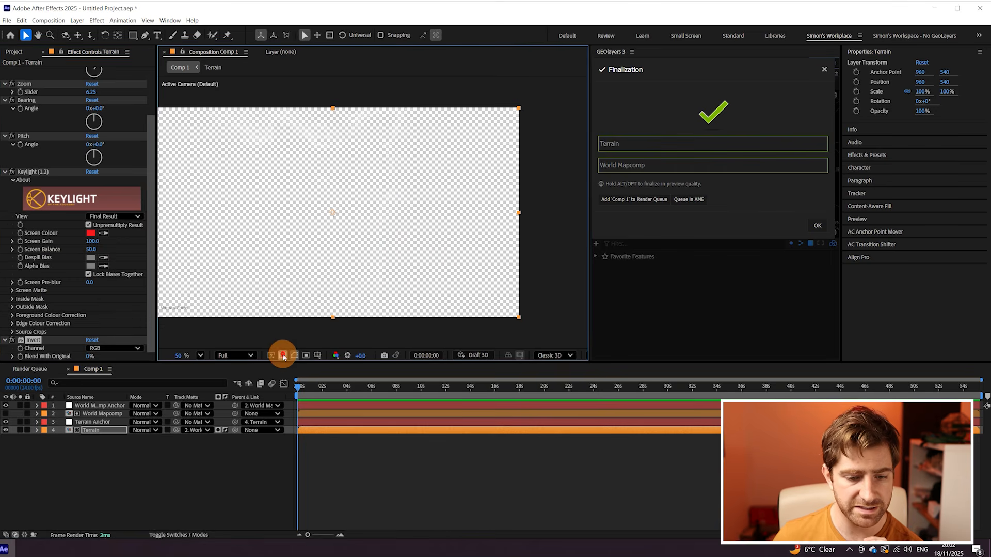
left_click_drag(377, 226, 437, 197)
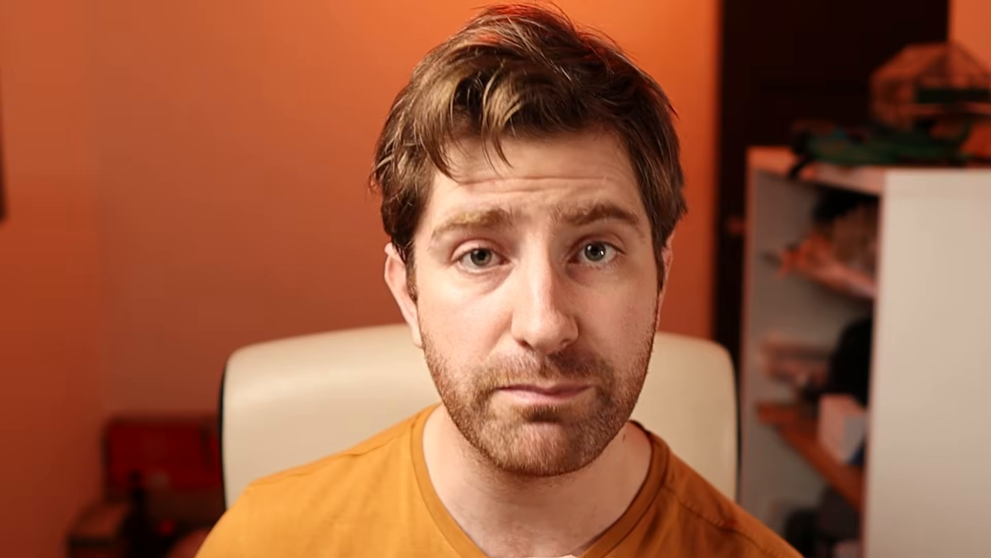
Check the sea grid in the YouTube reference video, return to After Effects and add the Repeating Lines preset to Comp 1
key("alt+Tab")
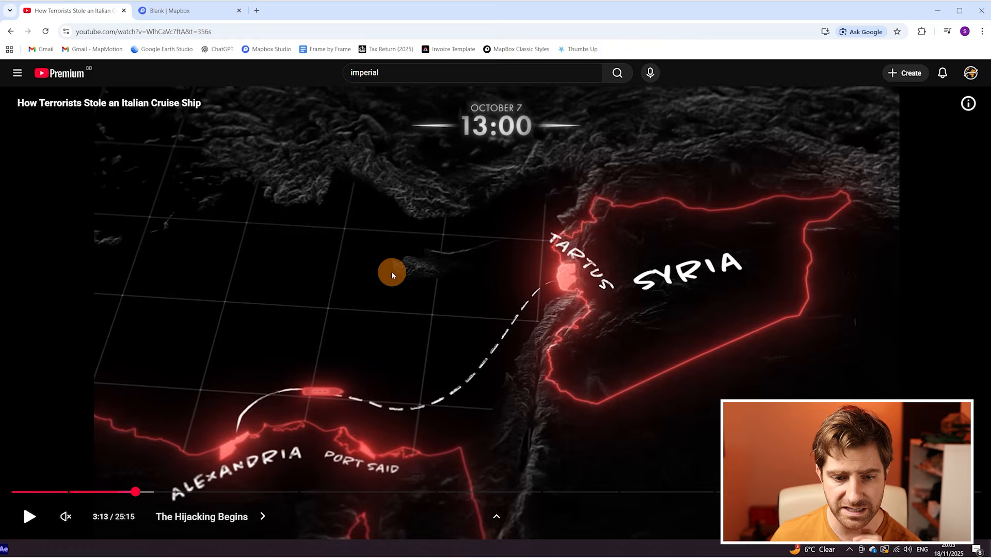
key("alt+Tab")
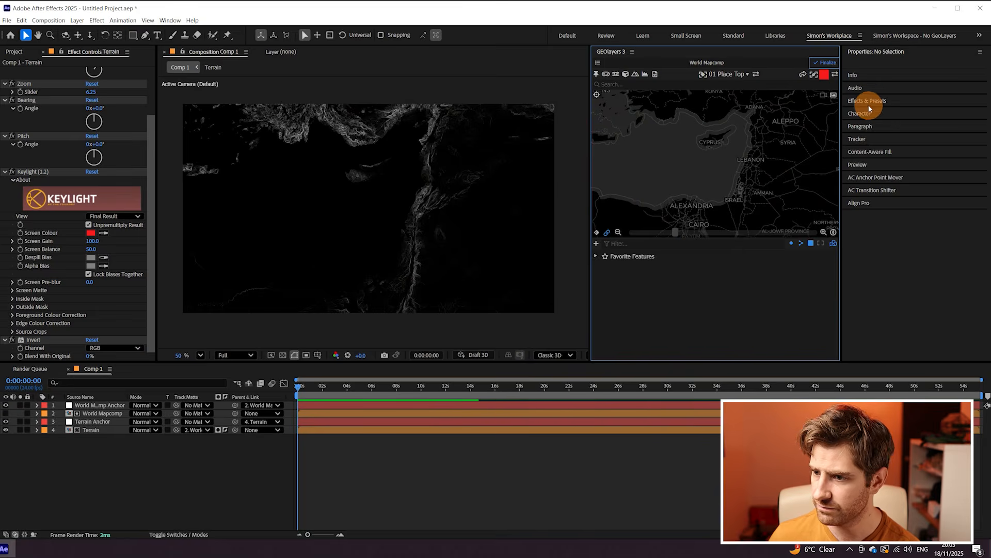
left_click(868, 101)
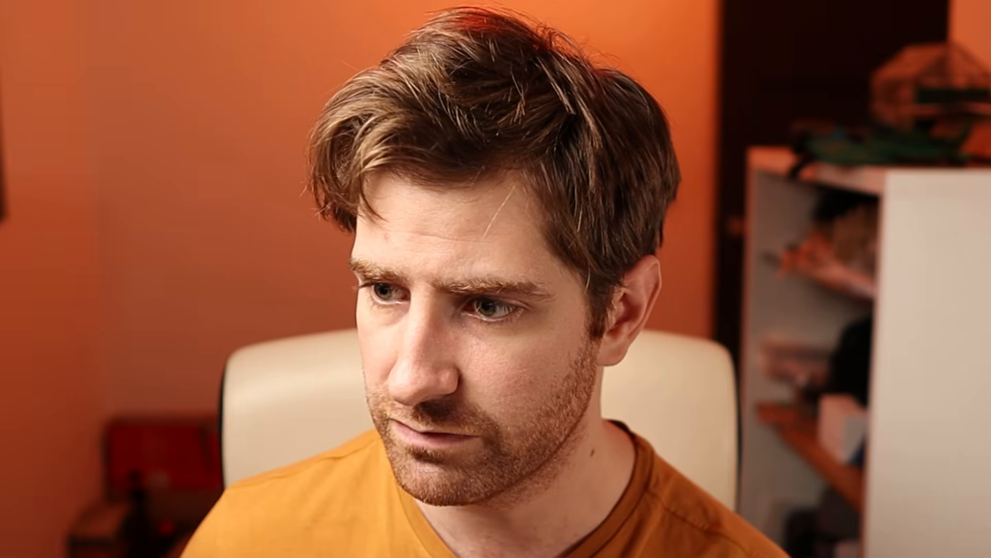
type("epe")
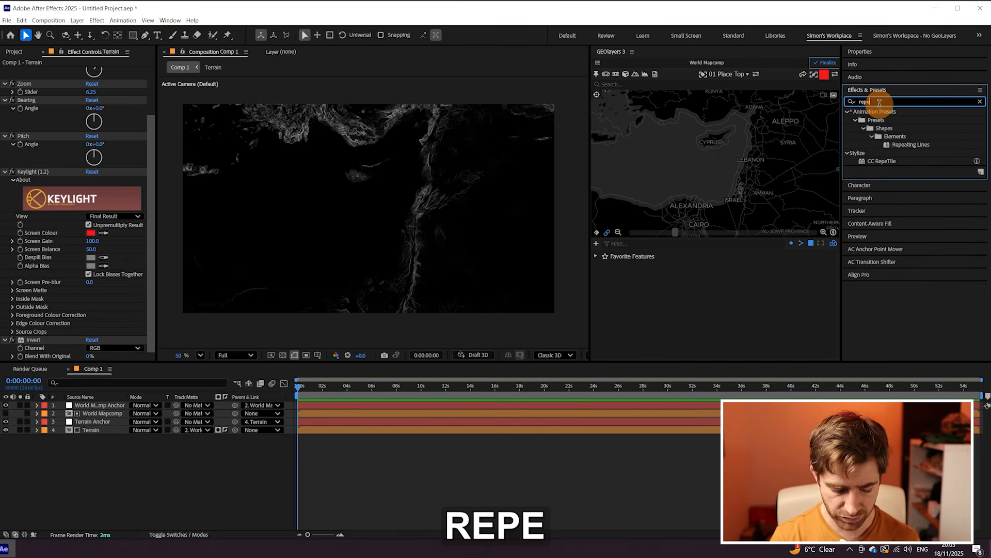
double_click(911, 145)
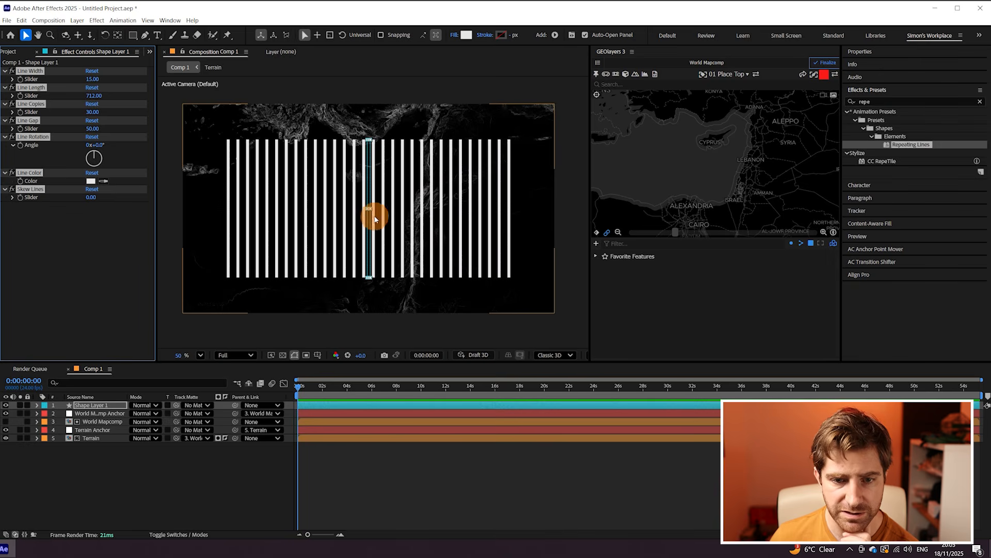
Set the repeating lines' width to 2, gap to 175, length to 1211 and number of copies to 41
left_click(97, 247)
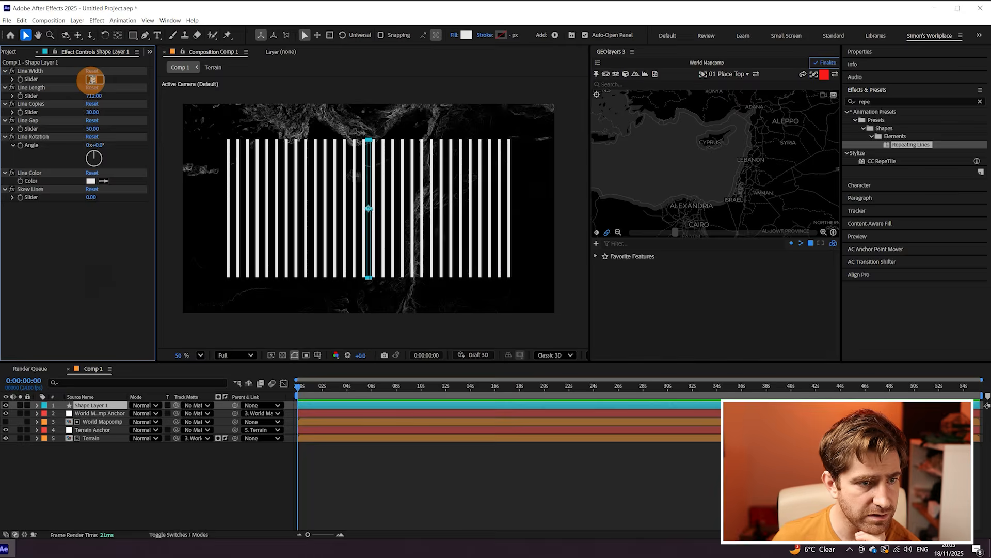
type("2")
key("Return")
left_click(138, 476)
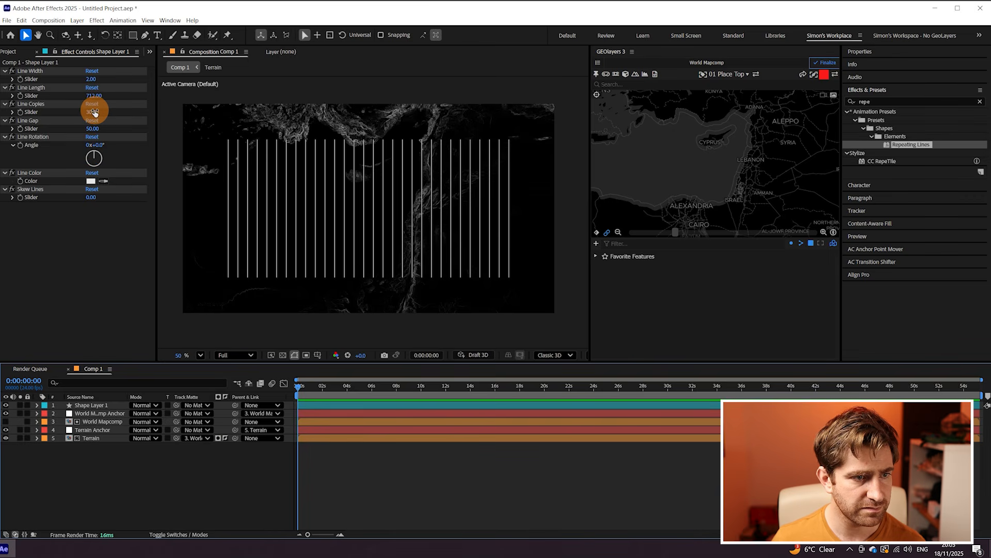
left_click(95, 129)
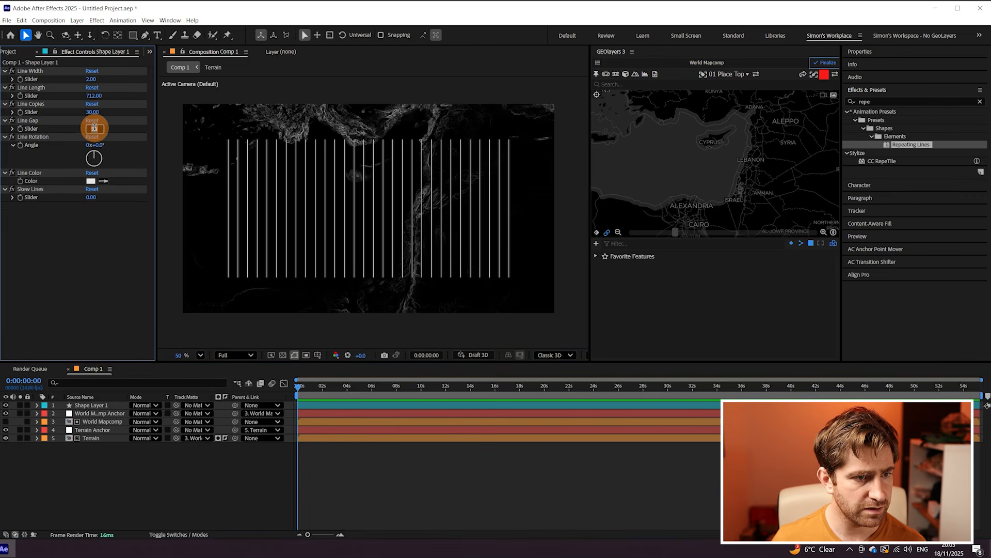
type("175")
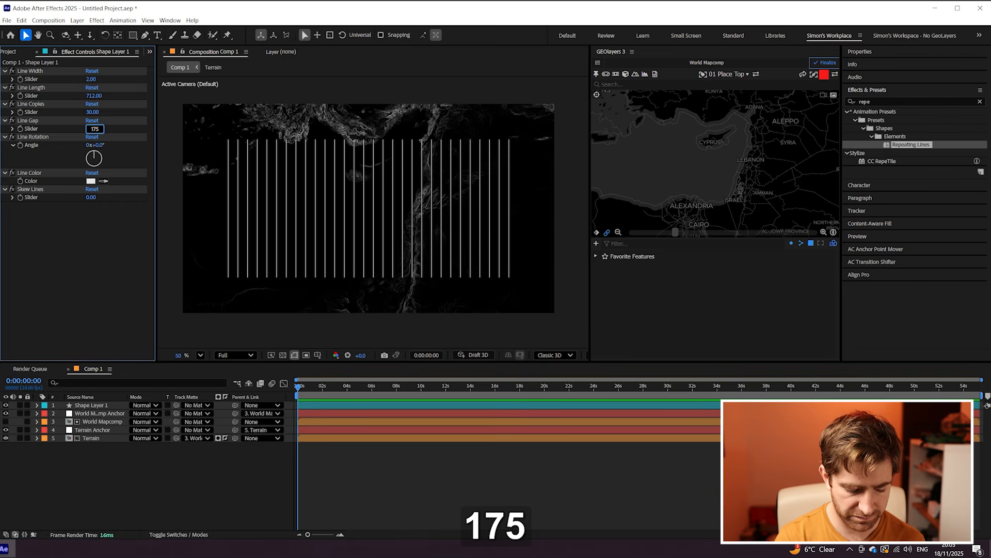
key("Return")
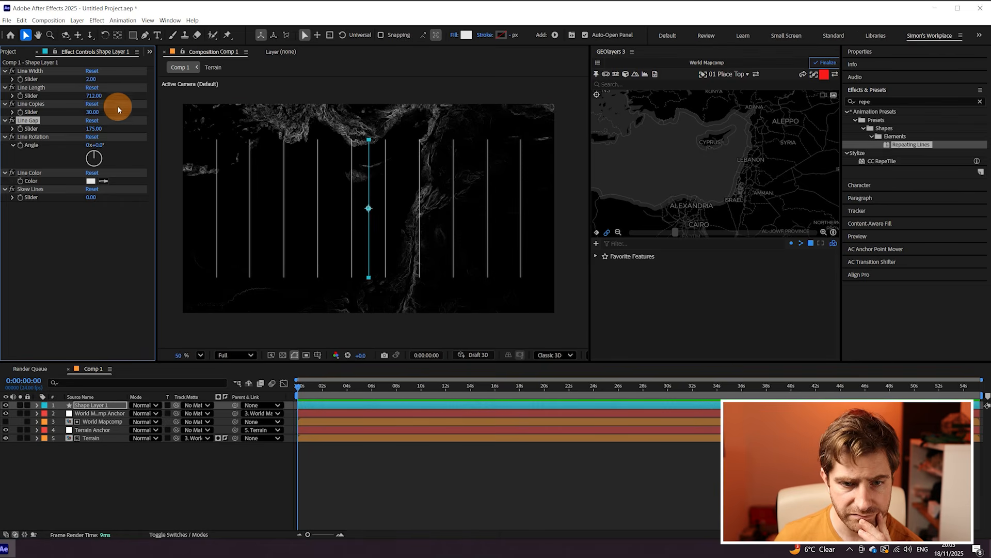
left_click_drag(91, 98, 338, 104)
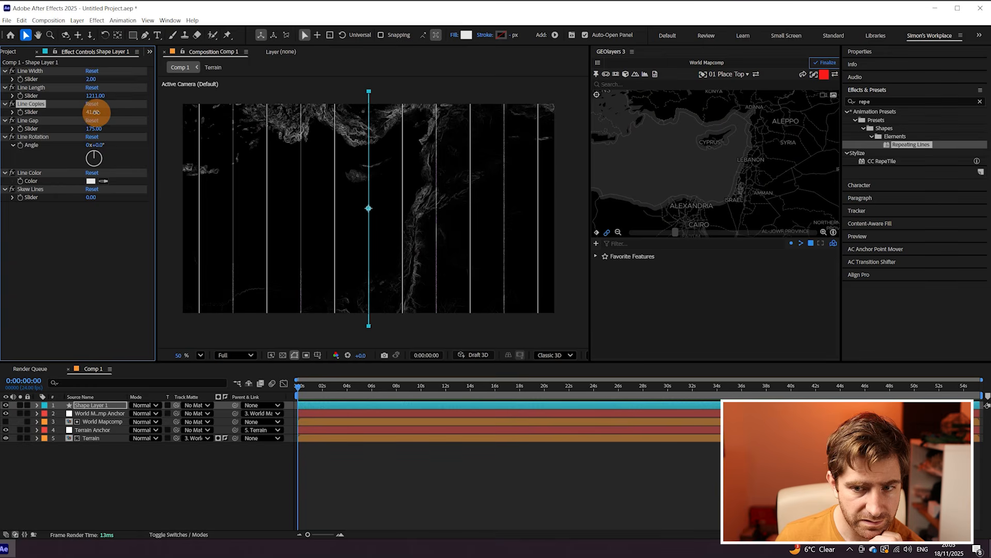
left_click(101, 266)
left_click(129, 472)
Duplicate the vertical lines layer, set the duplicate's line rotation to 90° and its line length to 2301 to complete the grid
left_click(102, 406)
key("ctrl+d")
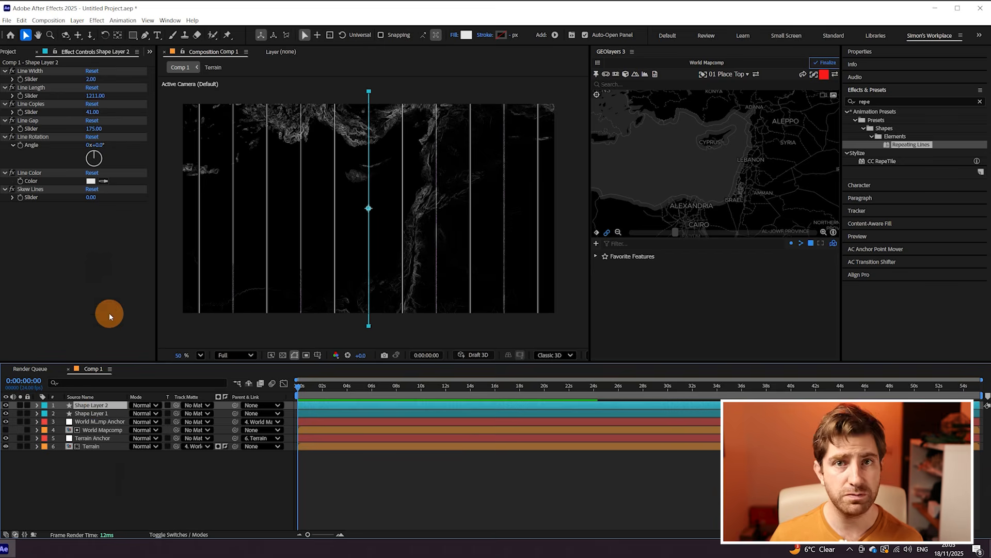
left_click(96, 247)
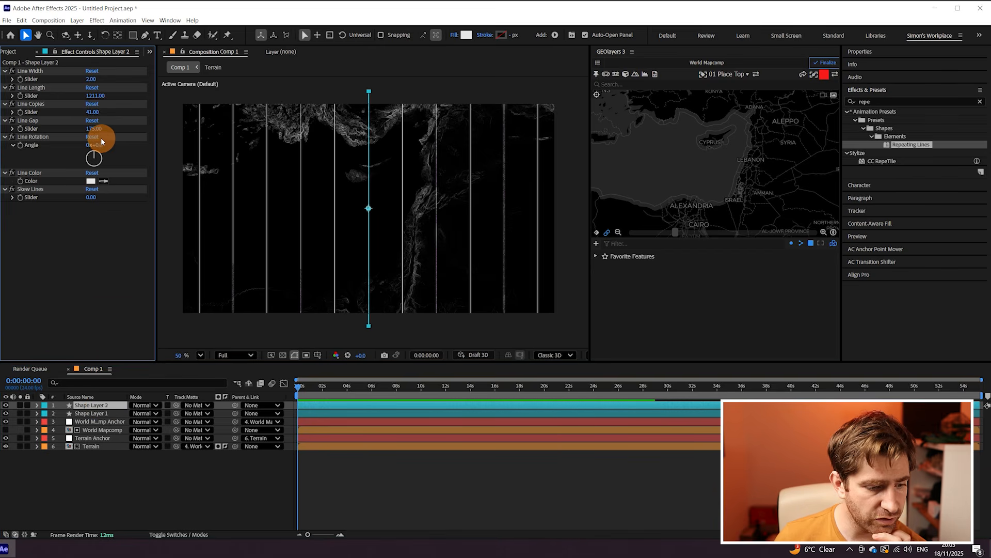
left_click(101, 145)
type("9")
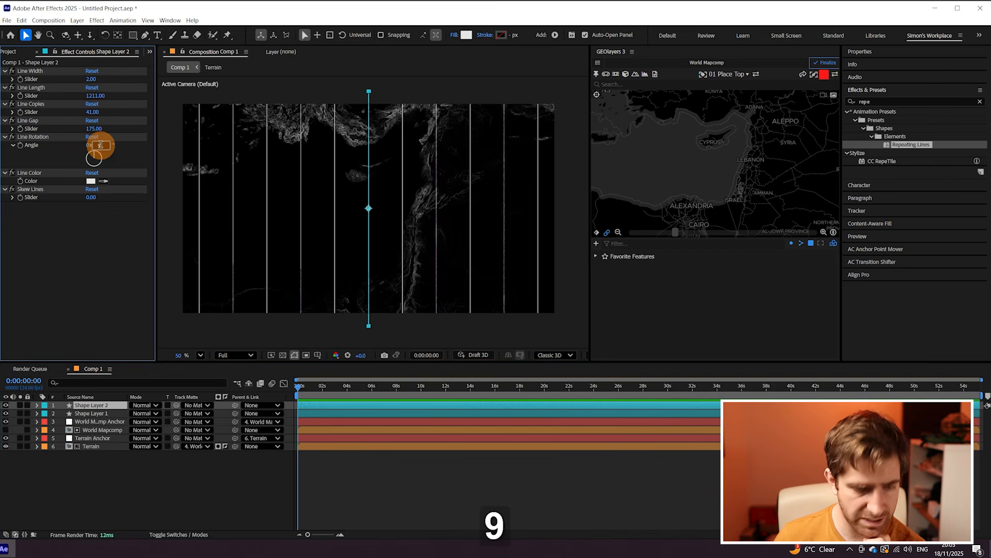
type("0")
key("Return")
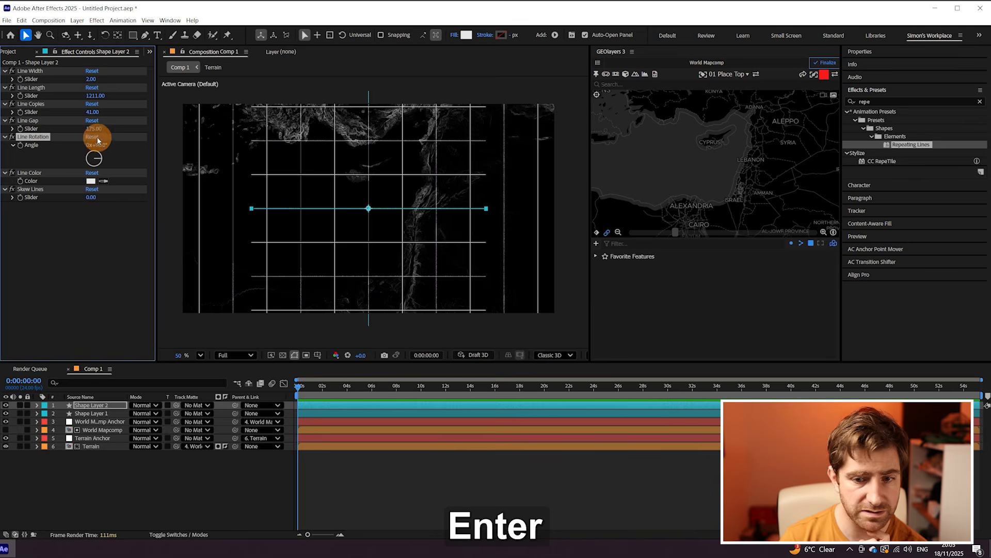
left_click_drag(96, 96, 613, 145)
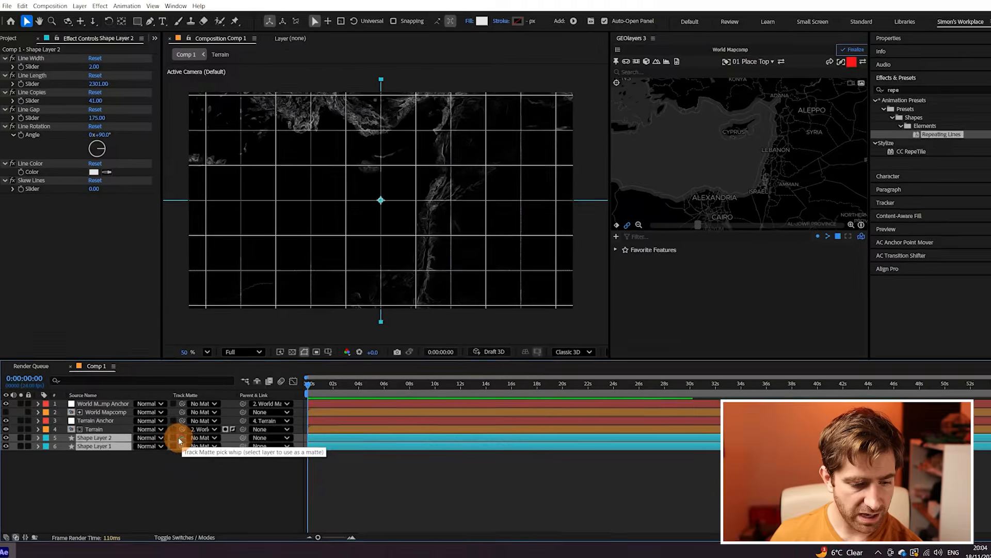
Place both line layers below Terrain and use World Mapcomp as their track matte so the grid shows only over the sea
left_click_drag(179, 435, 106, 413)
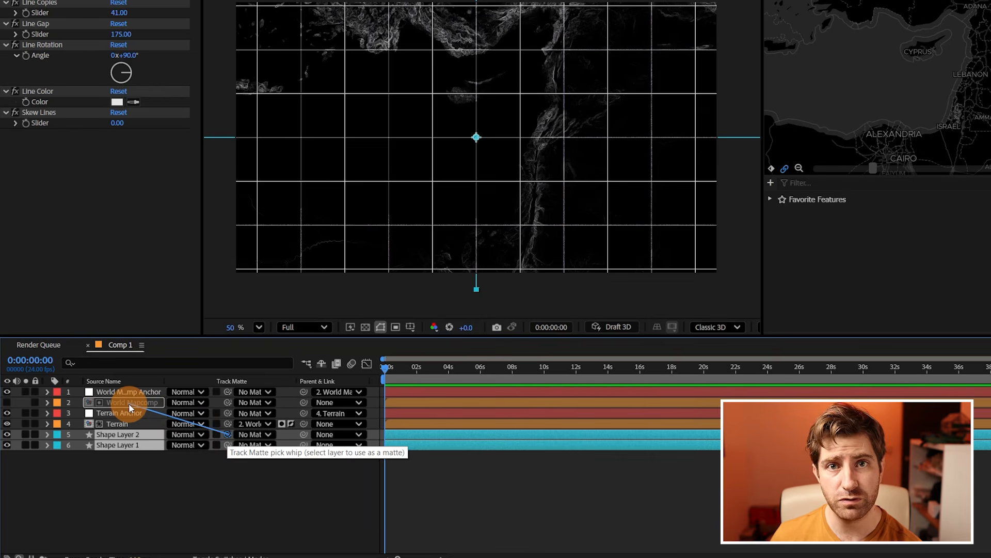
left_click_drag(129, 403, 128, 403)
left_click(216, 460)
left_click(549, 147)
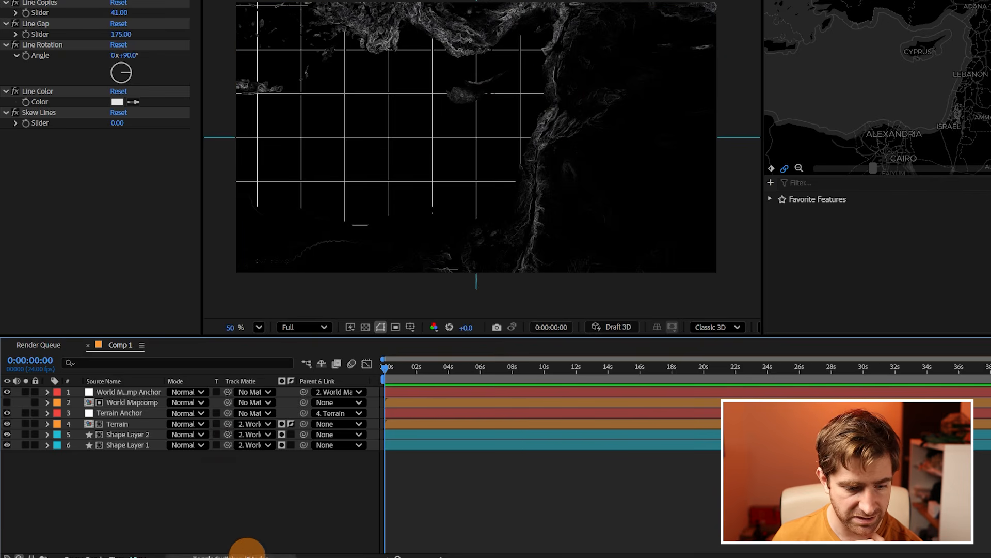
Make Shape Layer 1 and Shape Layer 2 3D layers and parent both to Terrain Anchor
left_click(248, 555)
left_click(237, 434)
left_click(238, 445)
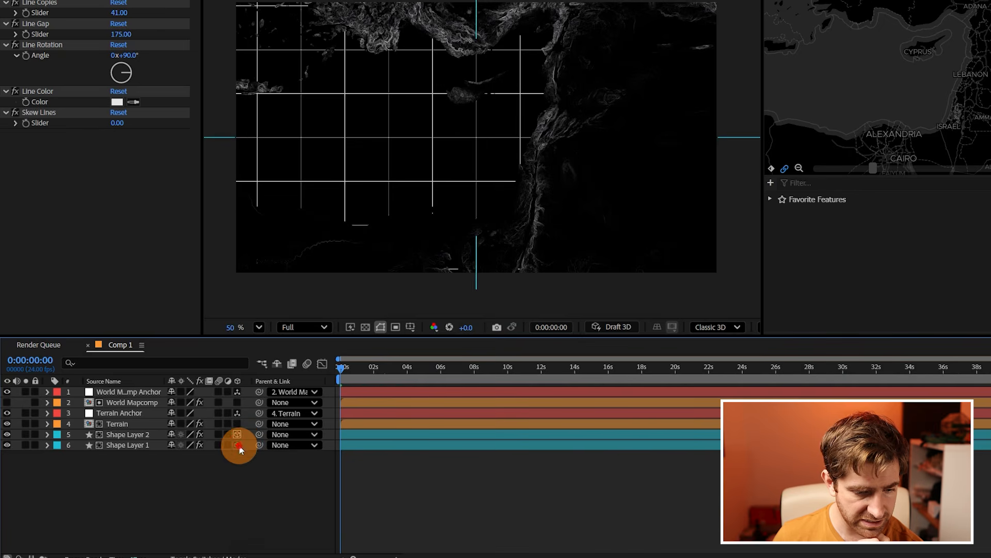
left_click(141, 439)
left_click(141, 443, "shift")
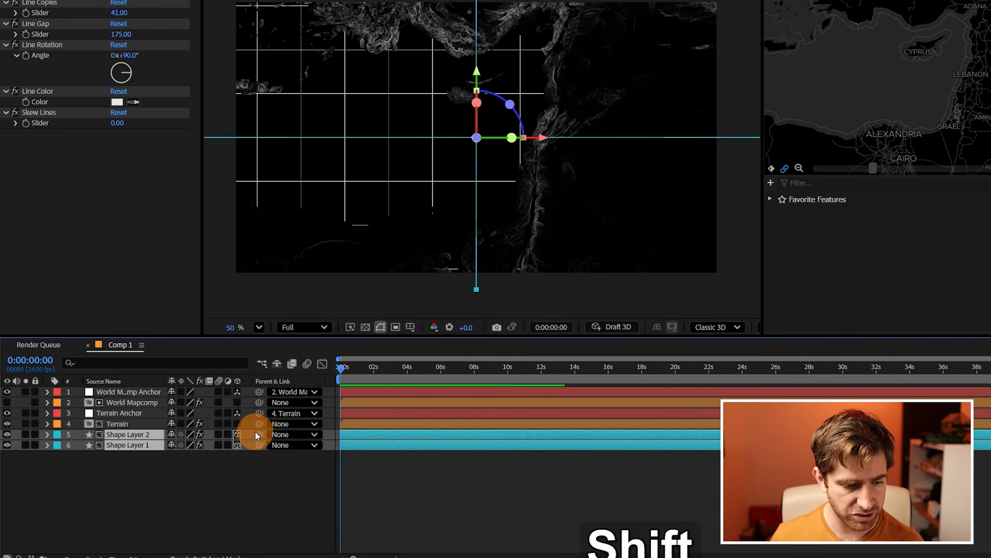
left_click_drag(259, 437, 122, 413)
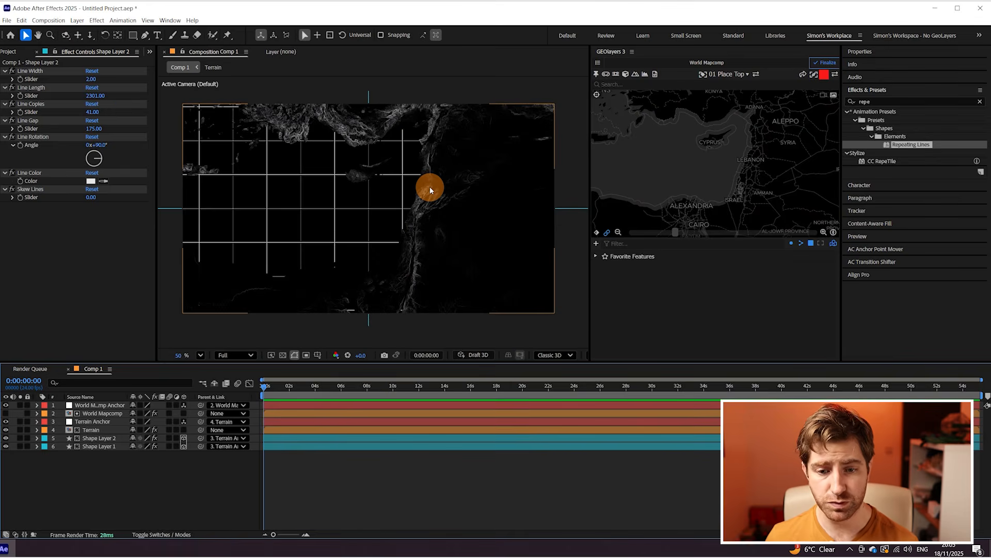
Check the country outlines in the YouTube reference, return to After Effects and draw the sovereign country Egypt with the DarkVibrant Line style
key("alt+Tab")
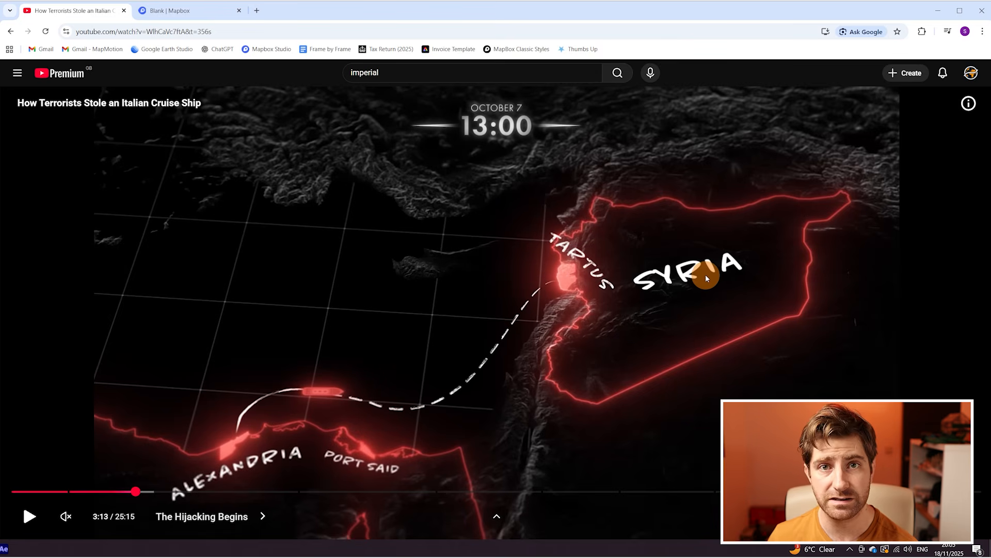
key("alt+Tab")
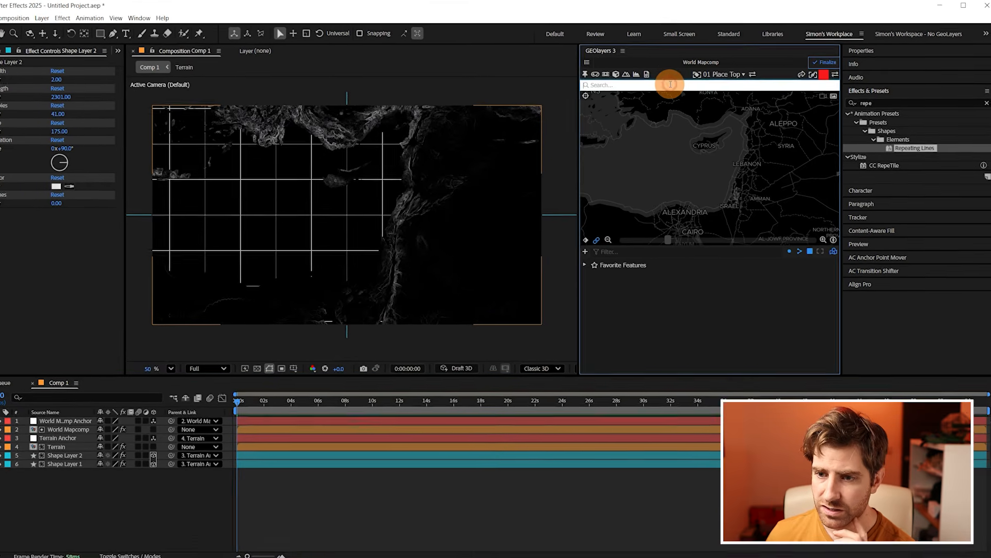
left_click(678, 83)
type("egypt")
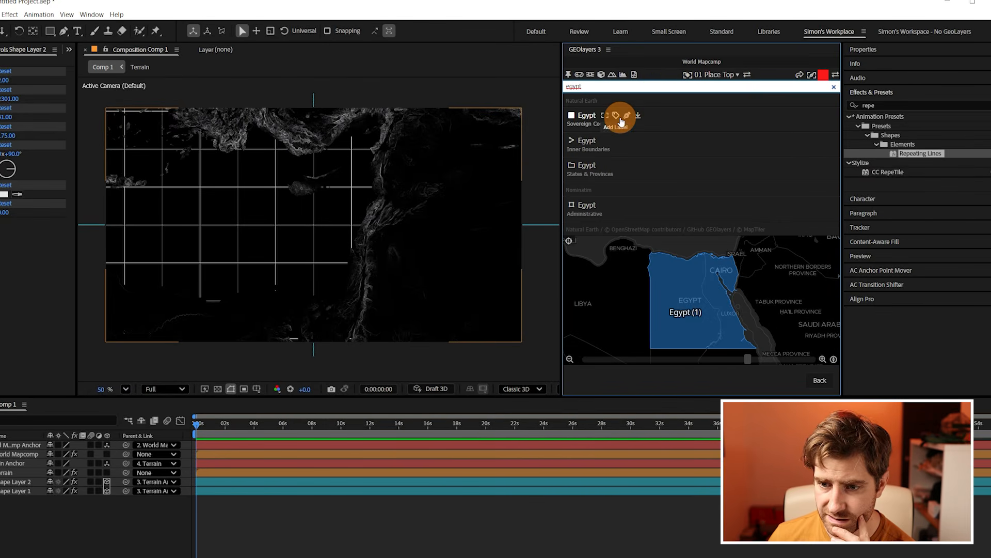
left_click(819, 77)
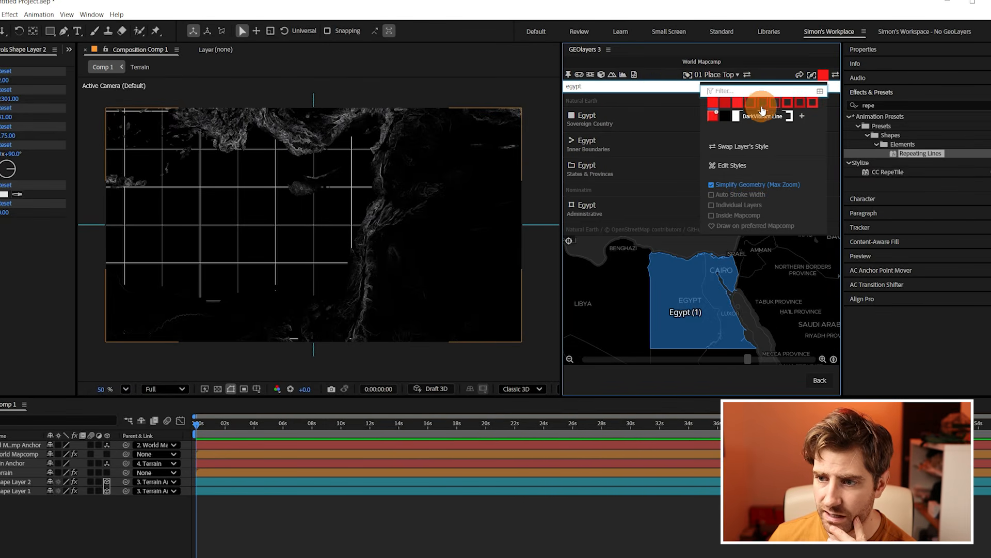
left_click(762, 107)
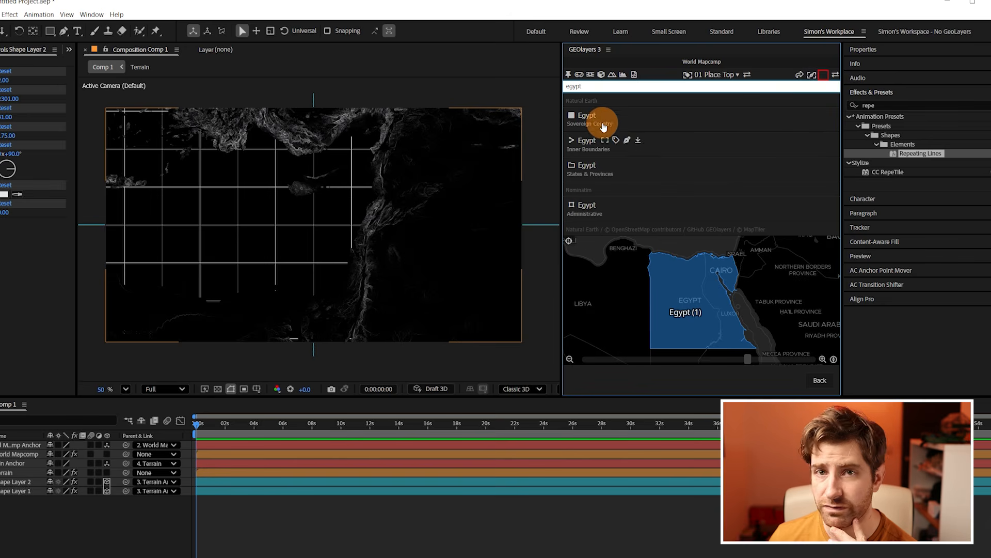
left_click(629, 118)
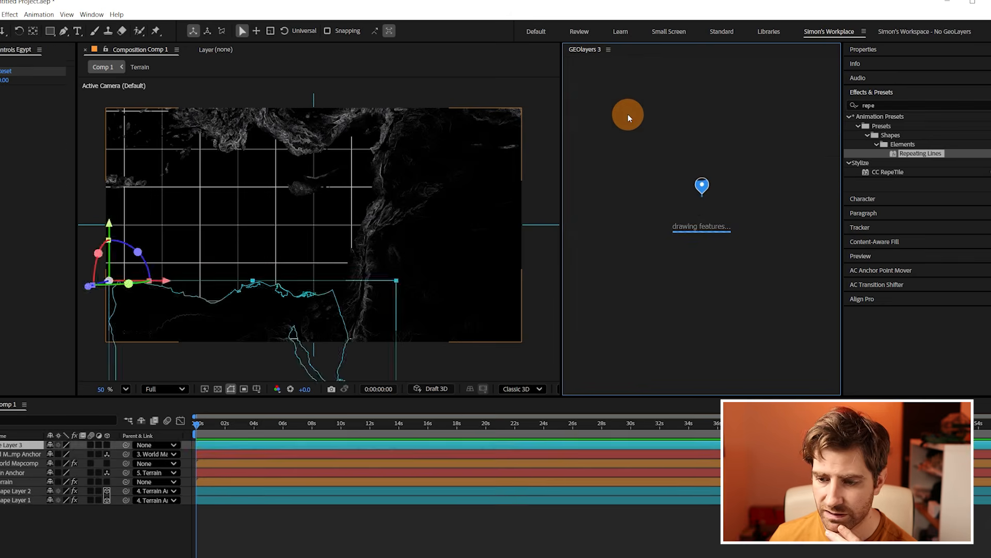
left_click(83, 537)
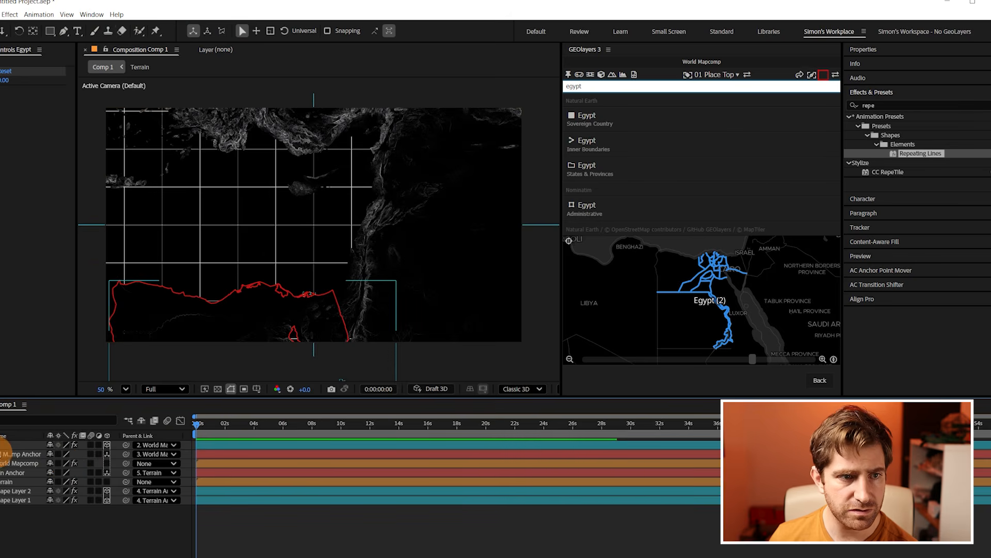
Set the stroke colour of the Egypt outline layer to FF4F4F
left_click(2, 446)
left_click(158, 33)
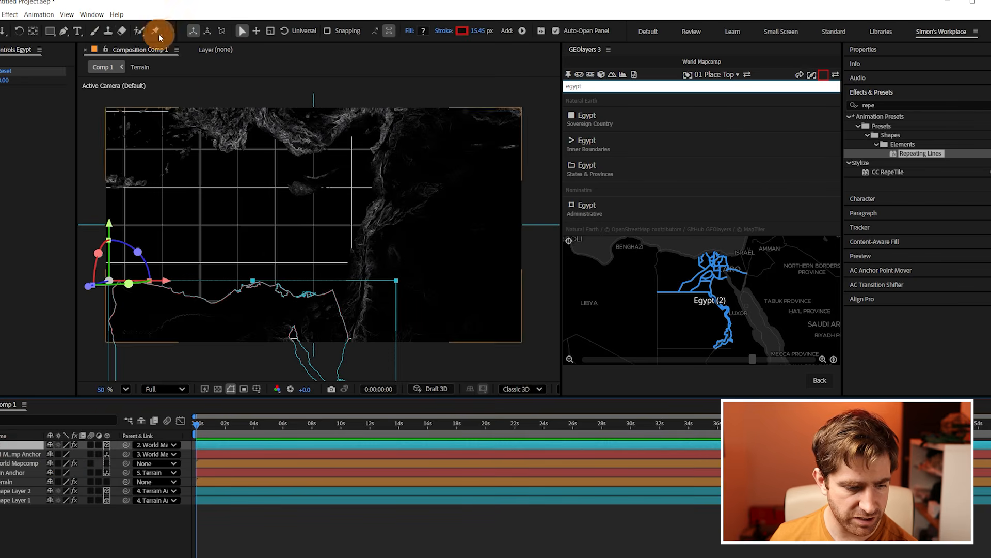
left_click(461, 32)
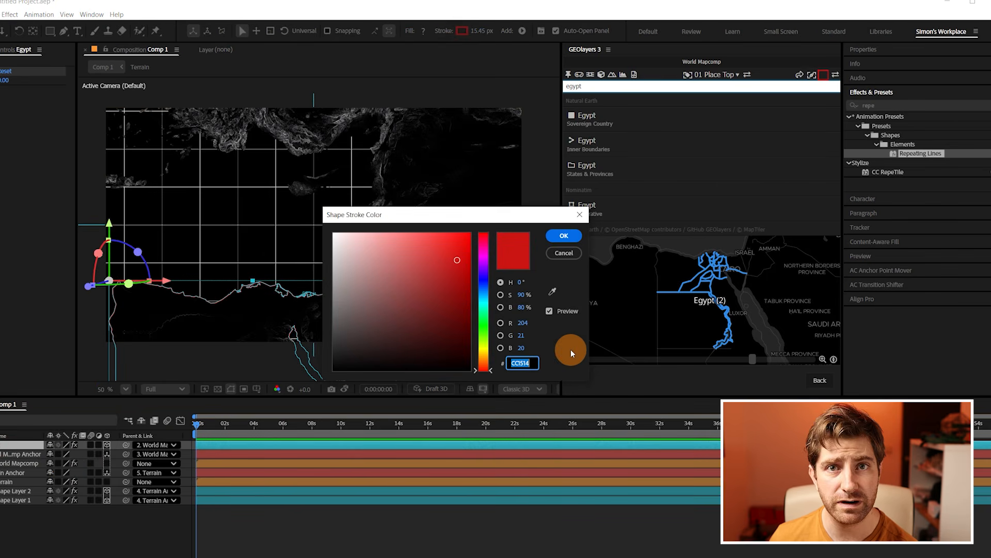
type("FF")
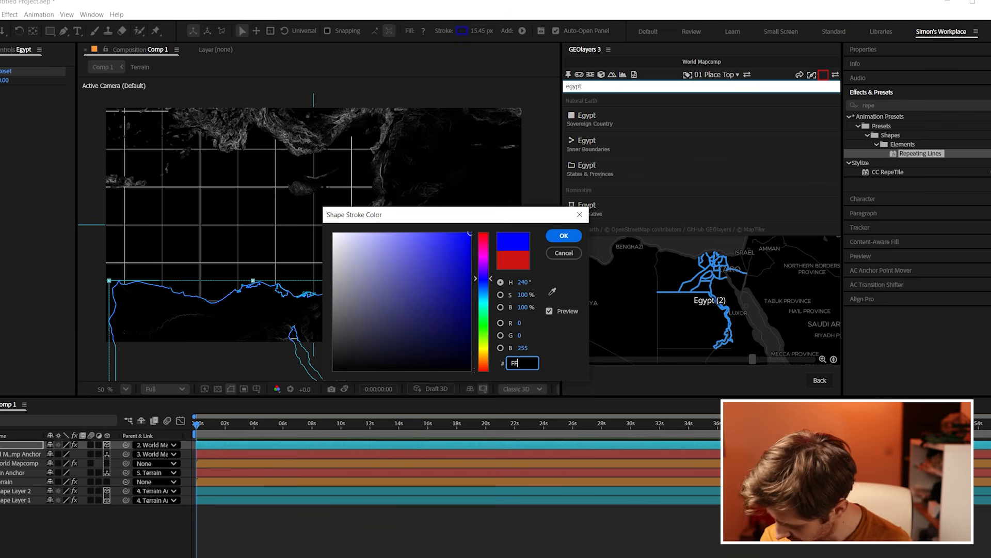
type("4F4F")
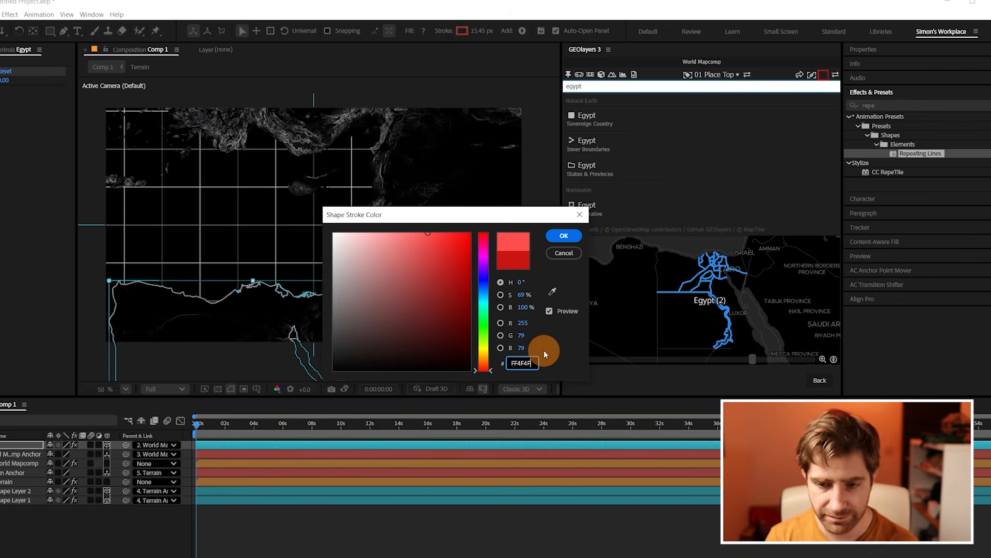
key("Return")
left_click(105, 539)
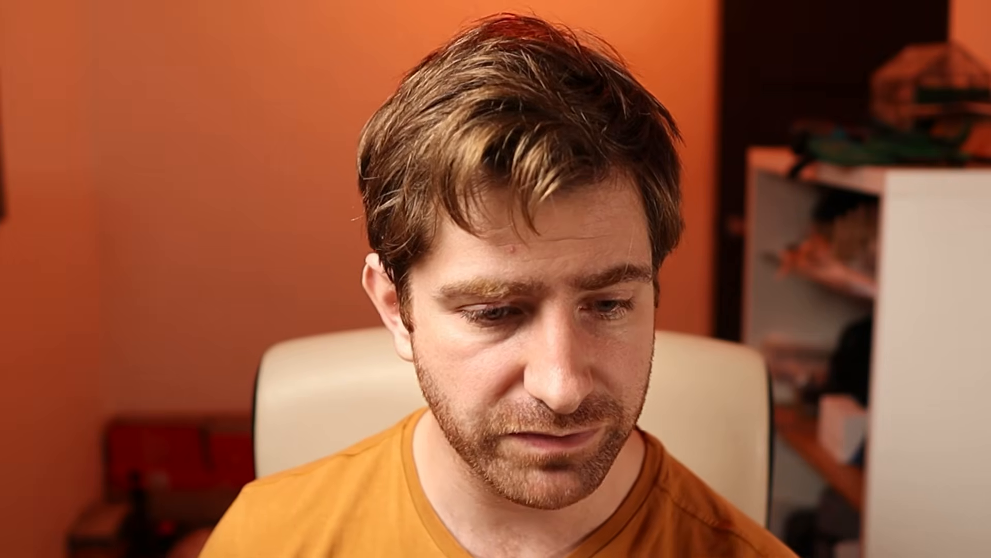
Apply the Deep Glow effect to the Egypt layer
key("ctrl+space")
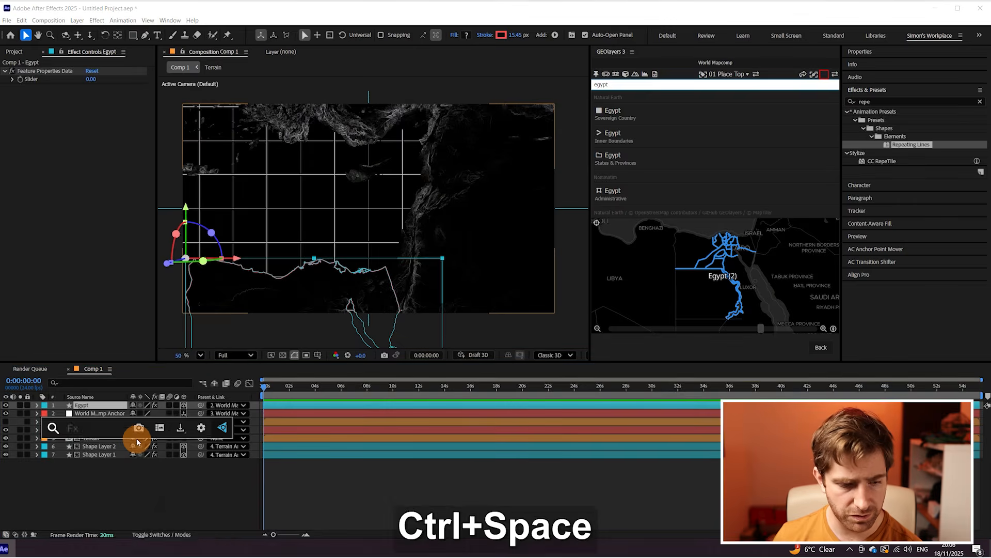
type("de")
left_click(137, 440)
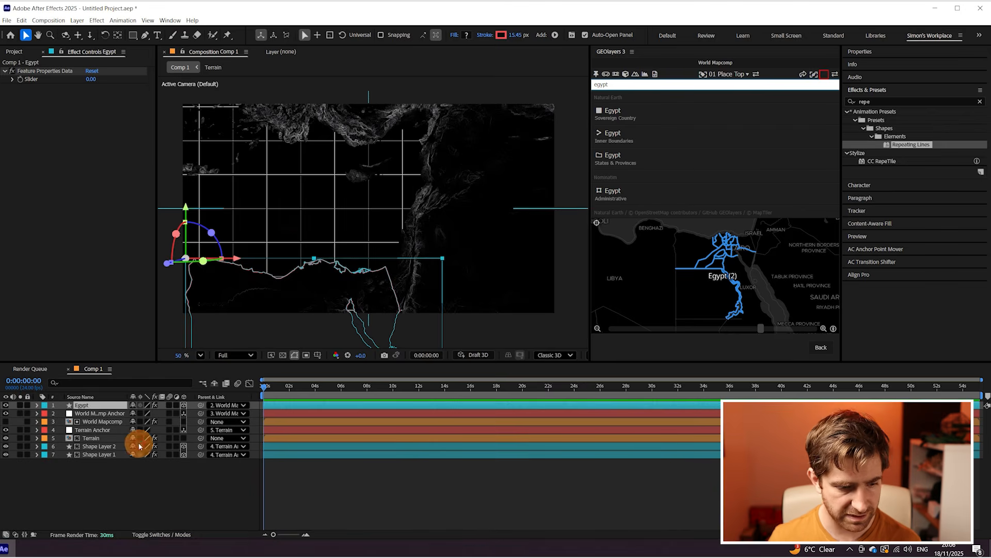
left_click(176, 469)
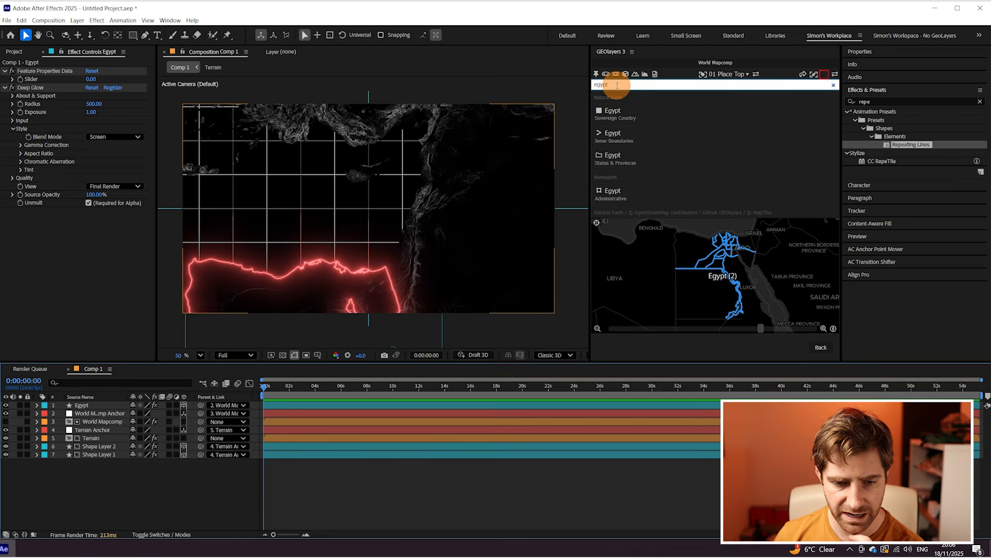
Search GEOlayers for Syria and draw the sovereign country as a red outline
left_click(618, 85)
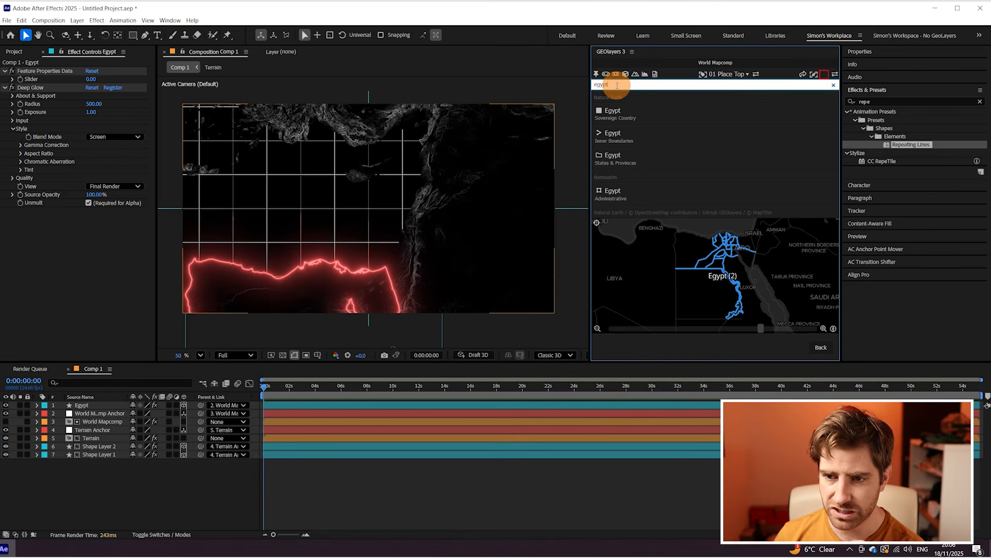
key("BackSpace")
key("BackSpace")
type("sy")
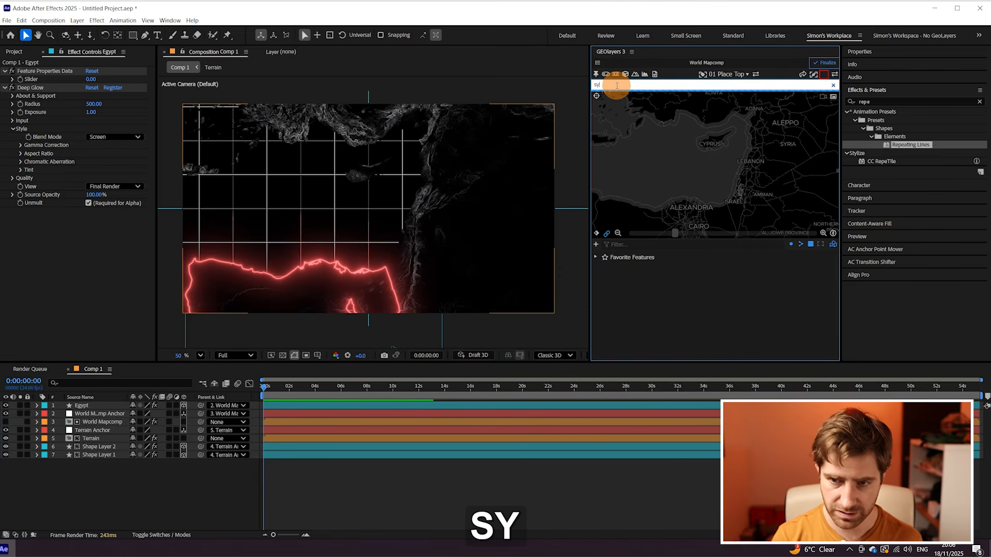
type("r")
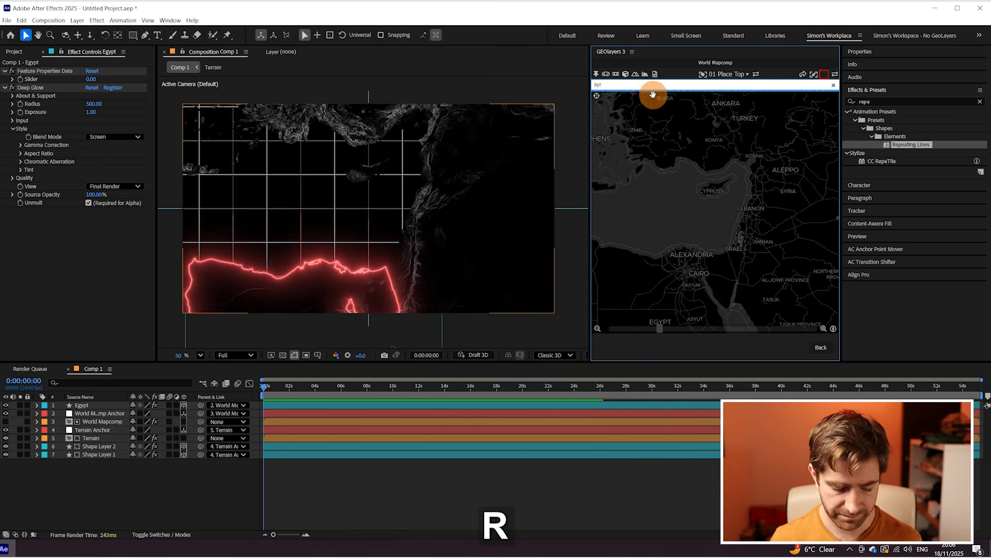
type("ia")
left_click(646, 108)
Copy the Egypt layer's stroke colour FF4F4F and apply it to the Syria layer's stroke
left_click(80, 413)
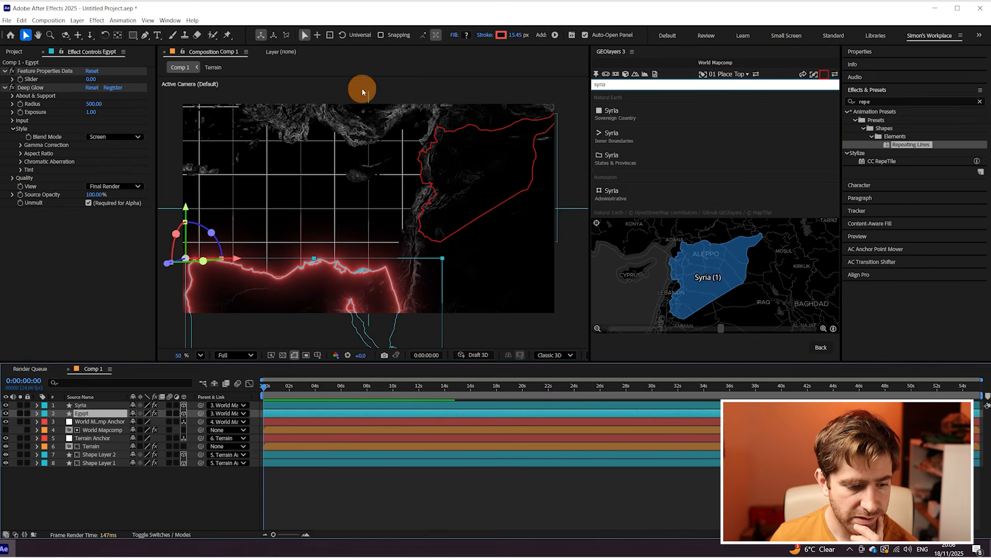
left_click(501, 35)
key("ctrl+c")
left_click(591, 218)
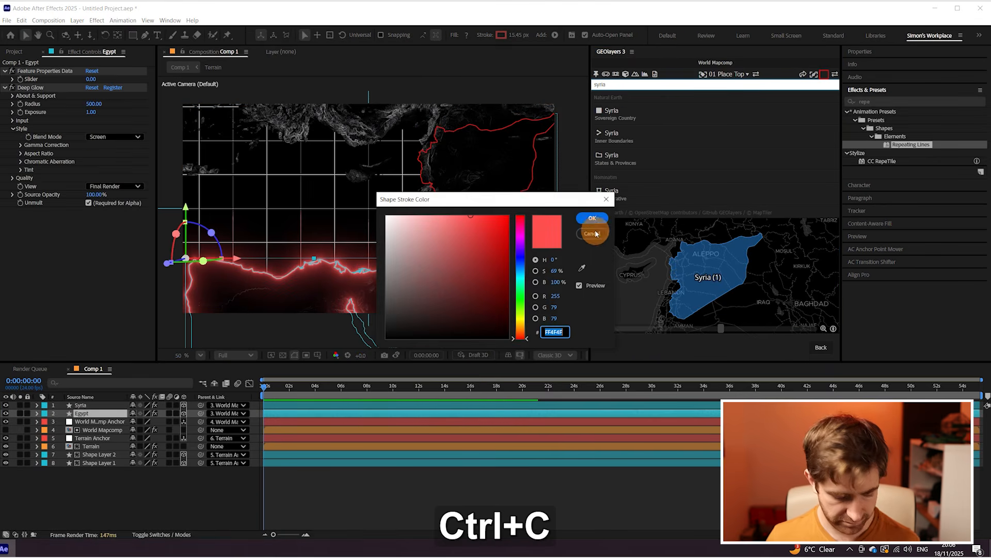
left_click(78, 405)
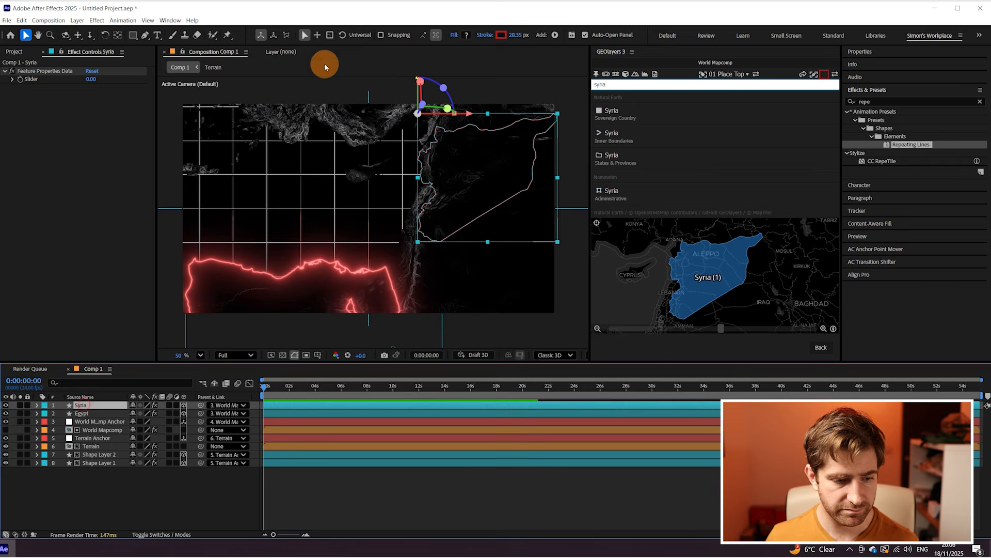
left_click(500, 35)
key("ctrl+v")
left_click(594, 216)
Apply the Deep Glow effect to the Syria layer
key("ctrl+space")
type("de")
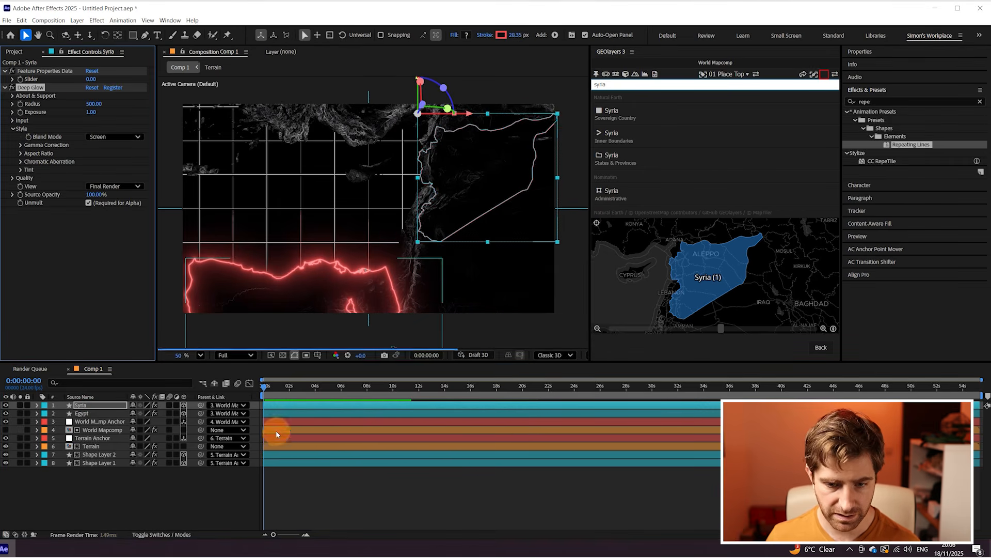
left_click(151, 495)
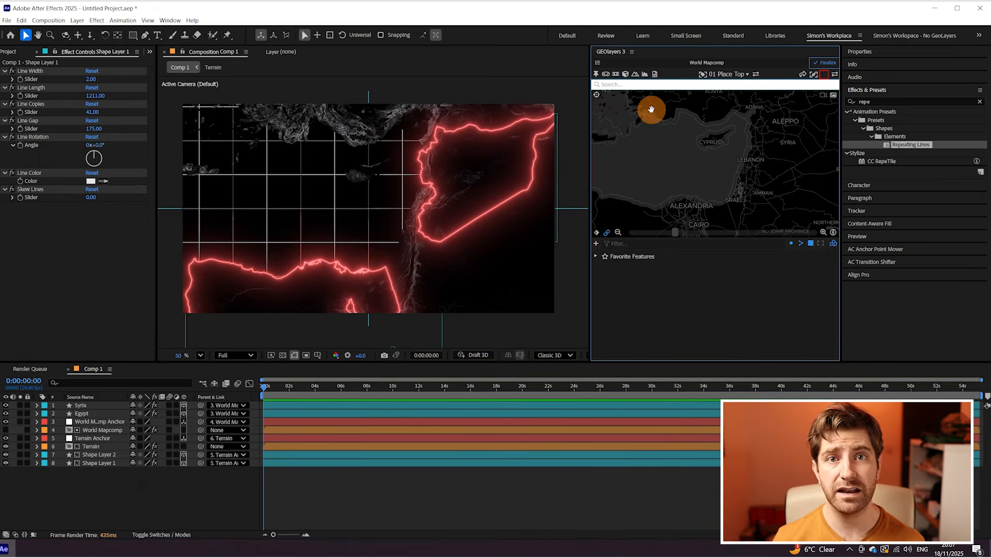
Search GEOlayers for Port Said and draw the governorate of Egypt with a solid red fill style
type("port ")
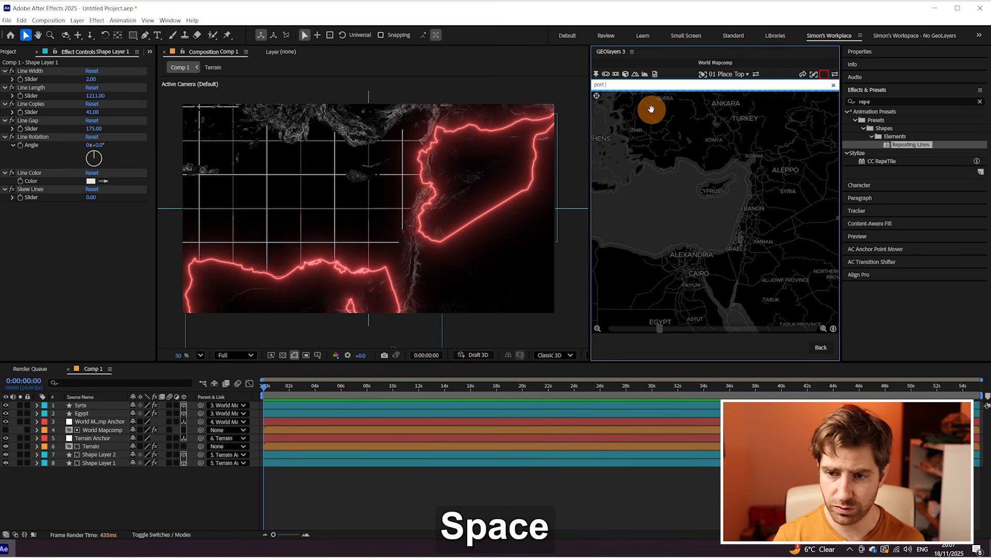
type("said")
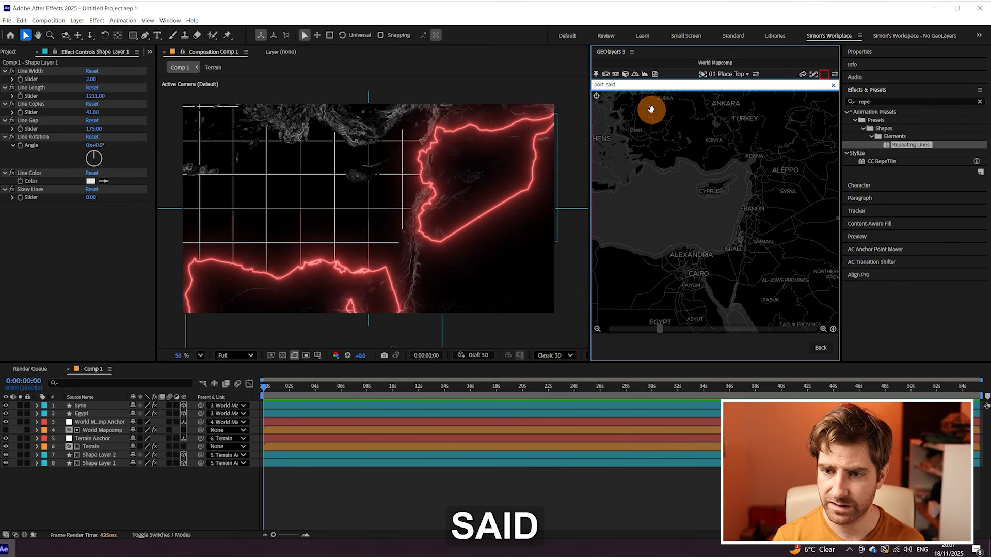
key("Return")
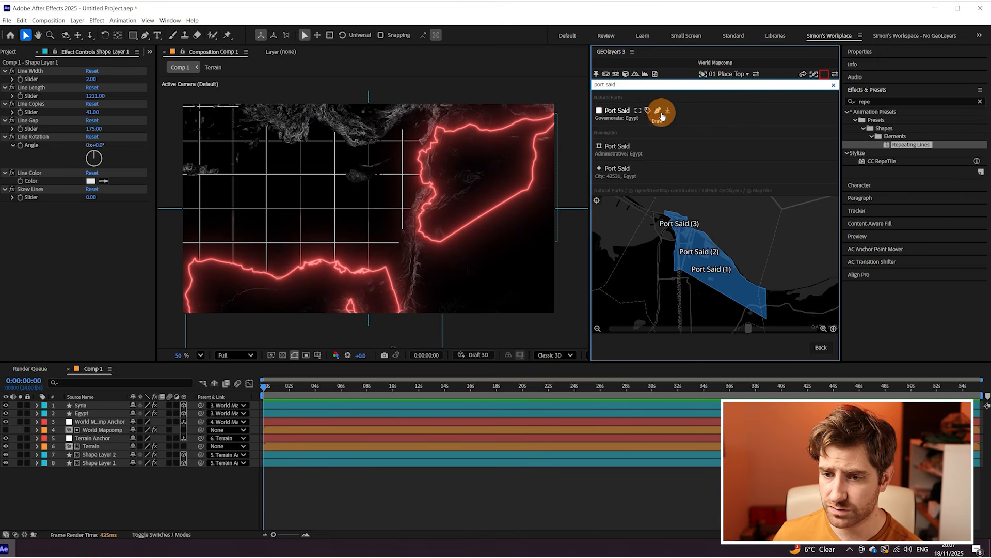
left_click(824, 76)
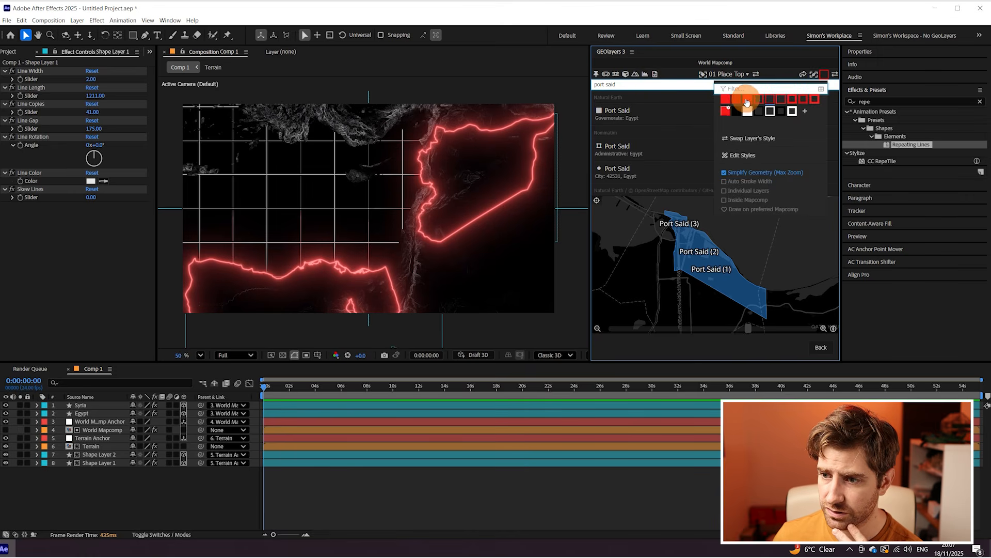
left_click(748, 98)
left_click(659, 117)
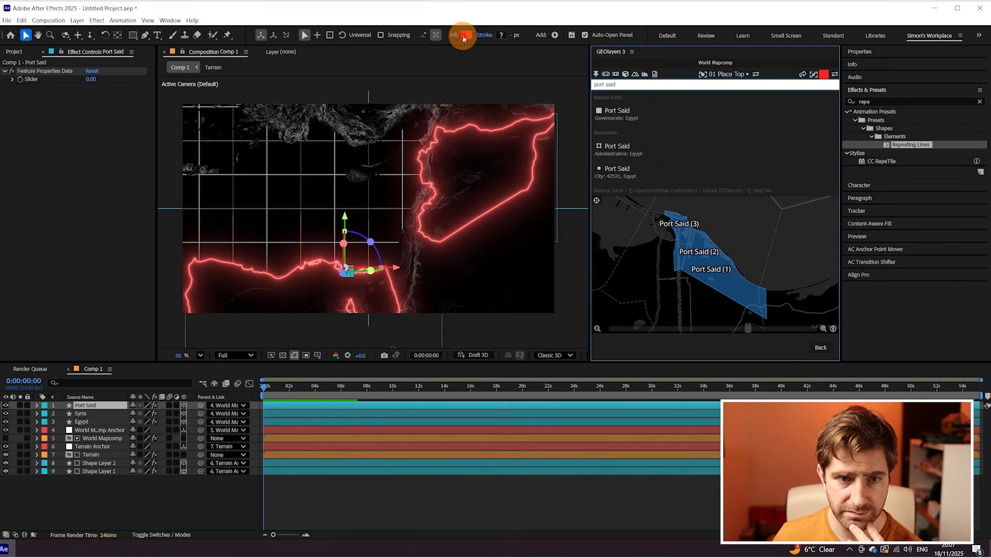
Set the Port Said layer's fill to the copied colour FF4F4F and apply Deep Glow to it
left_click(463, 36)
key("ctrl+v")
left_click(591, 216)
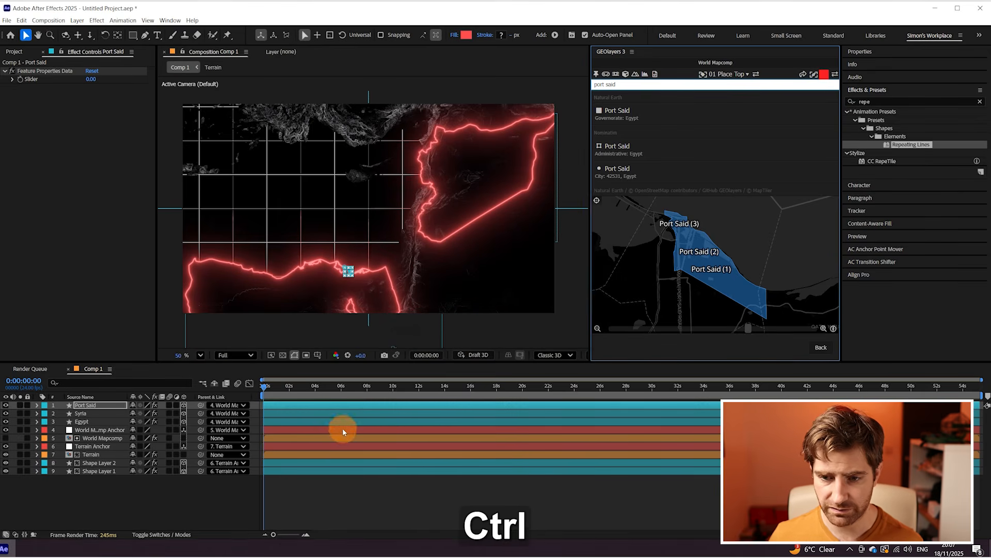
key("ctrl+space")
type("de")
left_click(308, 440)
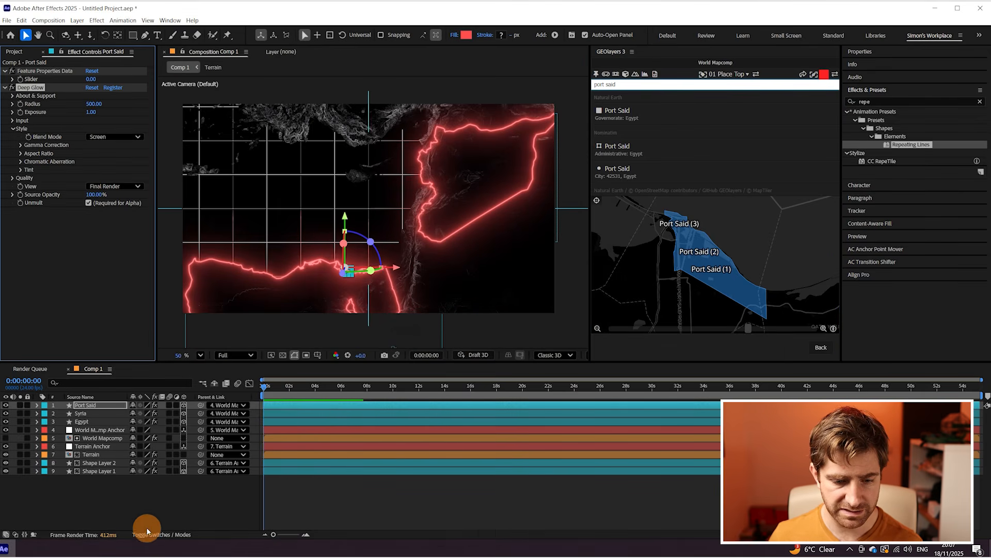
left_click(124, 454)
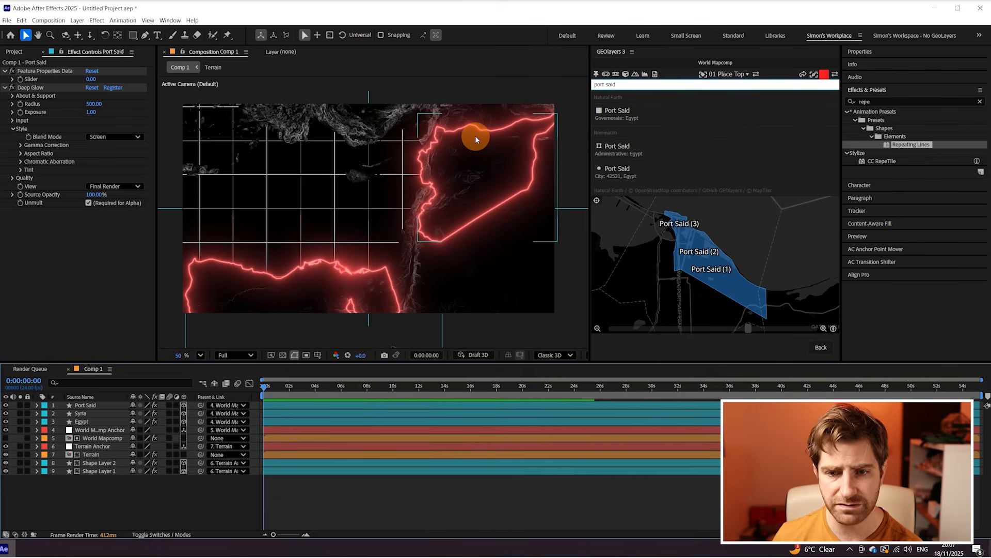
Set the blending mode of the Port Said, Syria and Egypt layers to Overlay
left_click(96, 405)
left_click(90, 420, "shift")
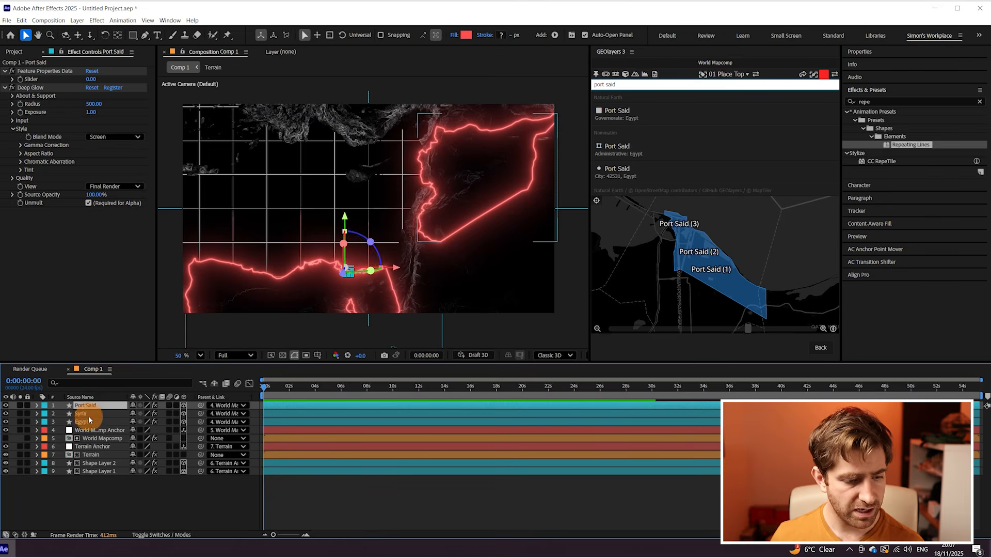
left_click(88, 421, "shift")
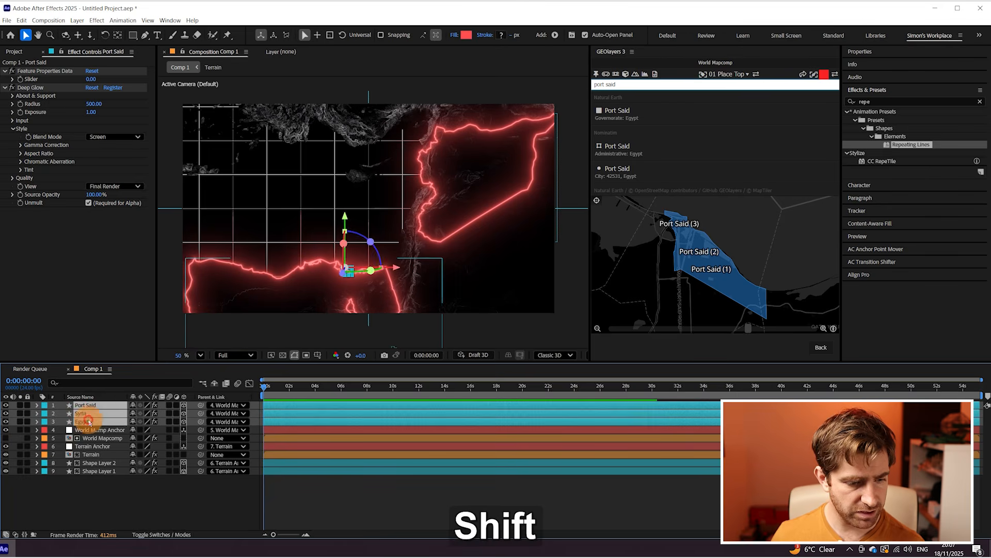
left_click(158, 535)
left_click(144, 405)
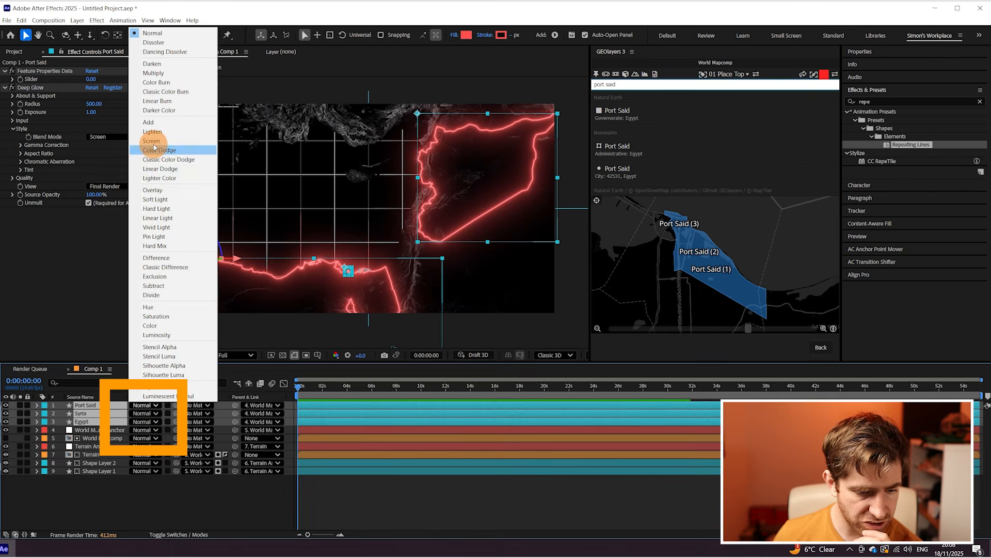
left_click(153, 190)
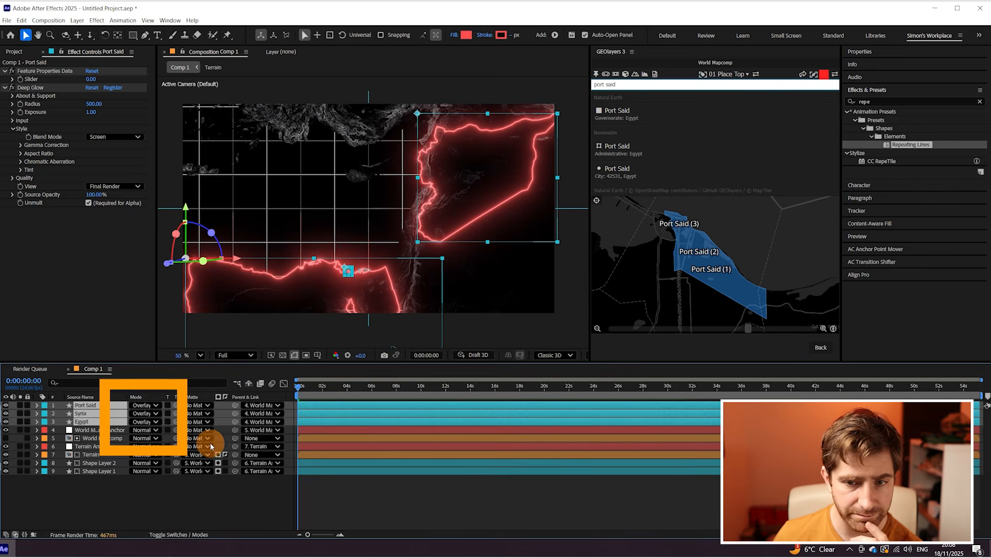
left_click(206, 492)
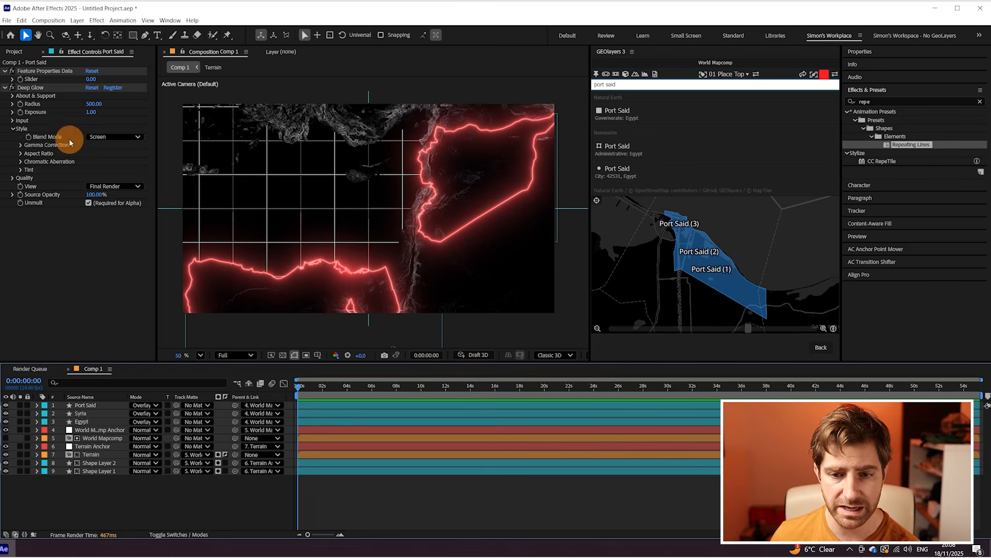
Draw a curved RotoBezier route with the Pen tool from Egypt's coast across the sea to Syria's coast
left_click(145, 34)
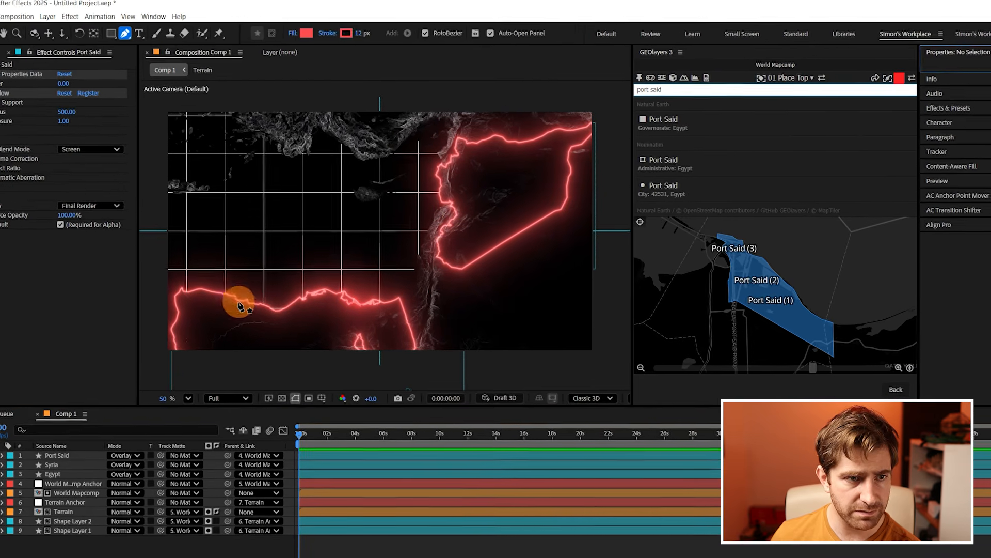
left_click(229, 287)
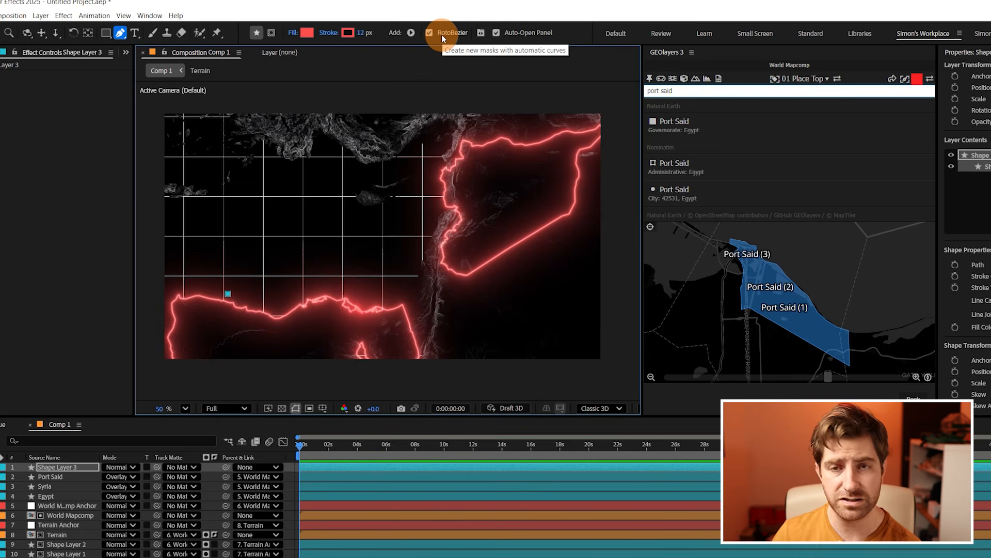
left_click(318, 280)
left_click(392, 287)
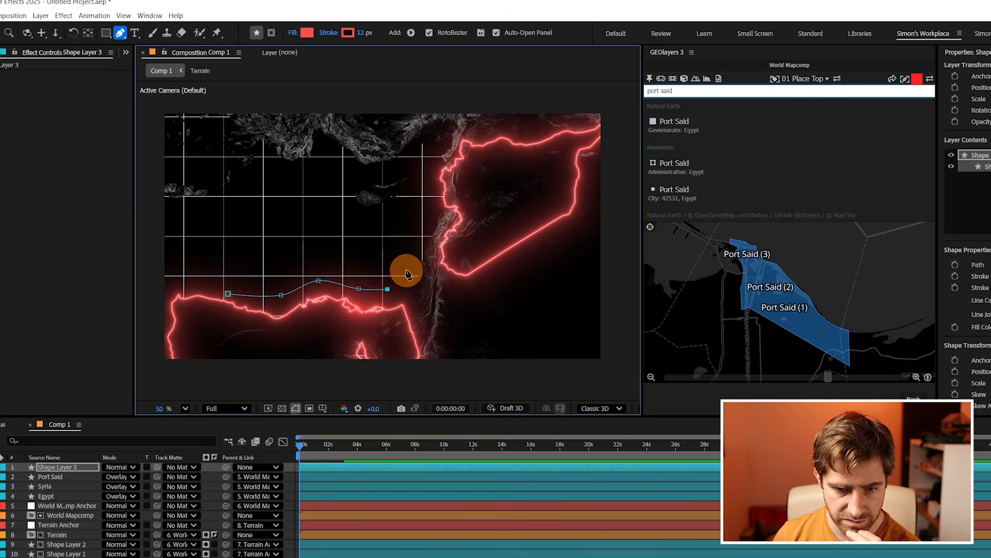
left_click(413, 255)
left_click(428, 206)
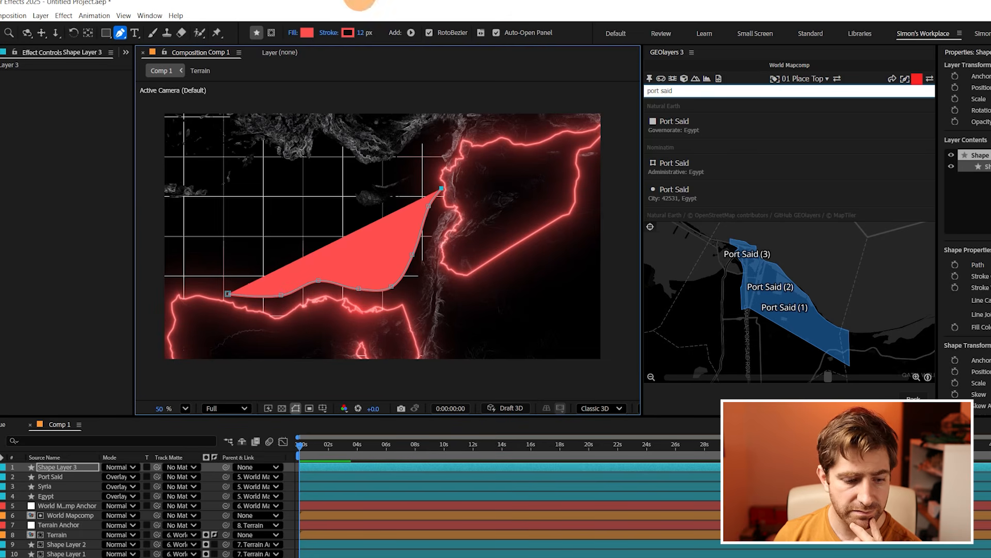
Set the fill of the route shape to None so only its stroke is drawn
left_click(298, 32)
left_click(471, 285)
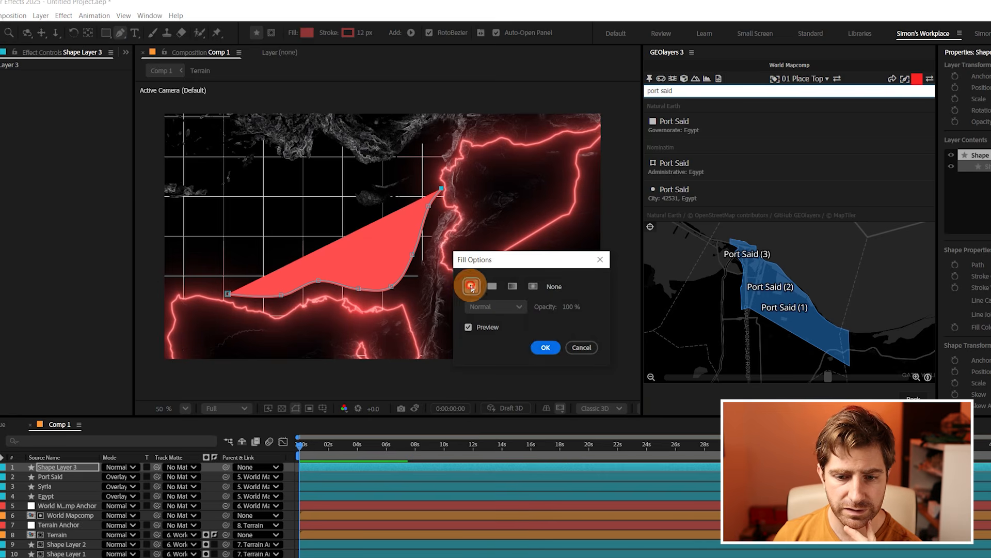
left_click(541, 347)
left_click(328, 51)
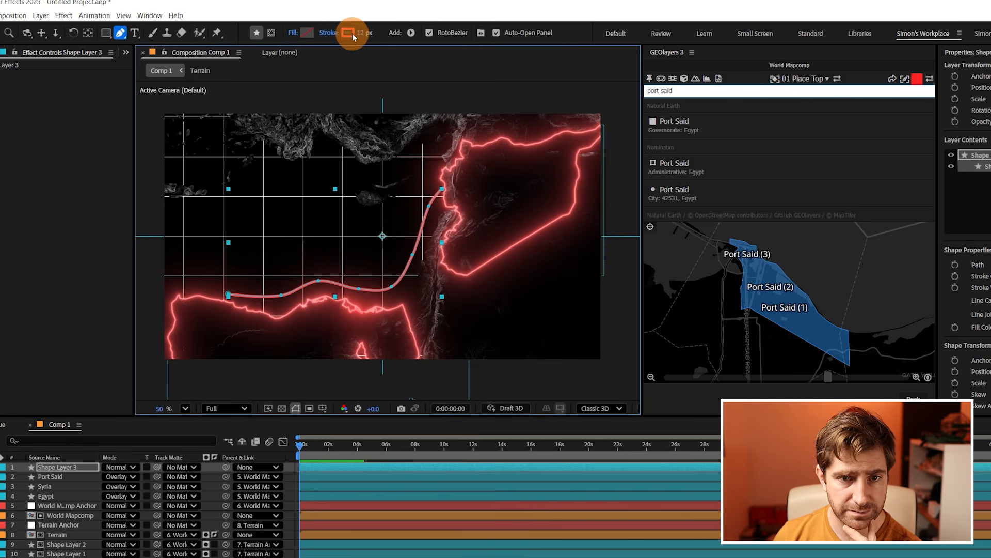
Set the stroke colour of the route line to an off-white, about E4E4E4
left_click(349, 33)
mouse_move(406, 280)
left_mouse_down()
mouse_move(355, 244)
mouse_move(351, 257)
left_mouse_up()
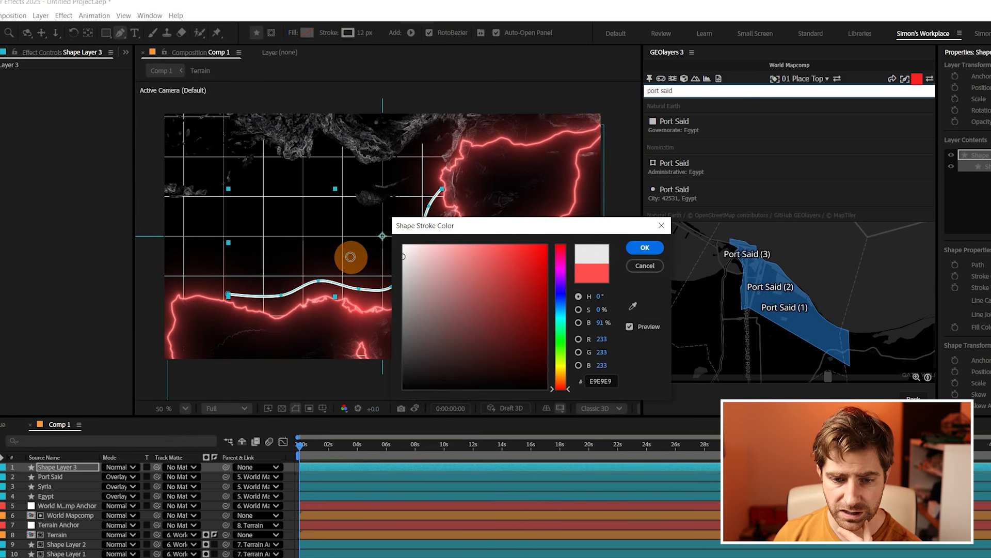
left_click(645, 247)
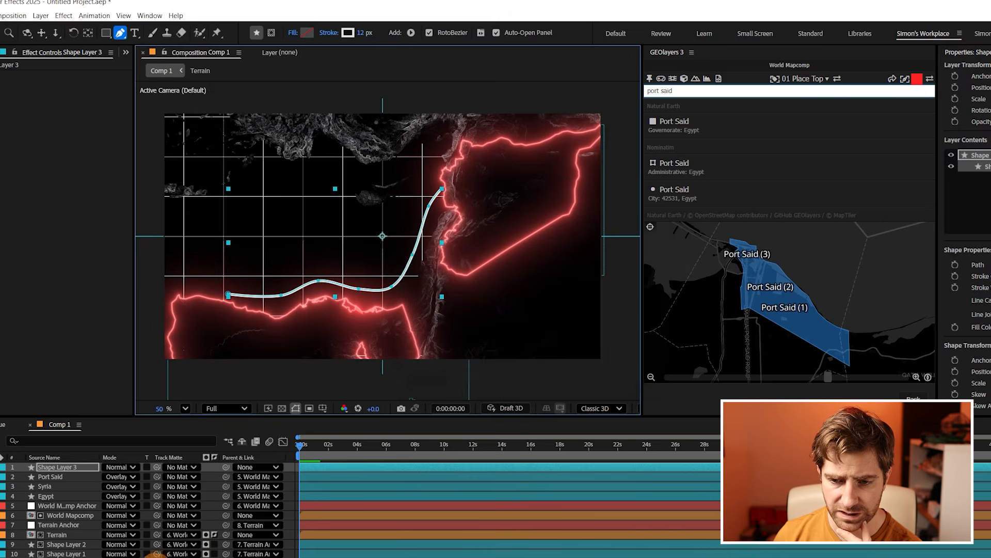
Add dashes to the stroke of the route shape and set the dash length to 55
left_click(221, 540)
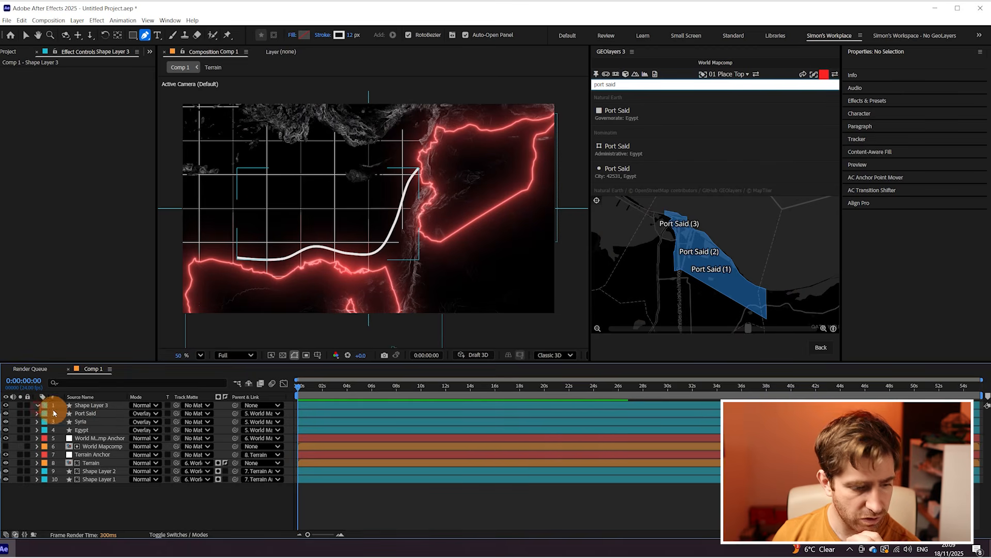
left_click(46, 414)
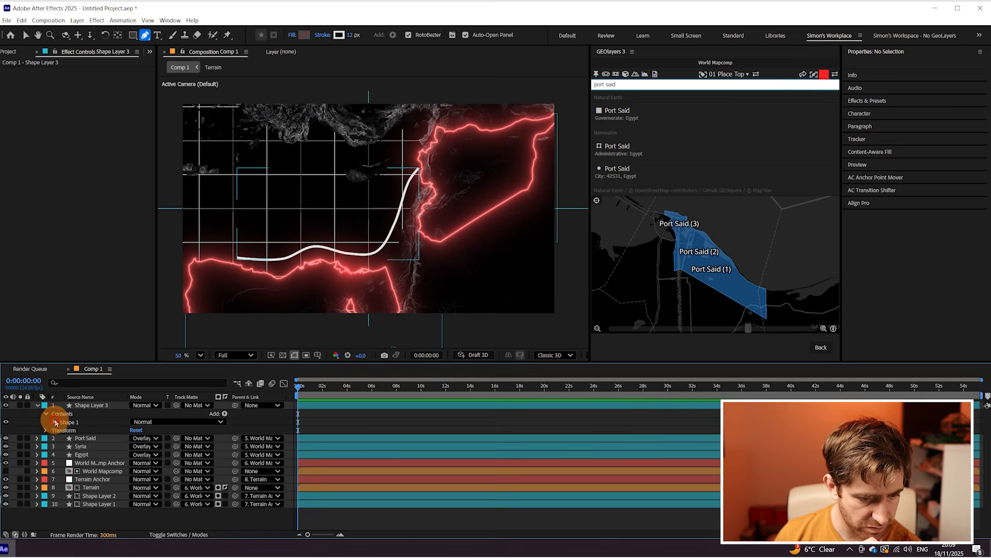
left_click(55, 422)
left_click(63, 420)
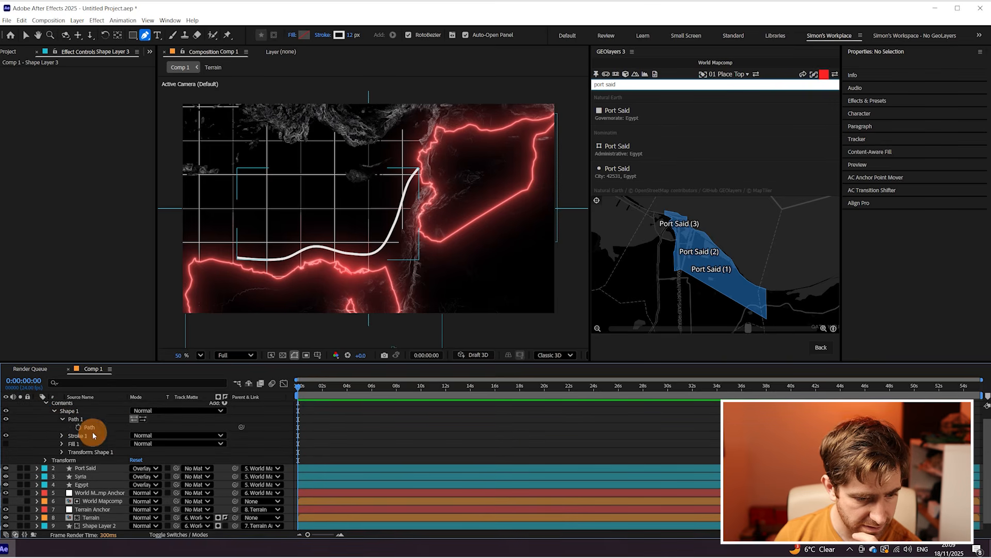
left_click(62, 435)
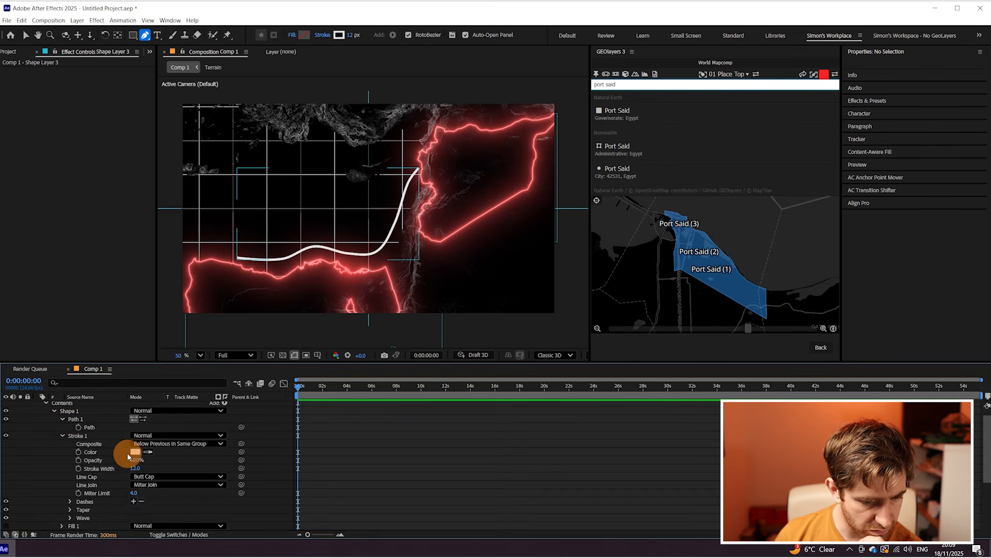
left_click(134, 501)
scroll(131, 497, "down", 2)
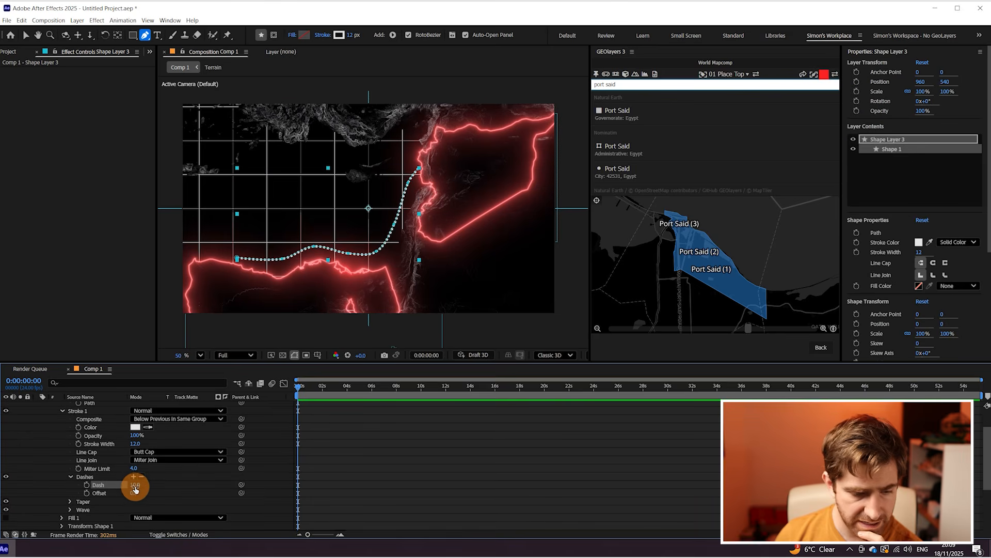
left_click_drag(141, 485, 154, 485)
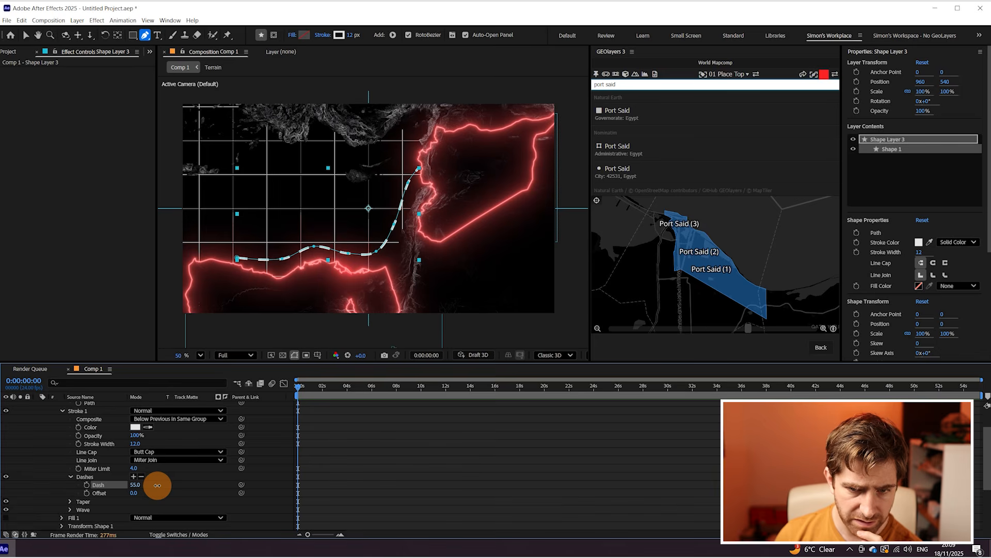
left_click(78, 411)
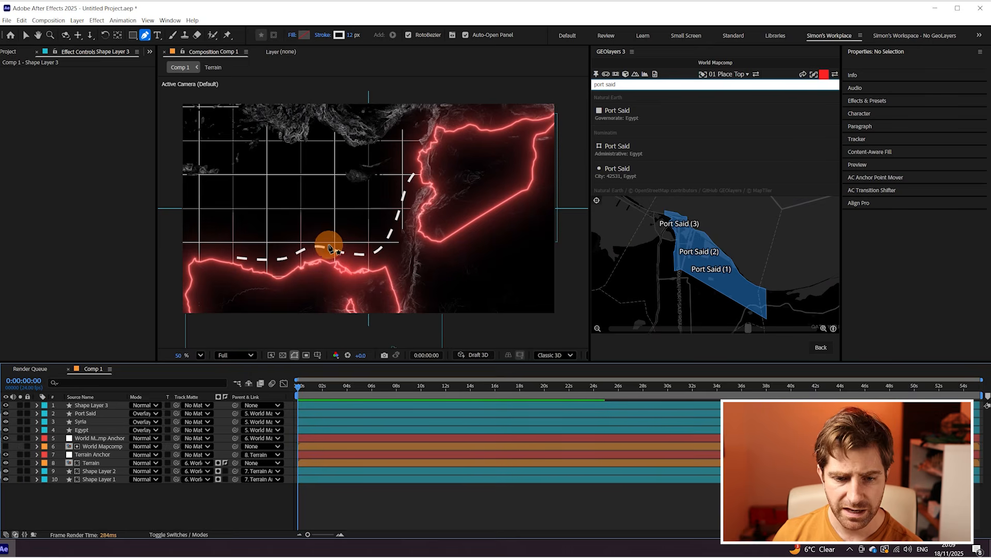
Apply the Roughen Edges effect to the dashed route layer, Shape Layer 3
left_click(99, 407)
key("ctrl+space")
type("roug")
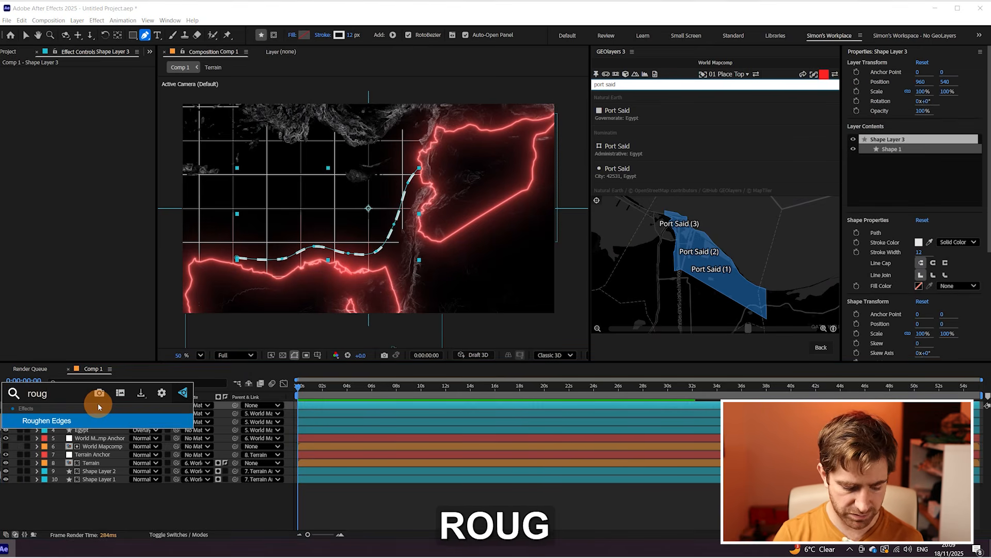
left_click(114, 421)
Set the route's Roughen Edges scale to 67 and its complexity to 7
key("v")
scroll(368, 251, "up", 2)
scroll(384, 234, "up", 1)
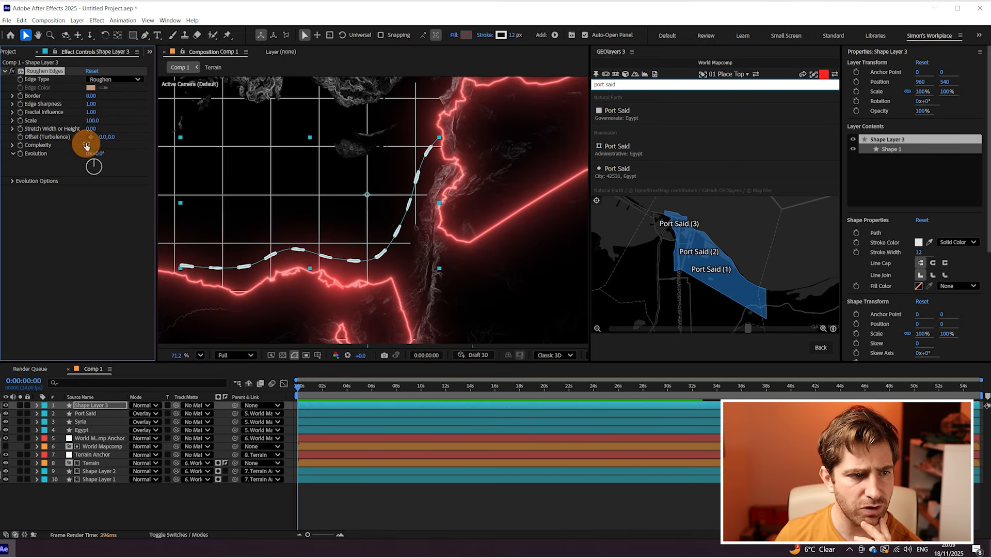
left_click_drag(89, 121, 79, 124)
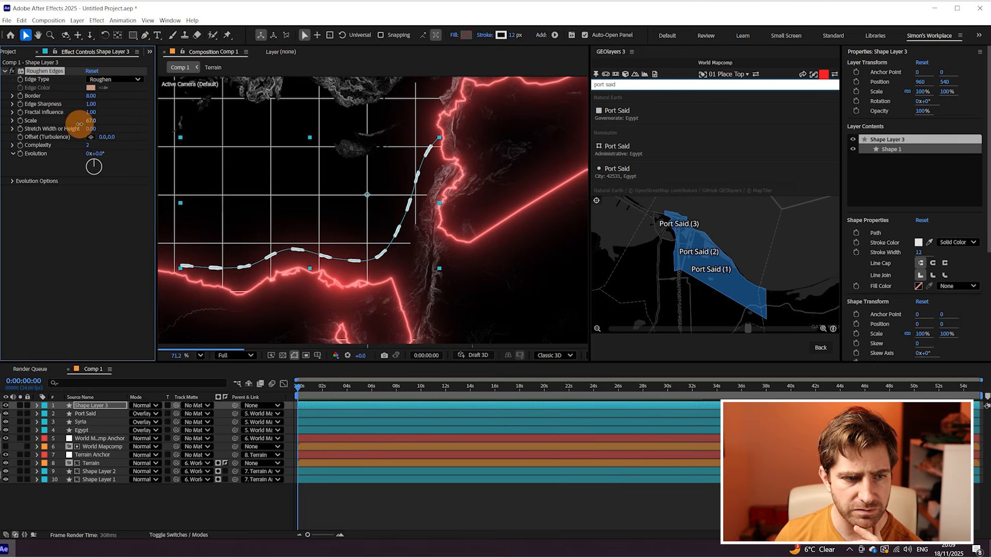
left_click_drag(104, 239, 451, 216)
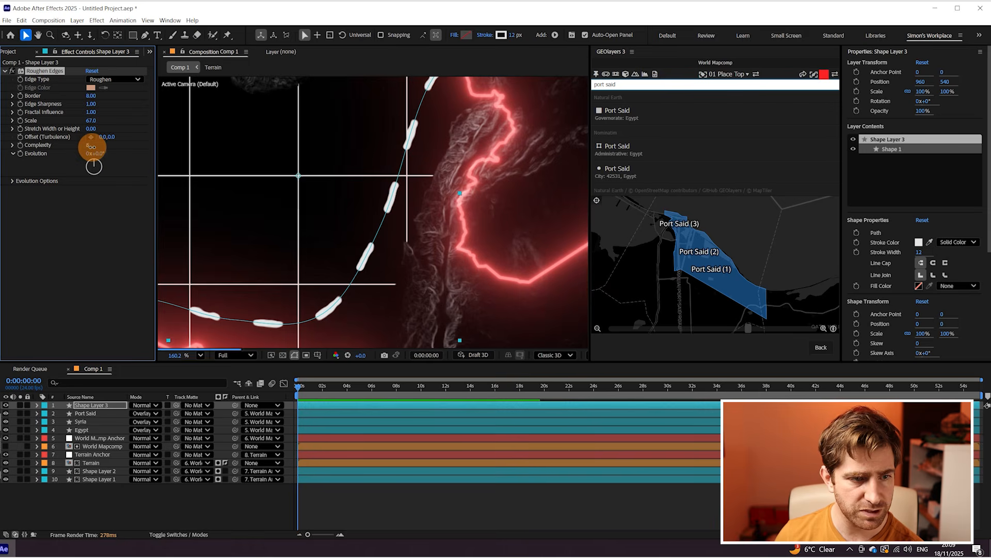
left_click_drag(95, 149, 93, 147)
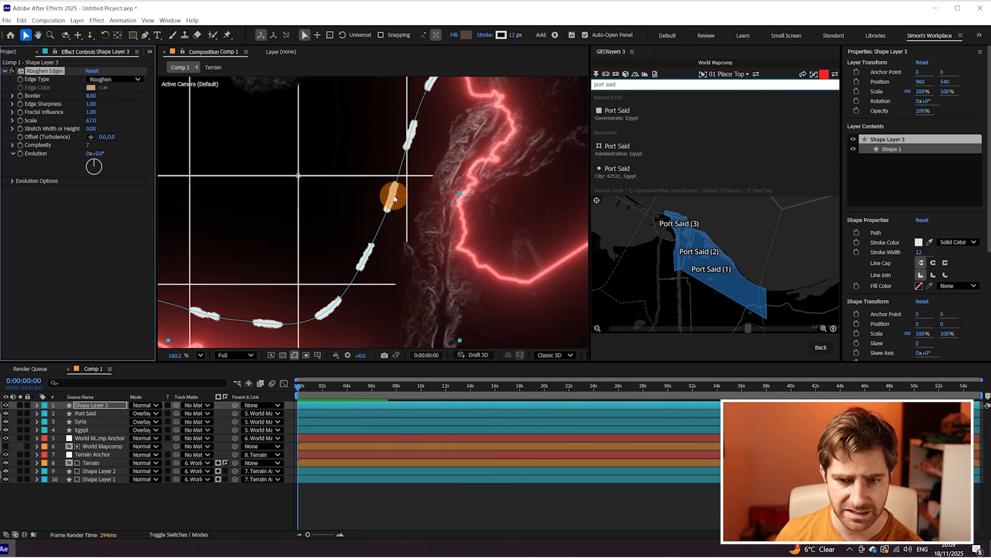
scroll(430, 188, "down", 4)
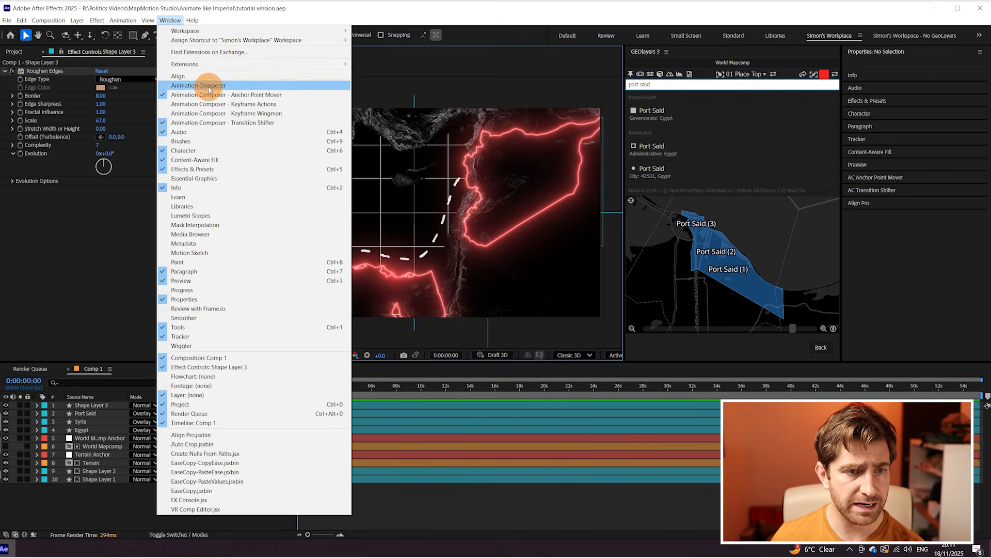
Find the Fast Grunge 1 texture in Animation Composer and add it to the composition above the route layer
left_click(201, 85)
left_click_drag(268, 160, 337, 162)
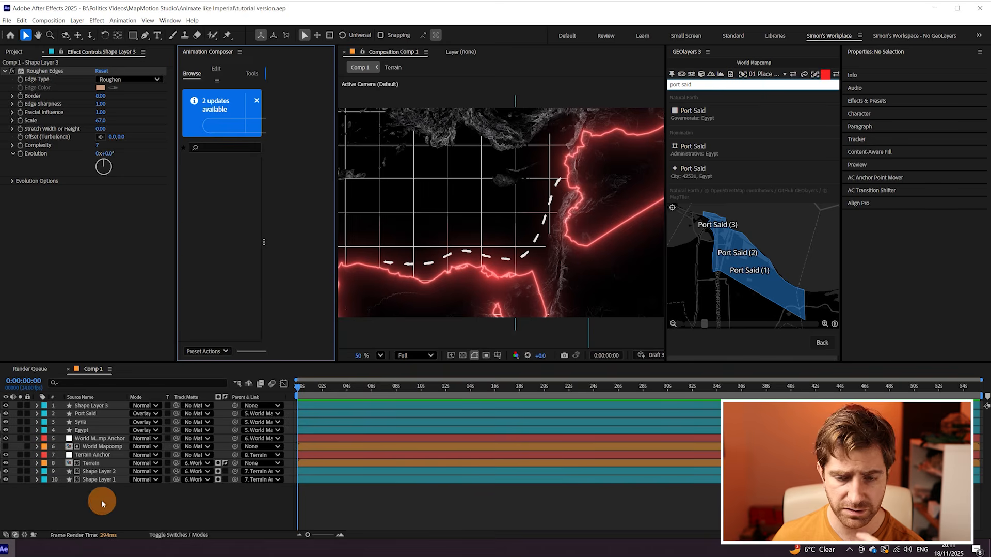
left_click(80, 406)
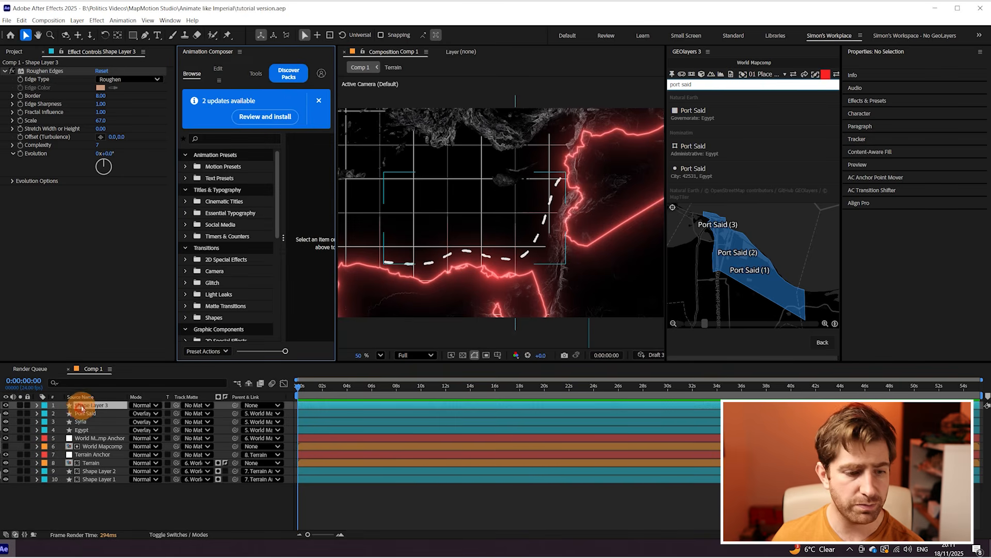
left_click(206, 140)
type("fast grunge")
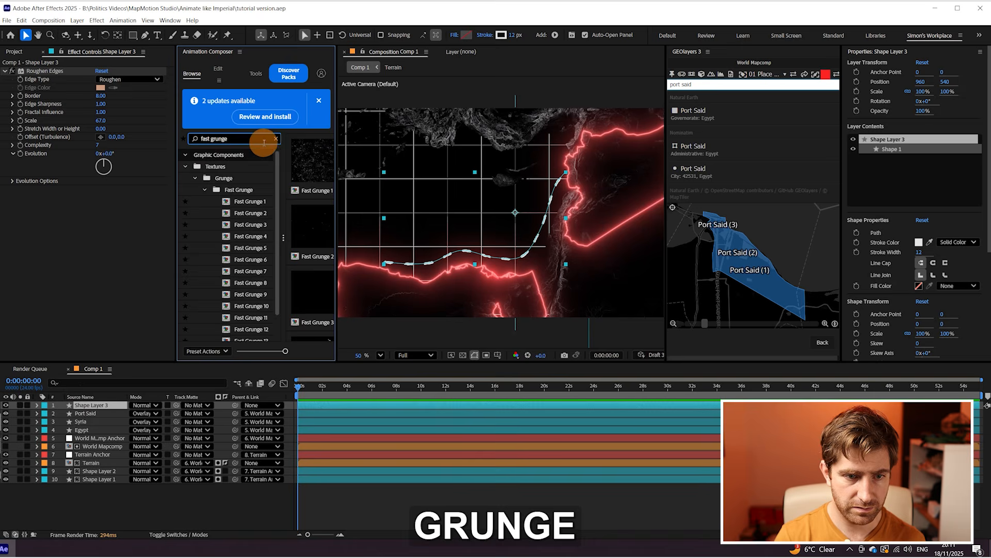
left_click(307, 164)
left_click(312, 353)
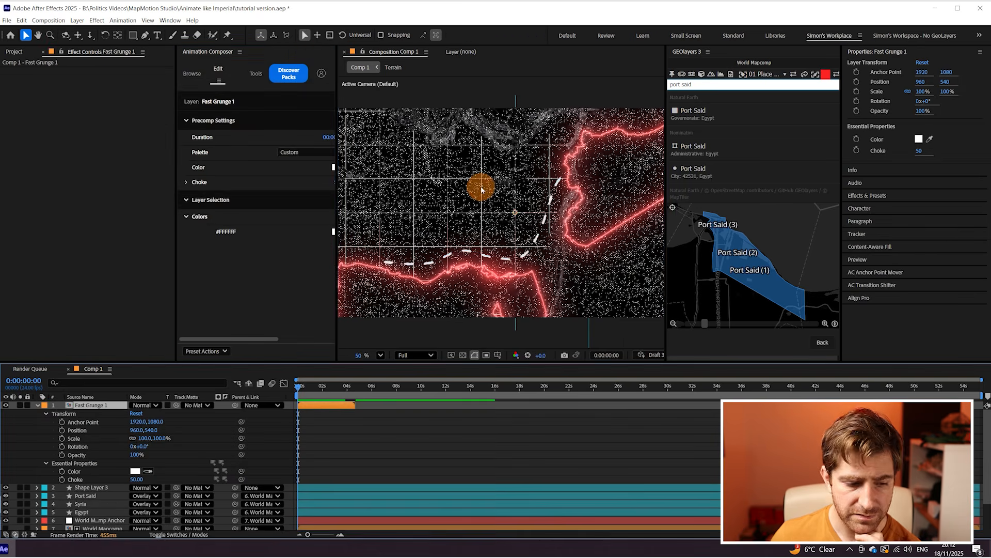
Enable time remapping on the Fast Grunge 1 layer and loop it with the expression loopOut()
scroll(497, 228, "down", 1)
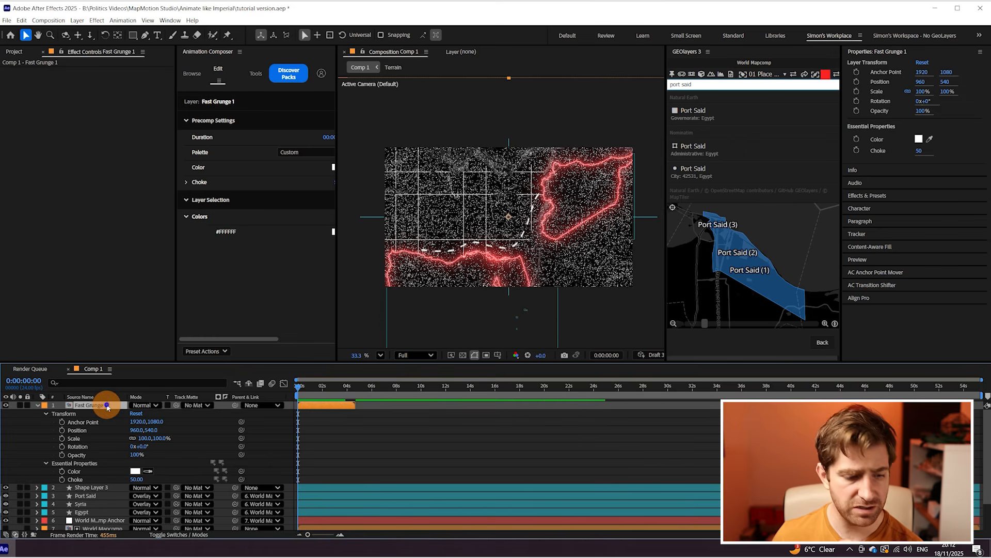
right_click(108, 408)
mouse_move(156, 202)
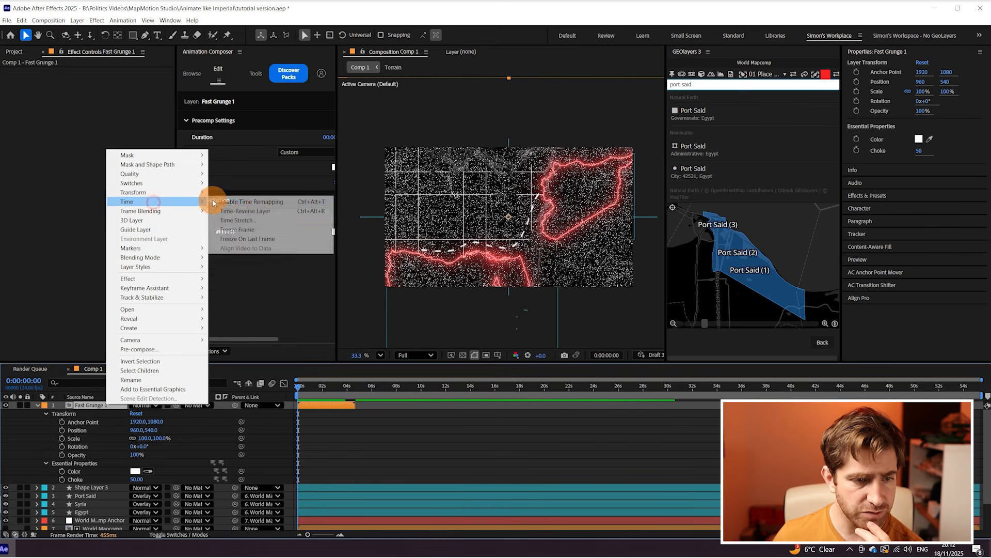
left_click(261, 203)
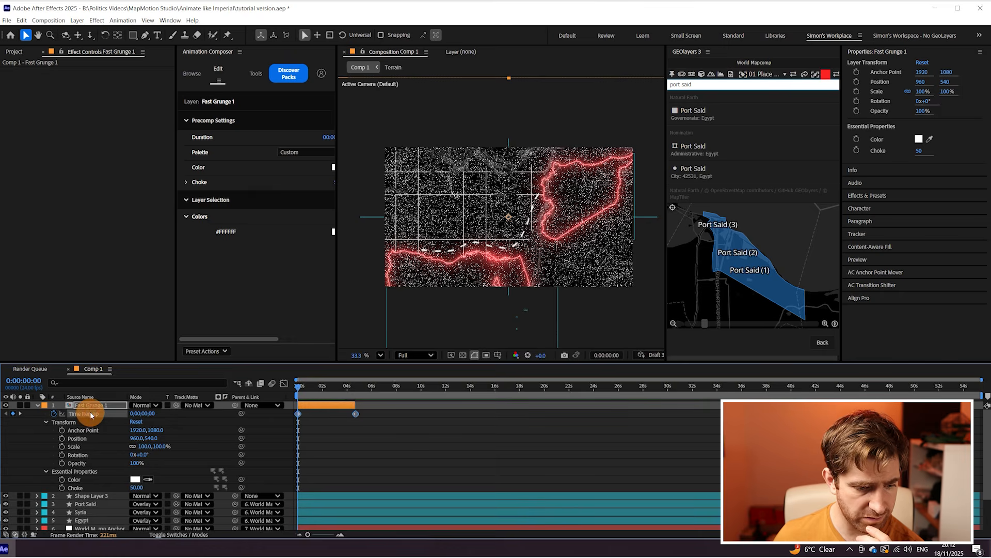
right_click(91, 415)
left_click(124, 372)
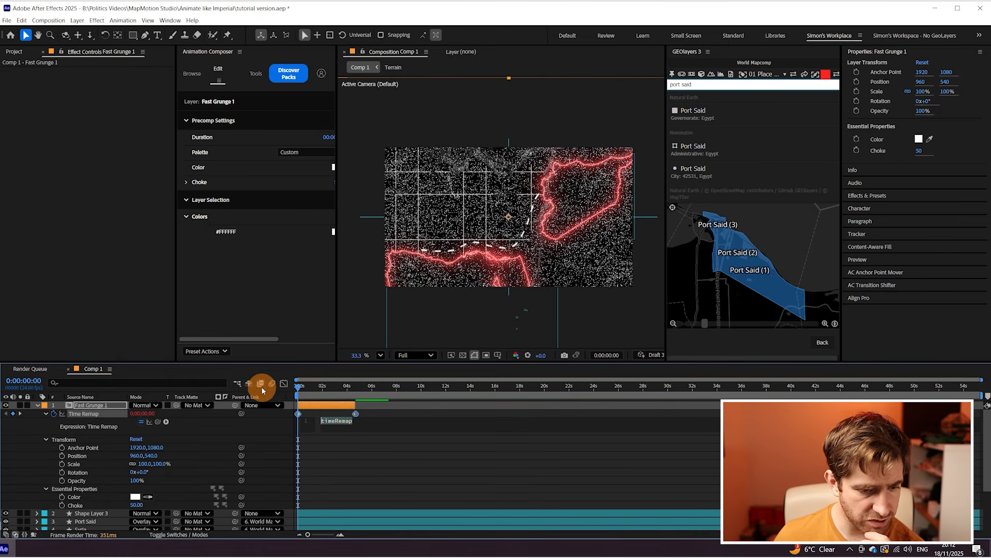
type("loop")
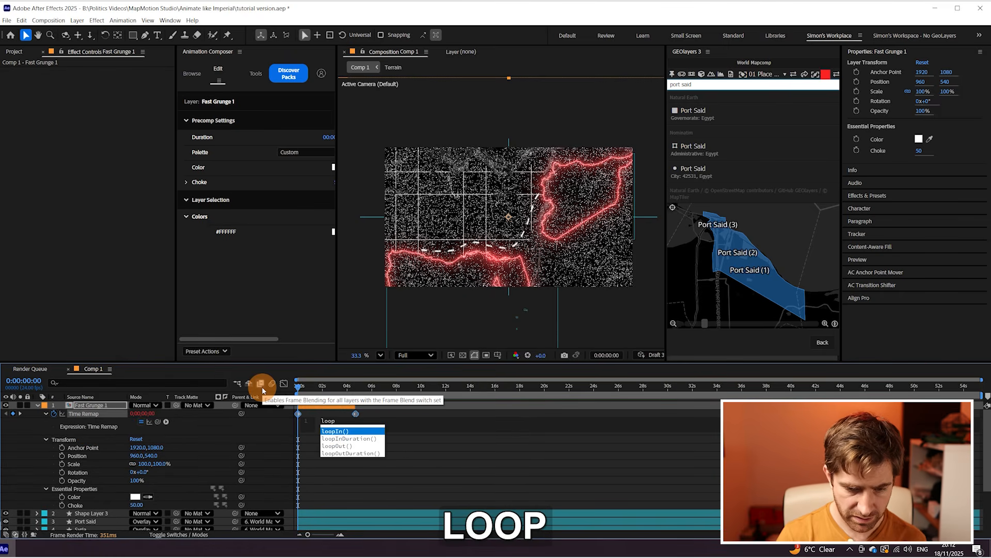
left_click(356, 447)
left_click(456, 101)
Extend the Fast Grunge 1 layer to the end of the composition
scroll(486, 208, "down", 1)
scroll(486, 209, "down", 2)
left_click_drag(340, 401, 981, 405)
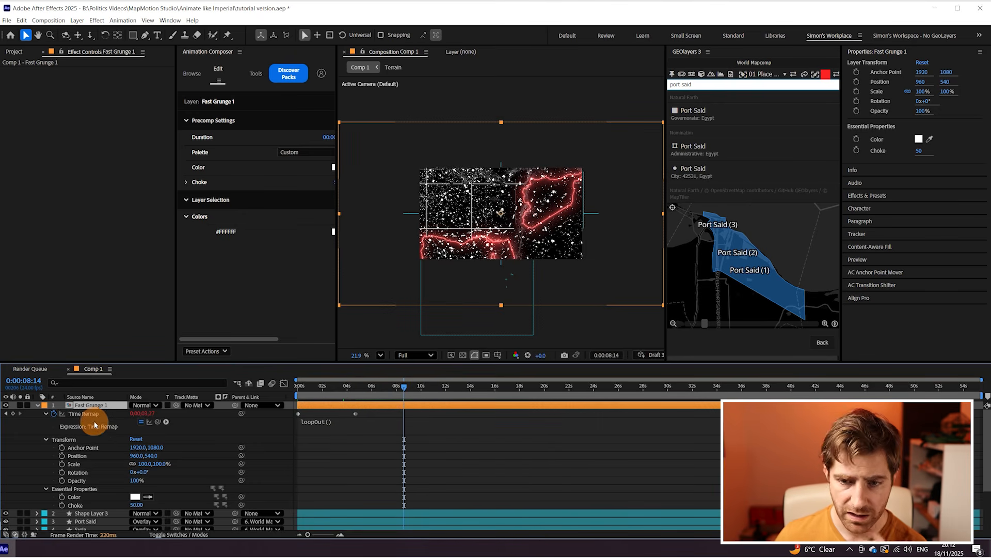
Scale the Fast Grunge 1 layer down to 28% and position it over the dashed route
key("s")
left_click_drag(162, 416, 225, 358)
scroll(565, 206, "up", 3)
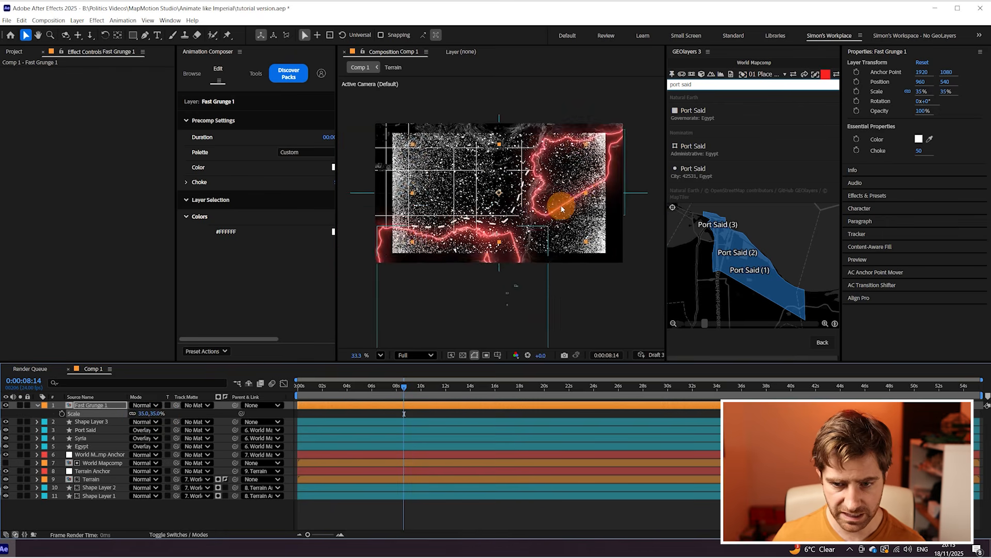
left_click_drag(487, 214, 548, 200)
left_click_drag(482, 231, 441, 227)
left_click_drag(151, 414, 111, 404)
Use Fast Grunge 1 as an inverted track matte for the route layer, Shape Layer 3
left_click(99, 421)
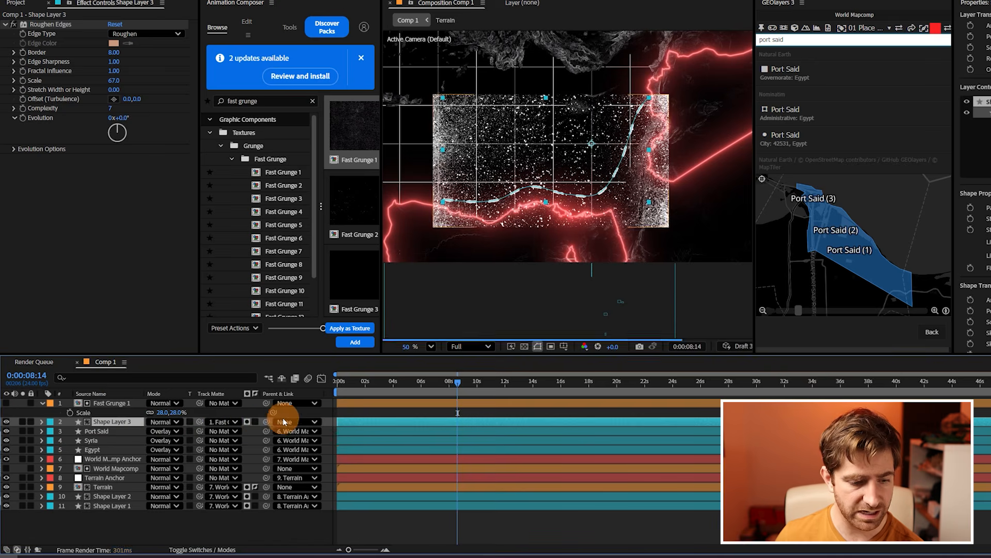
left_click(254, 422)
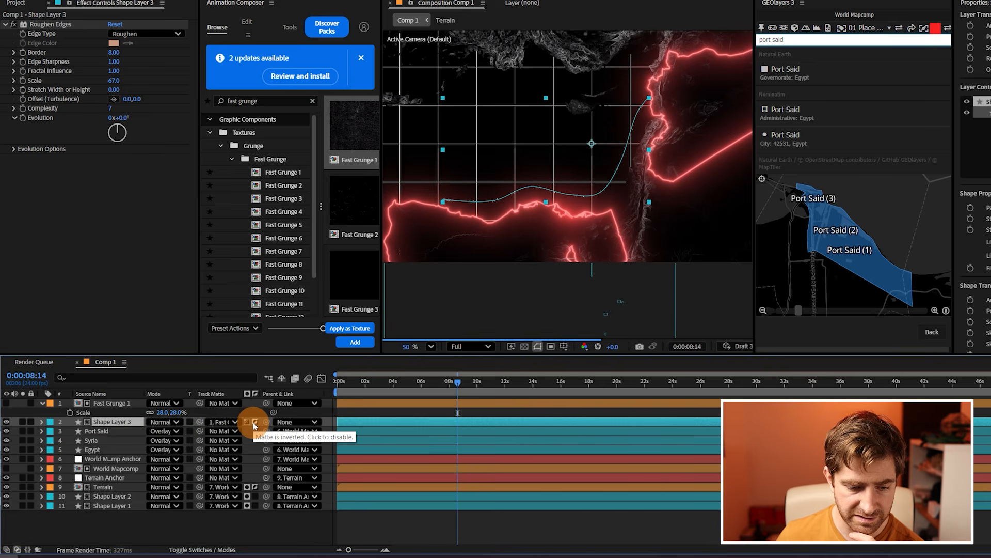
scroll(632, 173, "up", 8)
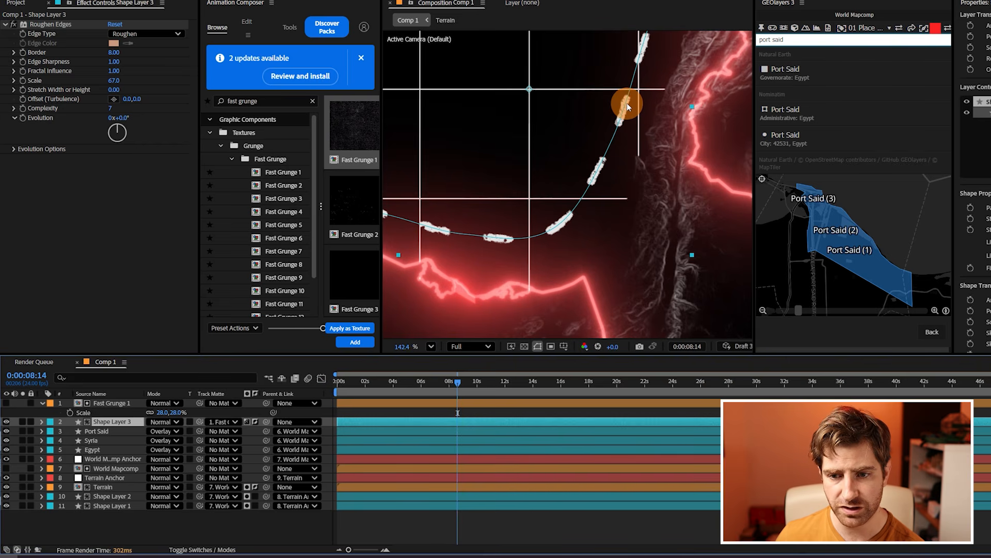
left_click(149, 512)
Make the Fast Grunge 1 and Shape Layer 3 layers 3D and parent both to Terrain Anchor
left_click(217, 549)
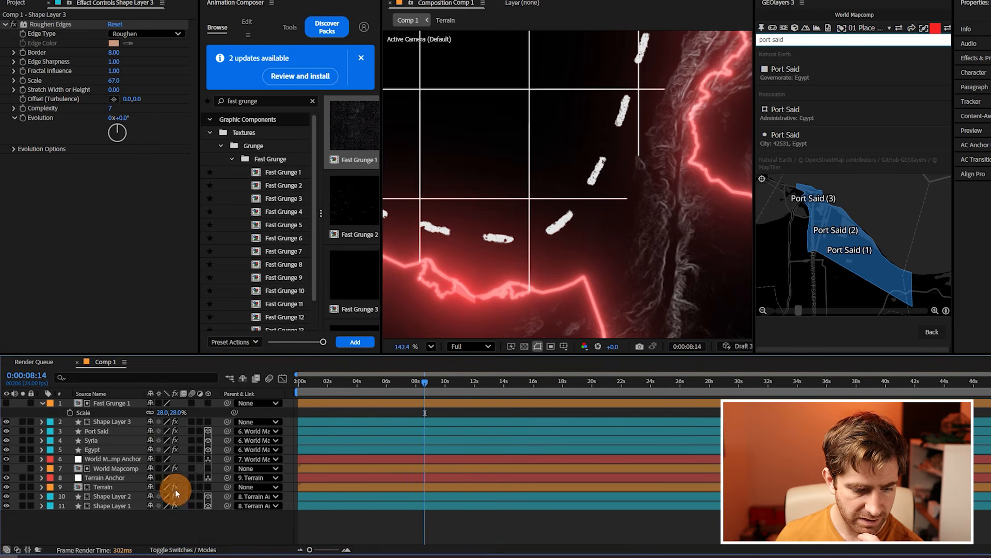
left_click(116, 422)
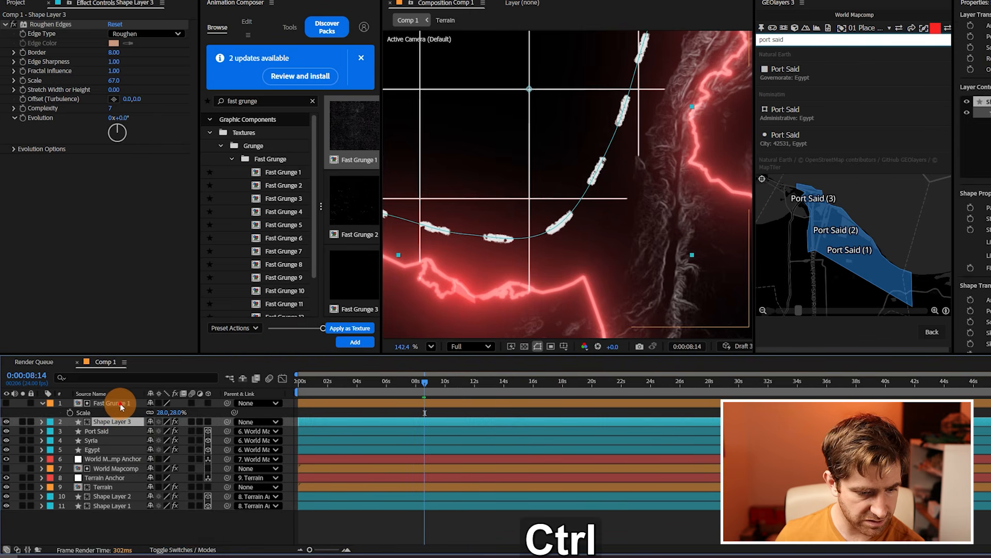
left_click(120, 403, "ctrl")
left_click(209, 402)
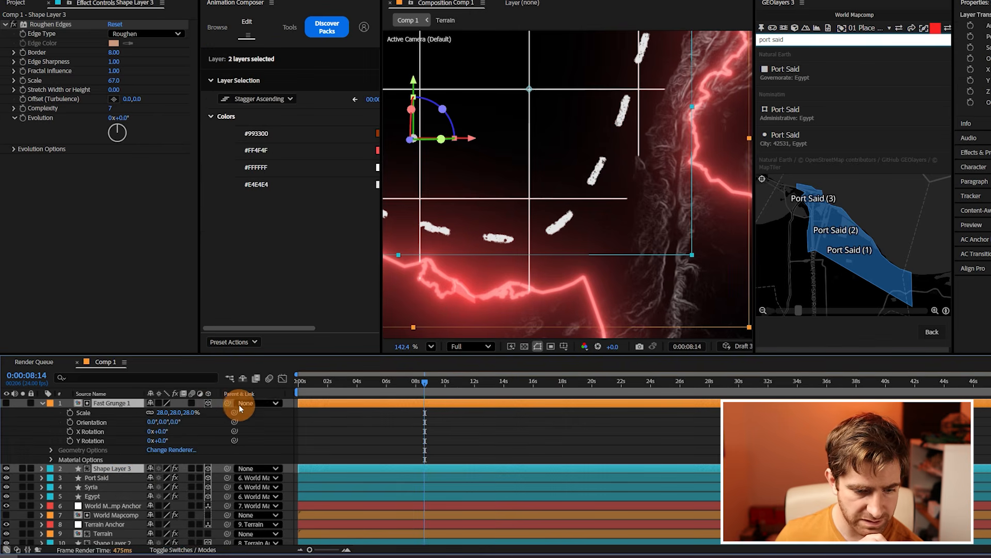
left_click_drag(113, 519, 113, 522)
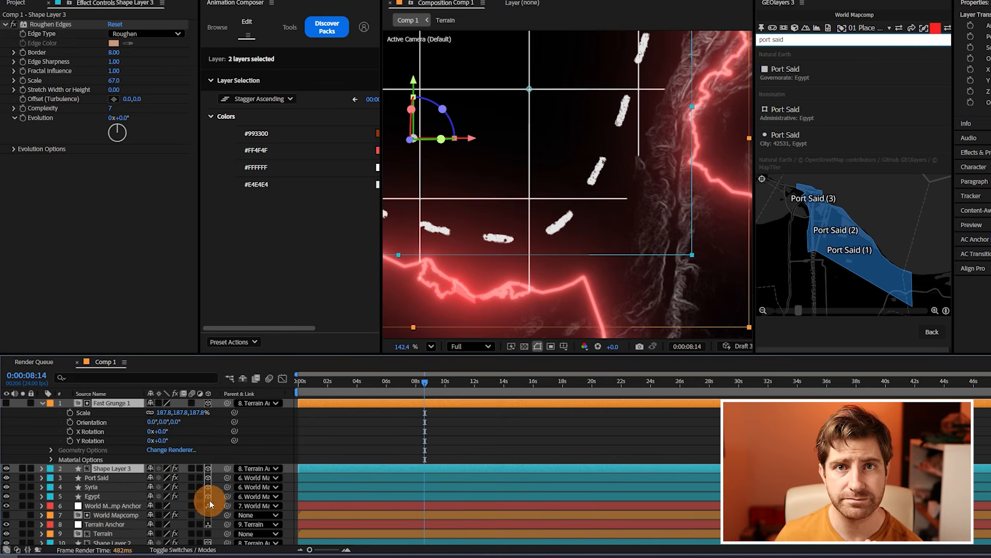
Rename Shape Layer 3 as Dashed line and move the current time back to the start of the composition
left_click(107, 468)
key("Return")
type("Dashed line")
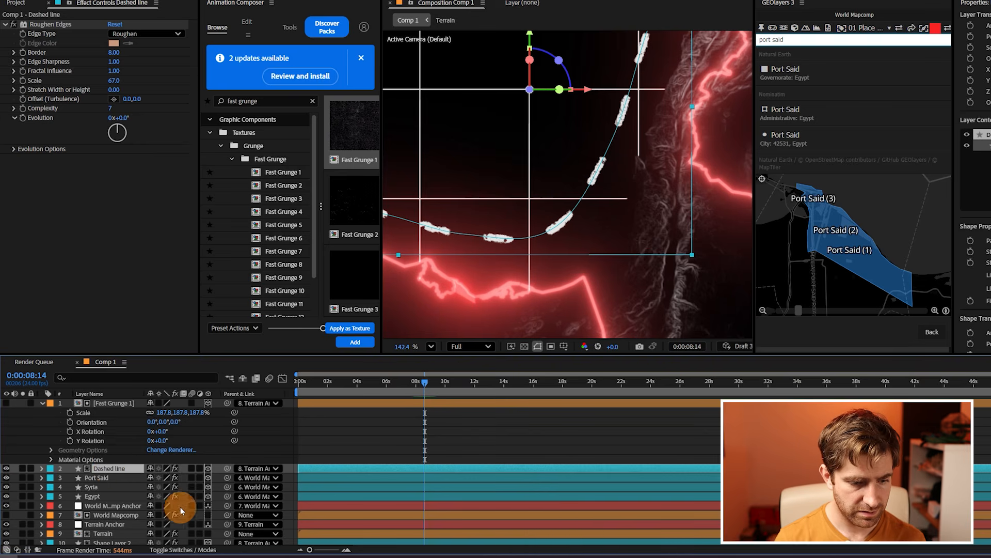
left_click_drag(383, 386, 297, 380)
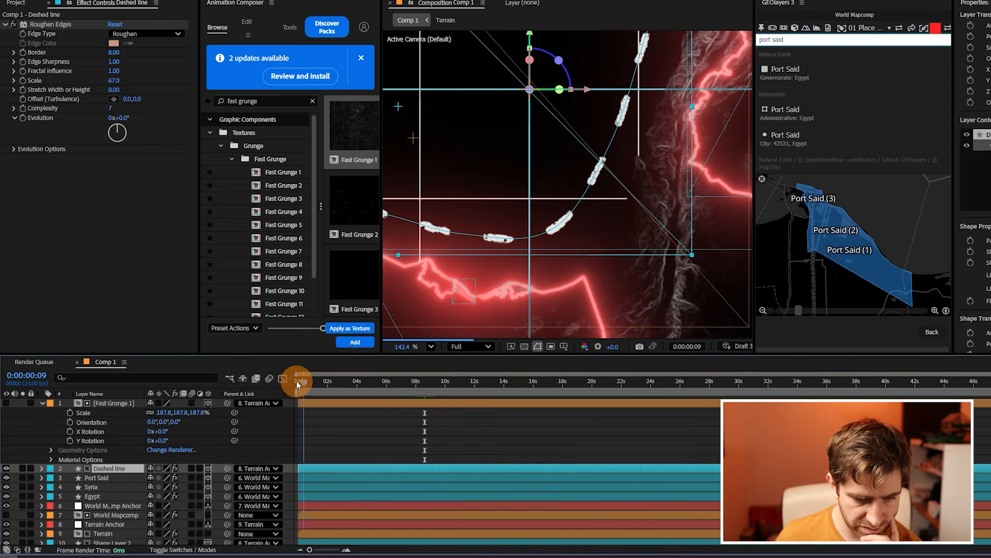
Add Trim Paths to the contents of the Dashed line layer and show its properties
left_click(42, 470)
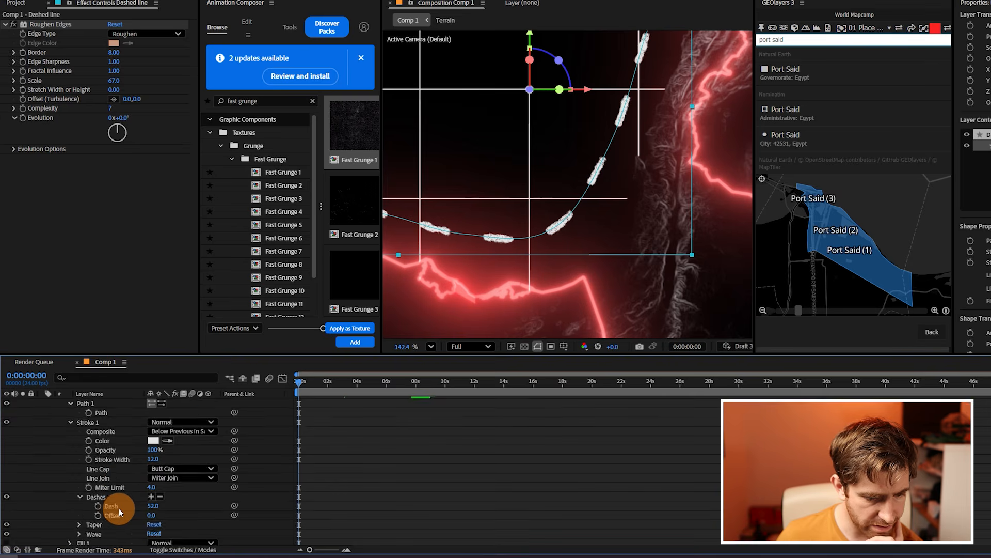
left_click(215, 414)
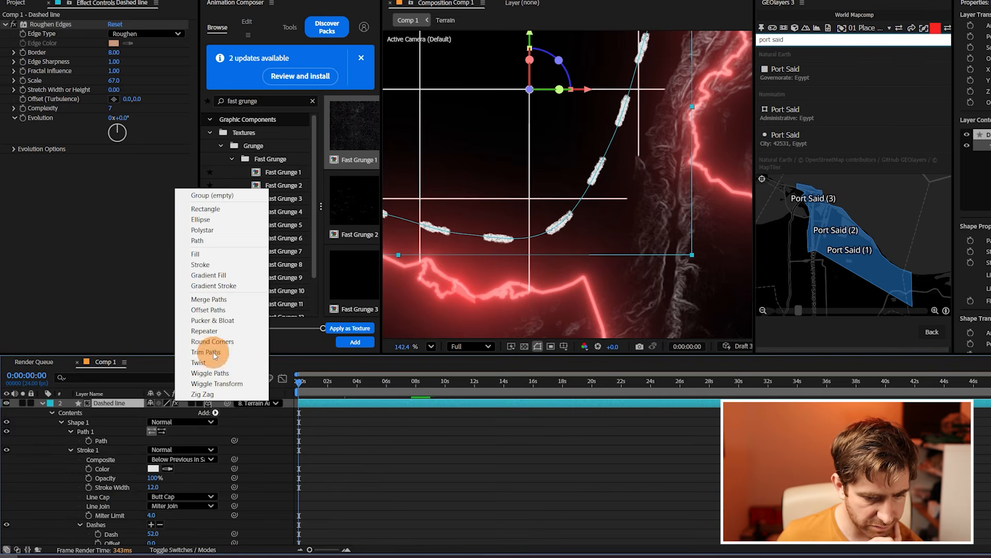
left_click(204, 352)
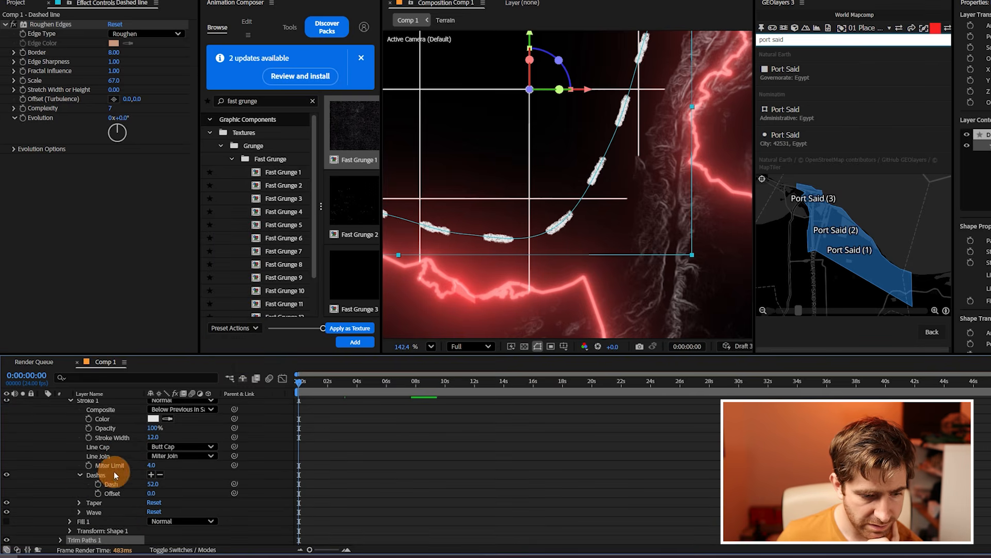
left_click(60, 540)
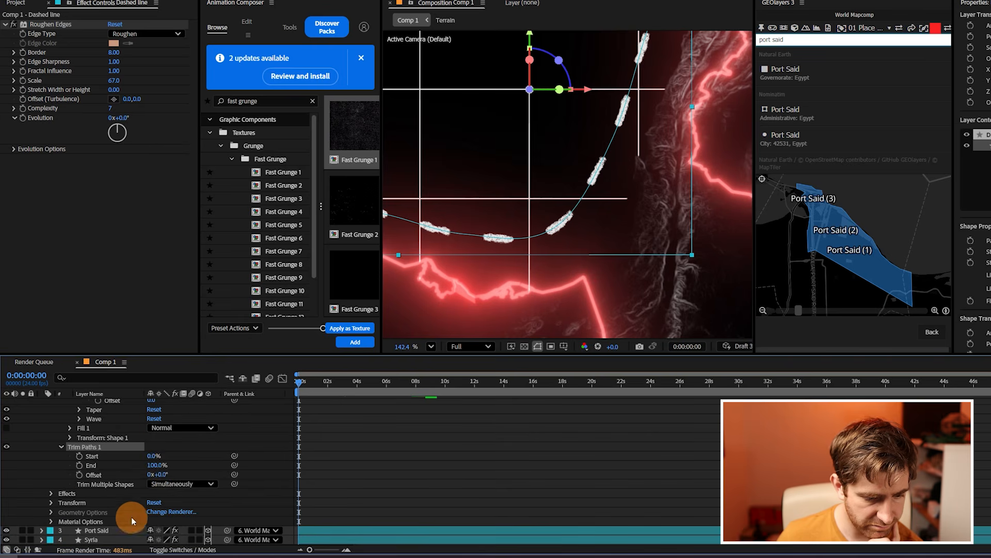
Keyframe the Dashed line's Trim Paths End from 0% at the composition start to 100% at 0:00:05:21
left_click_drag(159, 465, 6, 465)
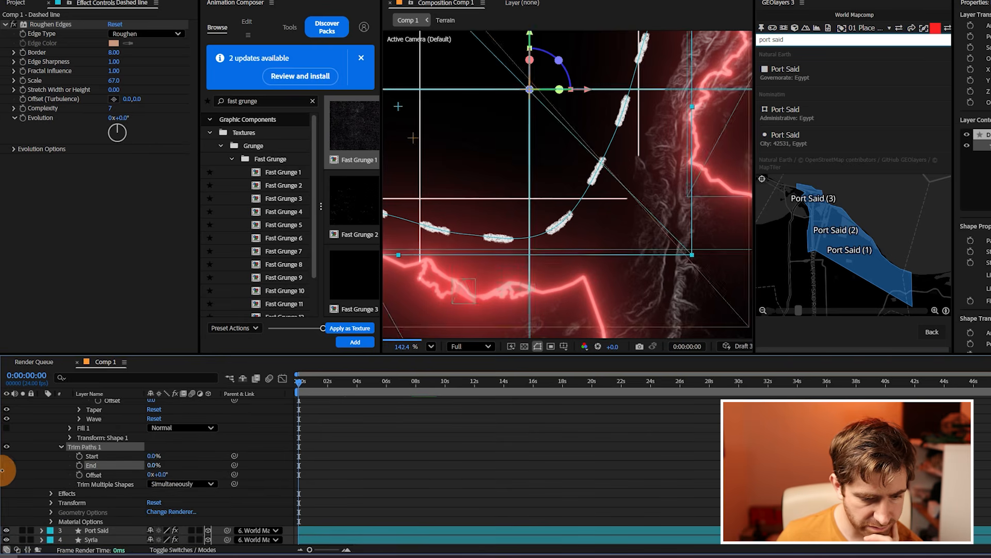
left_click(79, 465)
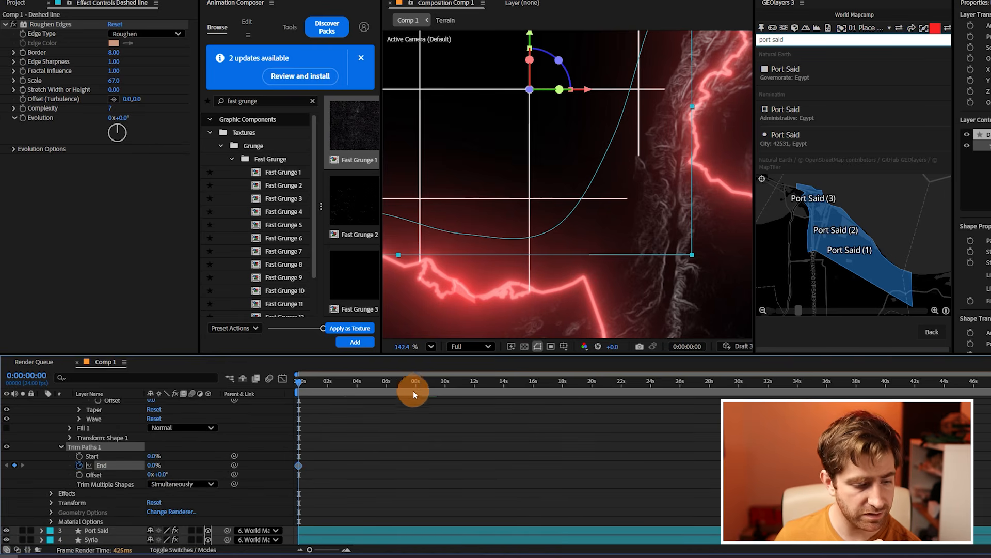
left_click(384, 384)
left_click_drag(154, 468, 293, 471)
left_click(370, 460)
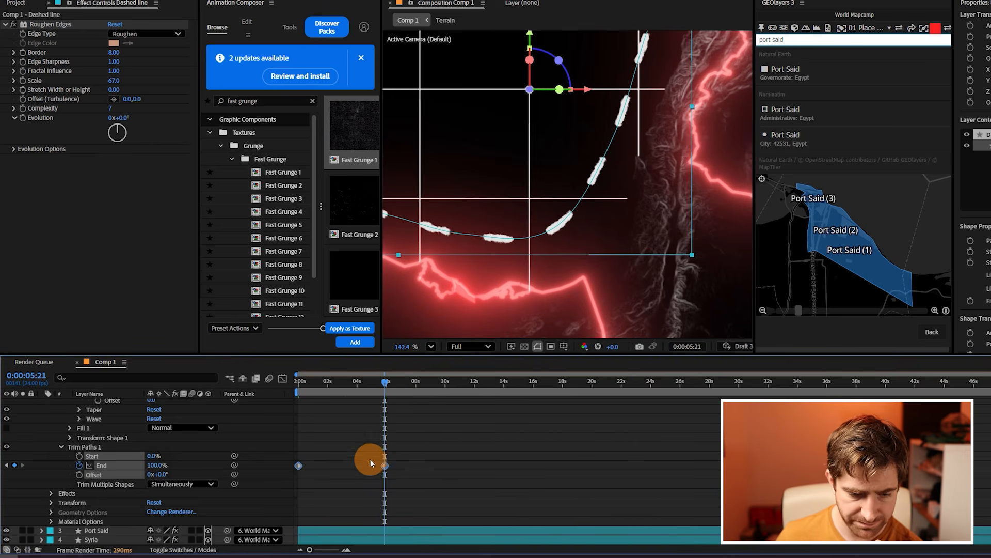
Apply Easy Ease to the End keyframes and check the value curve and the partly drawn line at 0:00:02:17
right_click(385, 465)
mouse_move(431, 457)
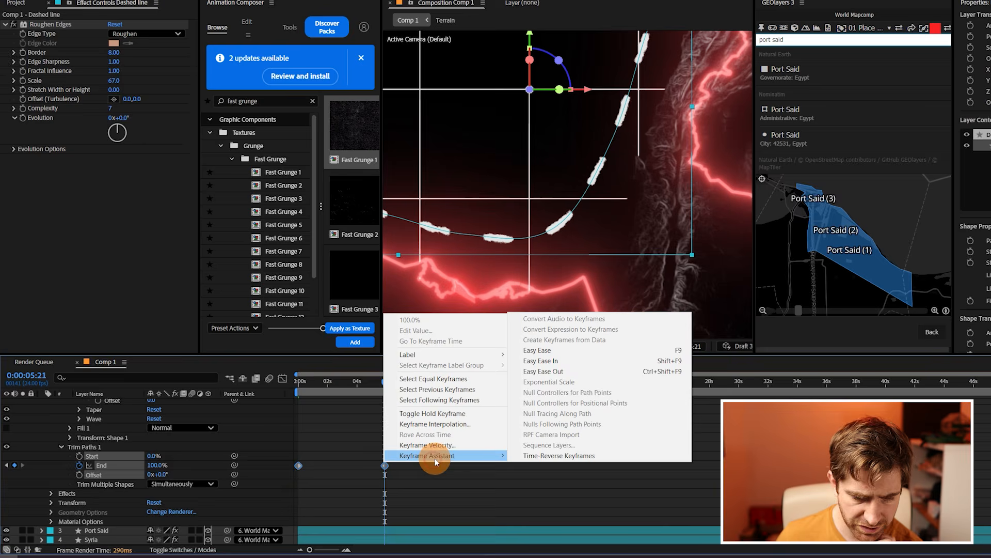
left_click(563, 355)
left_click(282, 379)
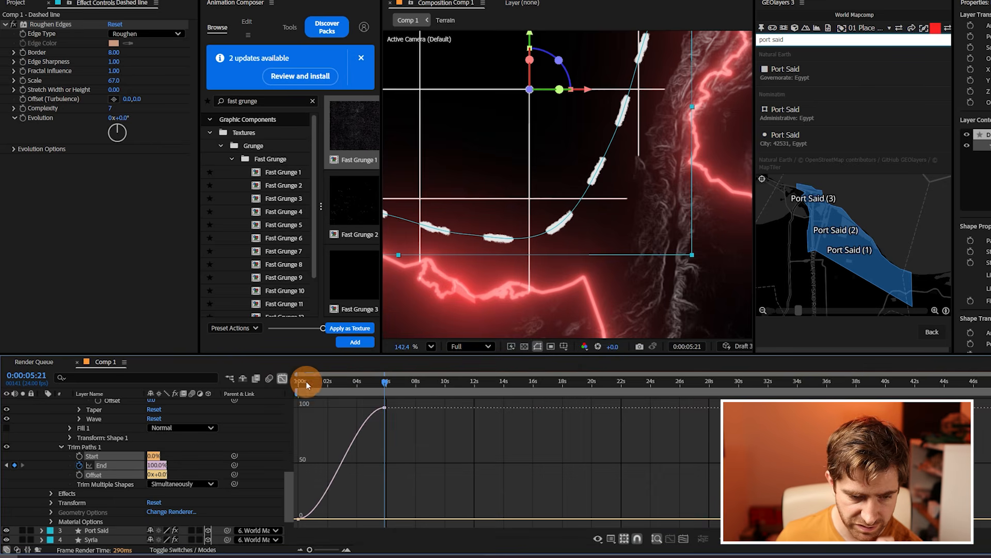
left_click(340, 389)
scroll(518, 149, "down", 6)
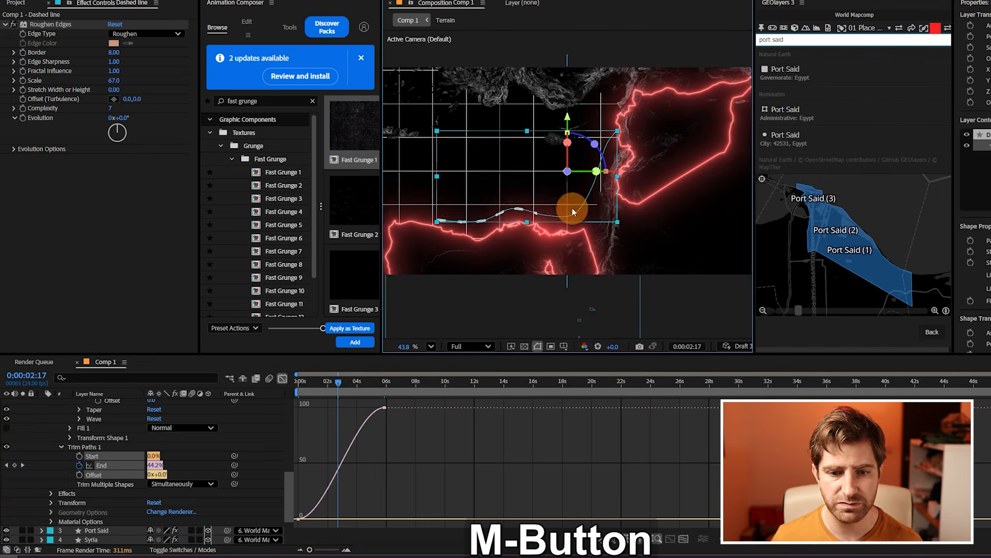
scroll(276, 413, "up", 4)
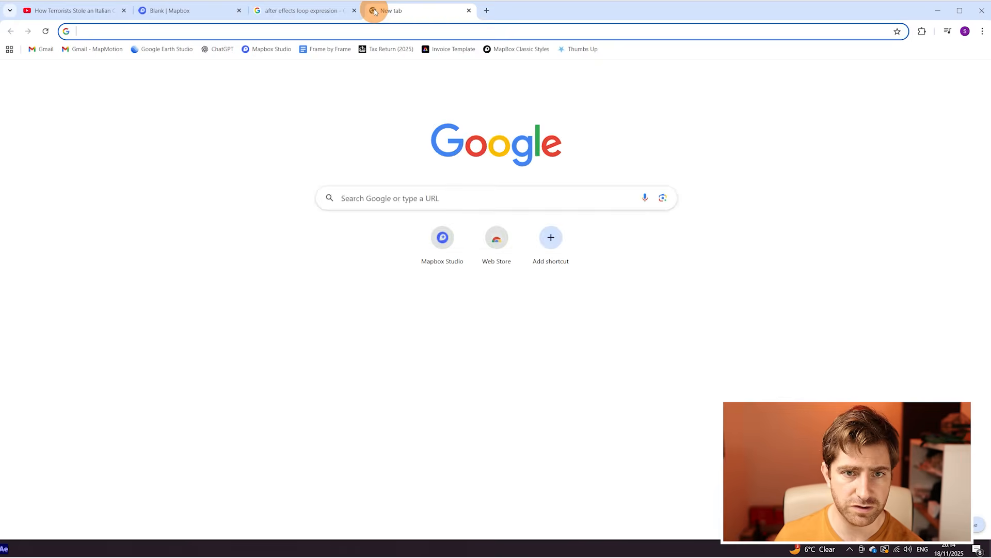
Search Google Images in the browser for "png of boat topdown"
type("png o")
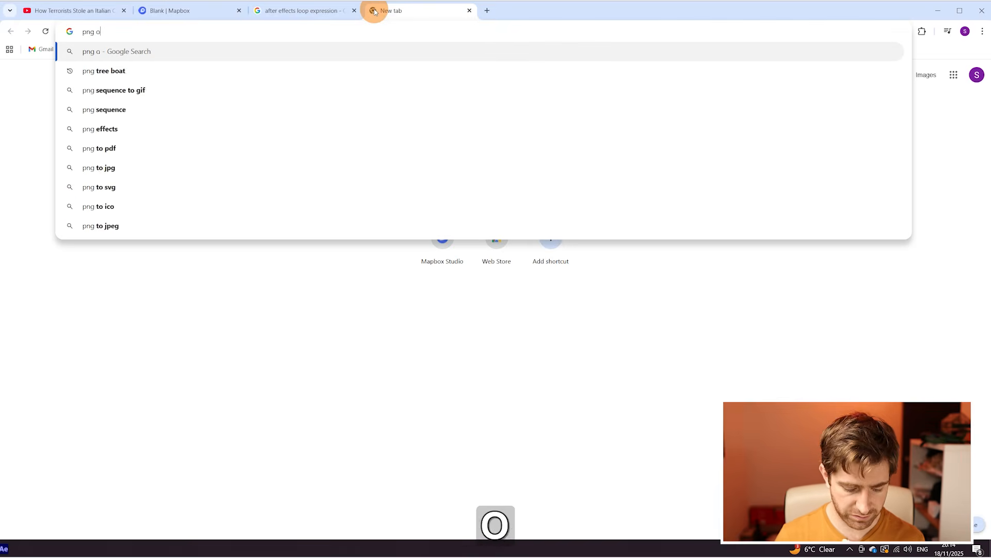
type("f boat topdown")
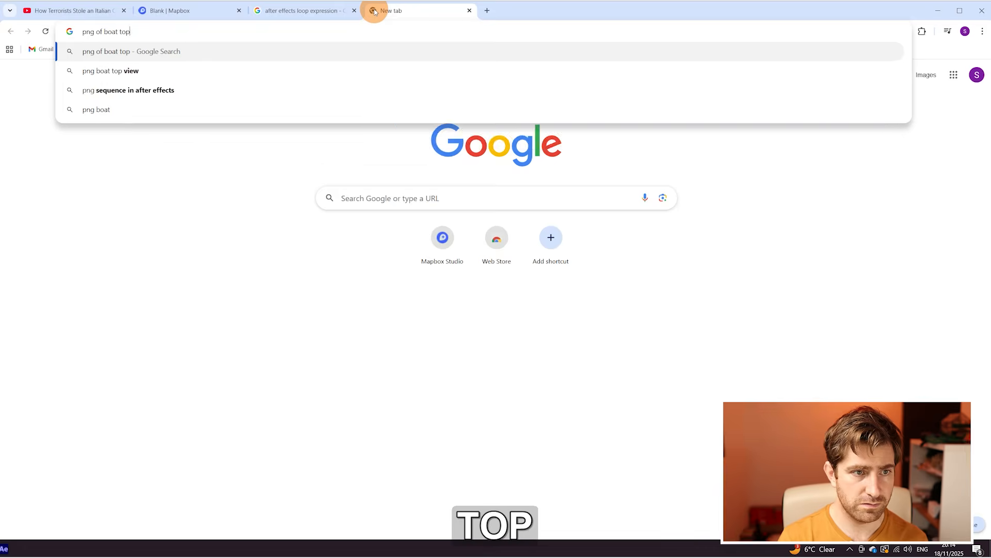
key("Return")
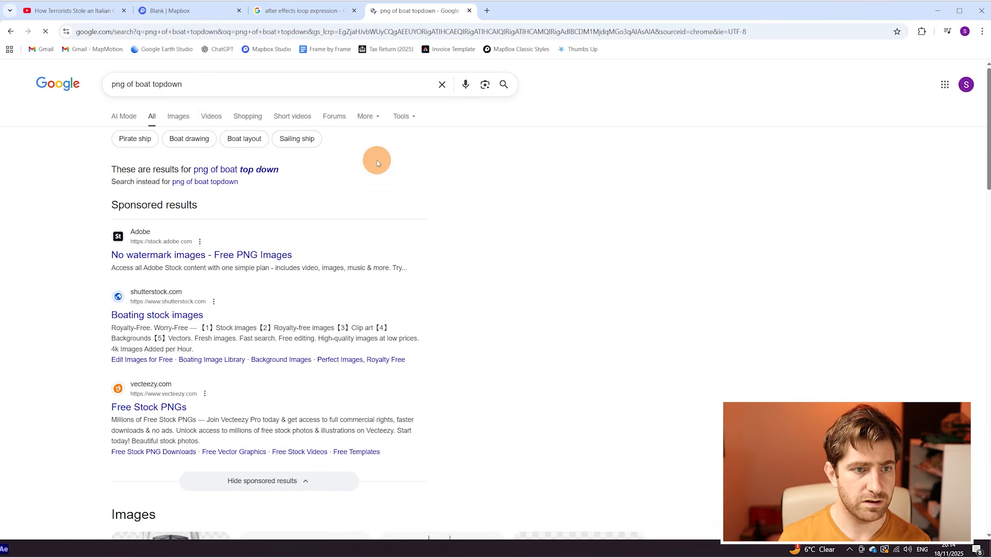
left_click(187, 117)
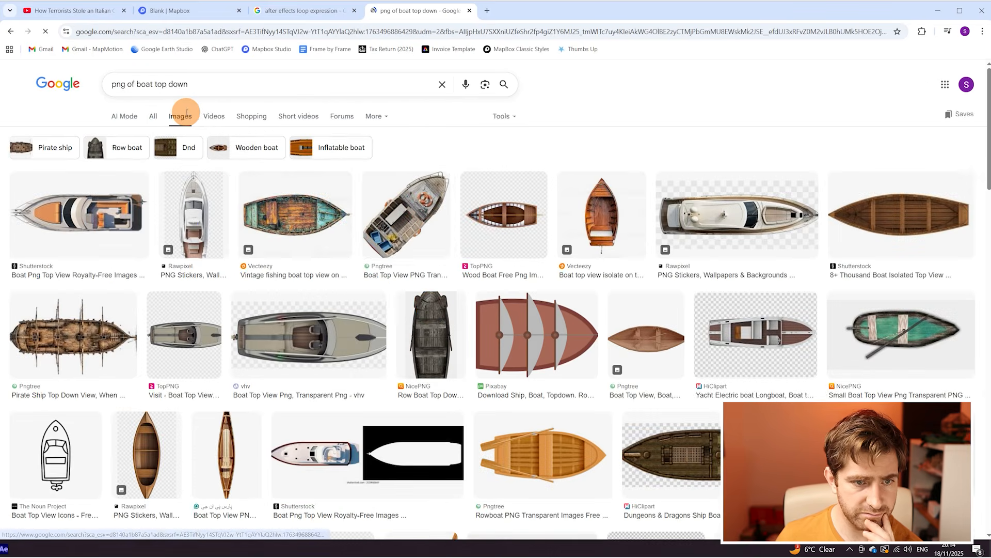
Find Vecteezy's top-view gray inflatable boat among the image results and save it as a PNG in Downloads
scroll(414, 279, "down", 2)
scroll(361, 300, "down", 3)
scroll(376, 304, "down", 2)
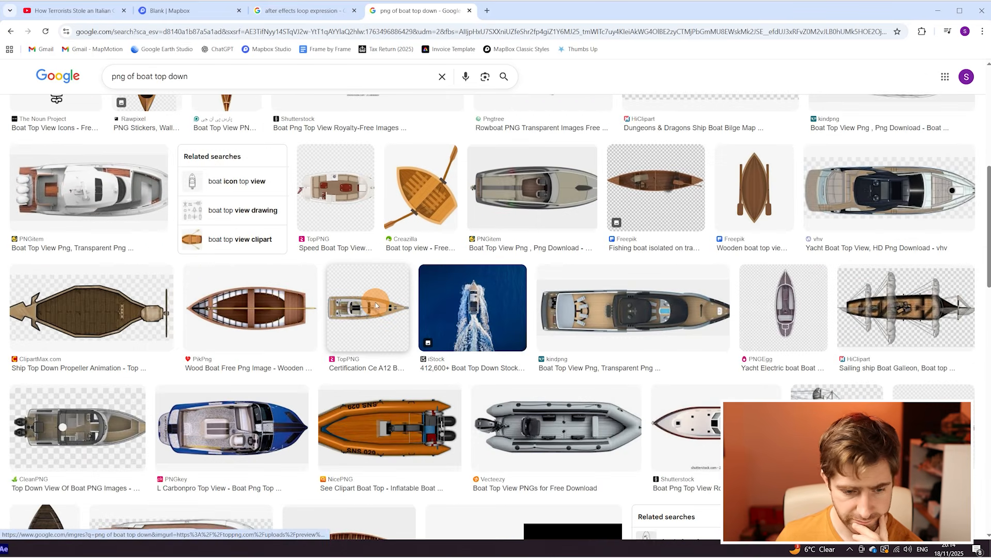
scroll(542, 330, "down", 2)
left_click(547, 325)
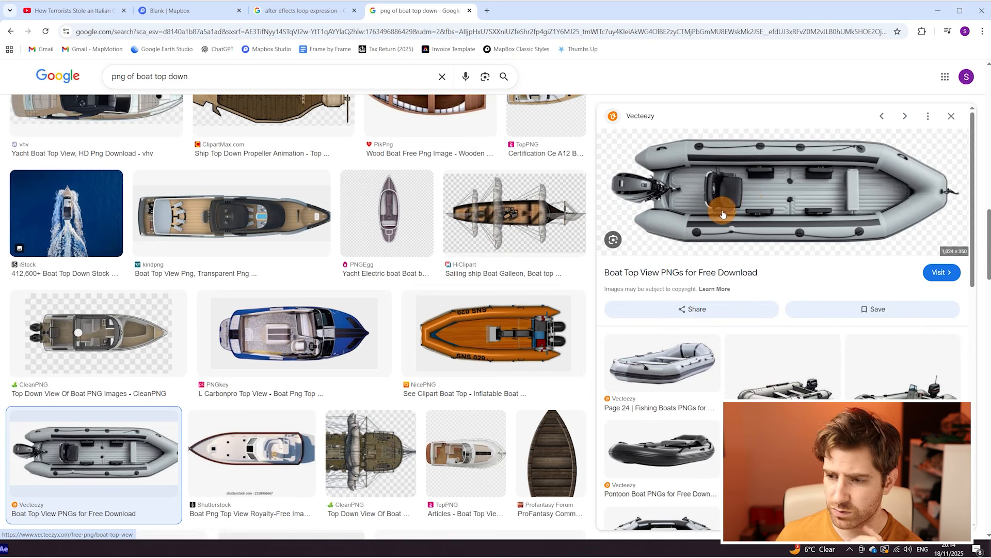
right_click(747, 185)
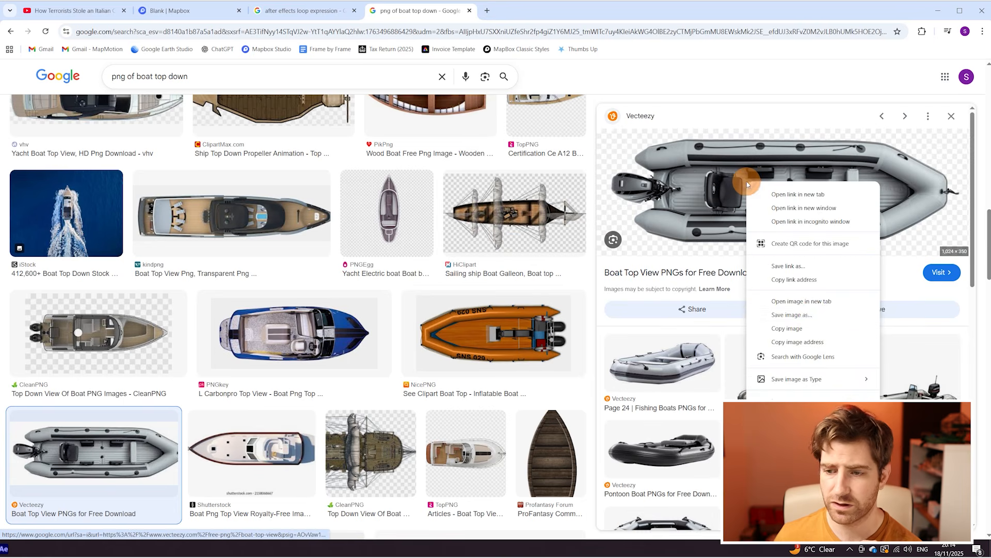
left_click(815, 315)
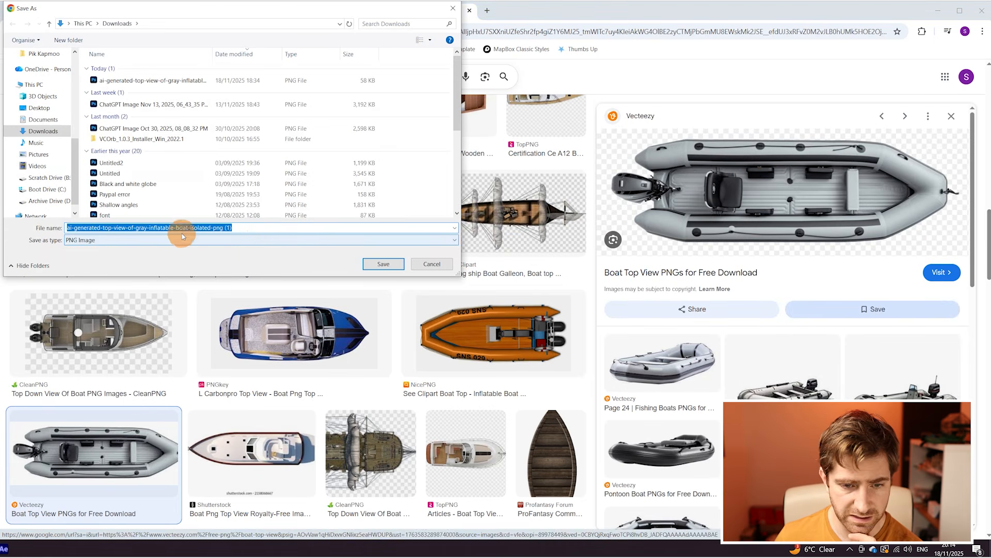
left_click(391, 268)
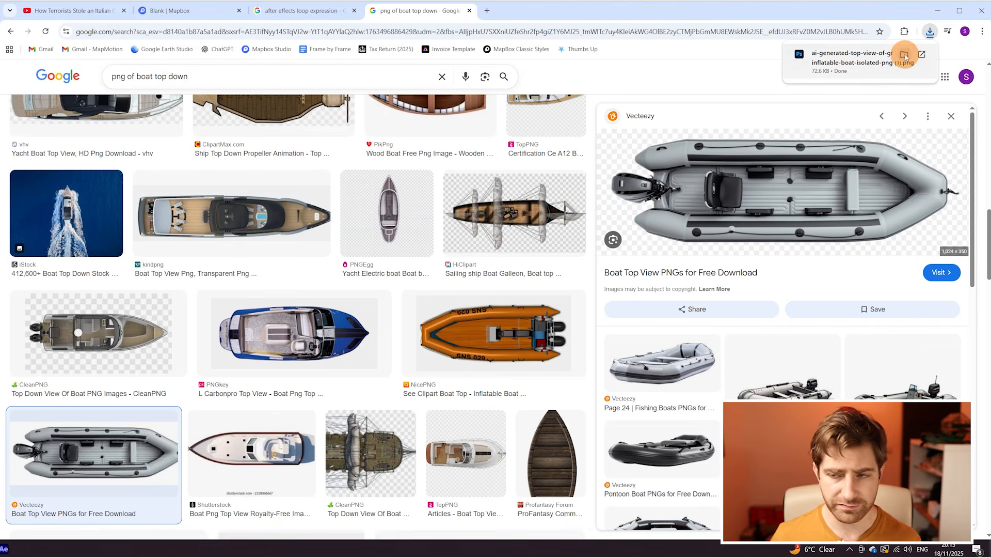
Bring the downloaded inflatable boat PNG from its folder into After Effects as the top layer of Comp 1
left_click(910, 54)
key("alt+Tab")
key("alt+Tab")
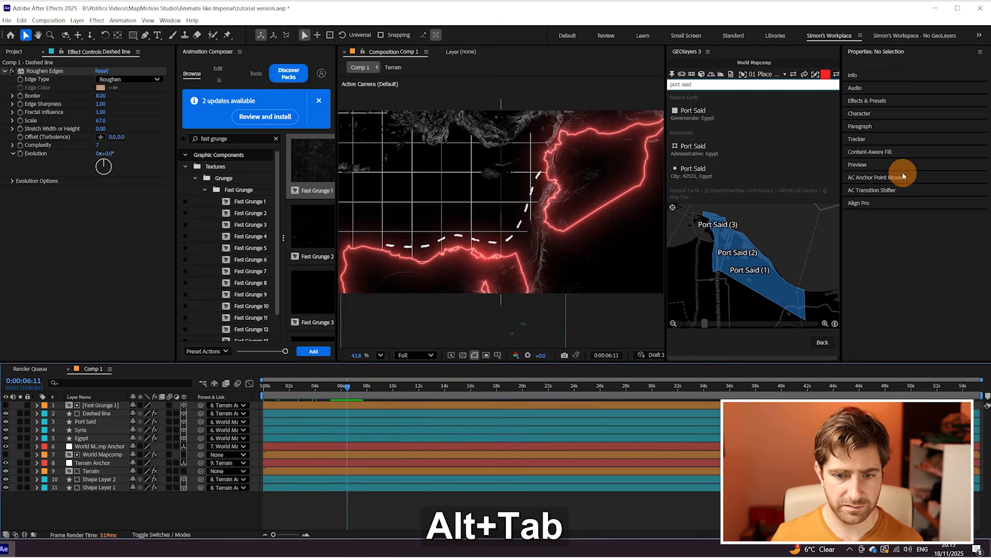
key("alt+Tab")
left_click_drag(382, 135, 138, 519)
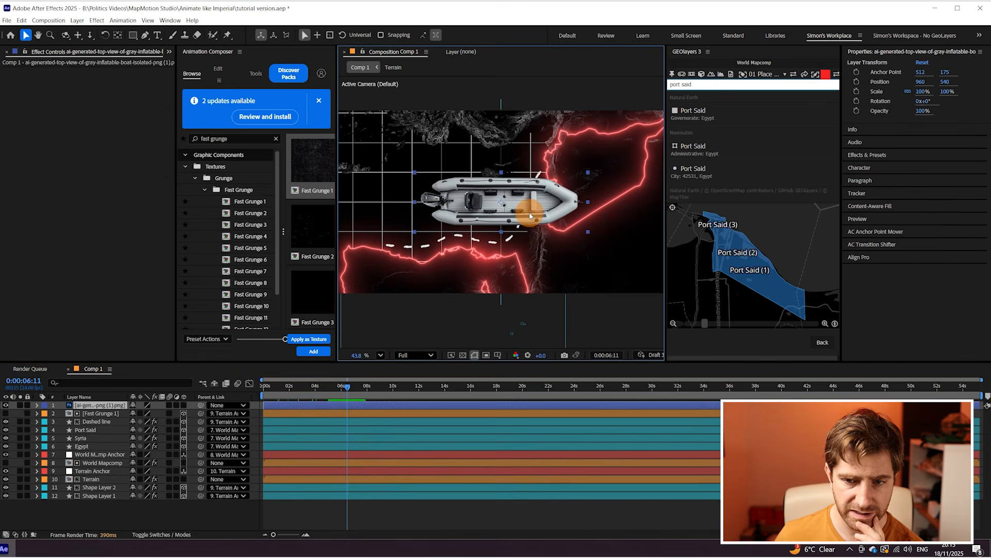
Scale the boat layer to 31% and apply the Tint effect to it
key("s")
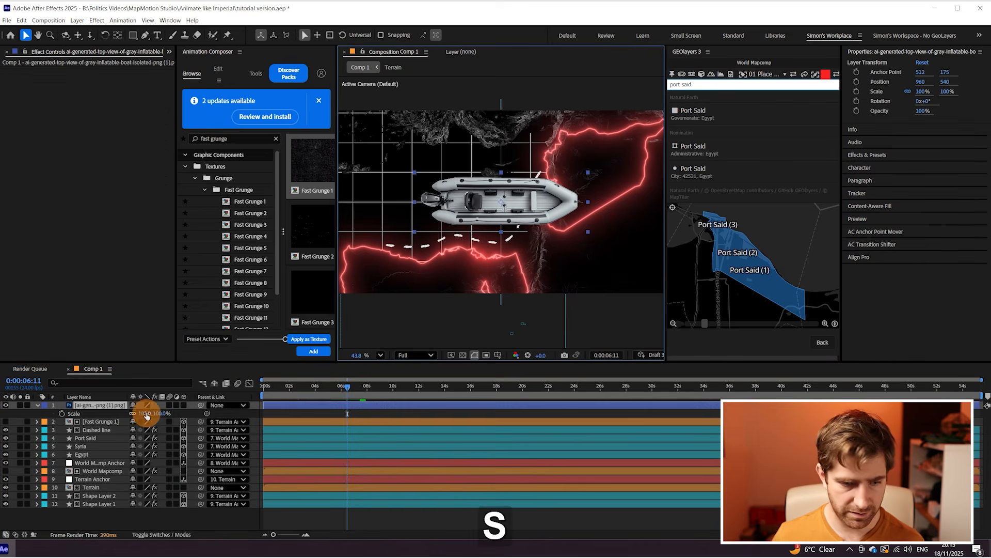
left_click_drag(160, 416, 126, 413)
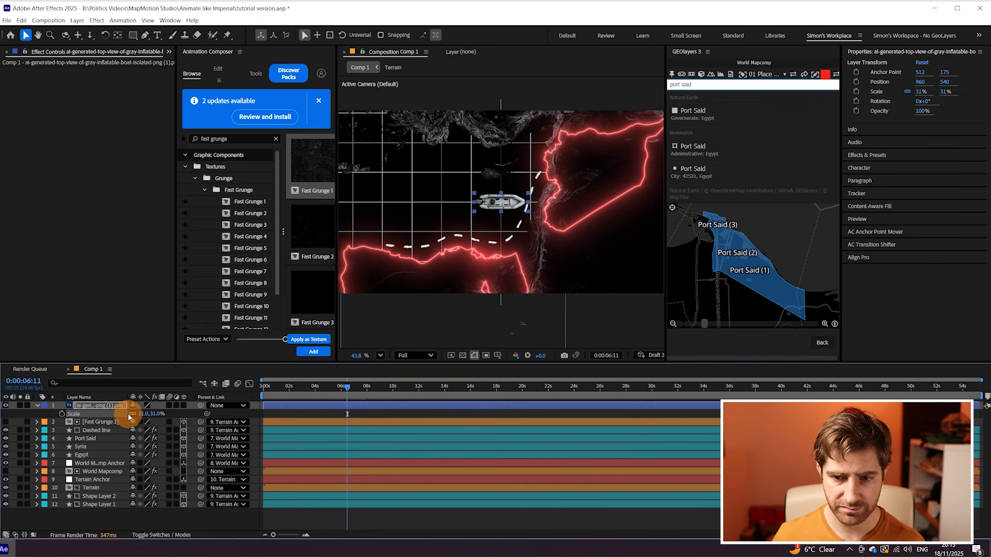
key("ctrl+space")
type("tint")
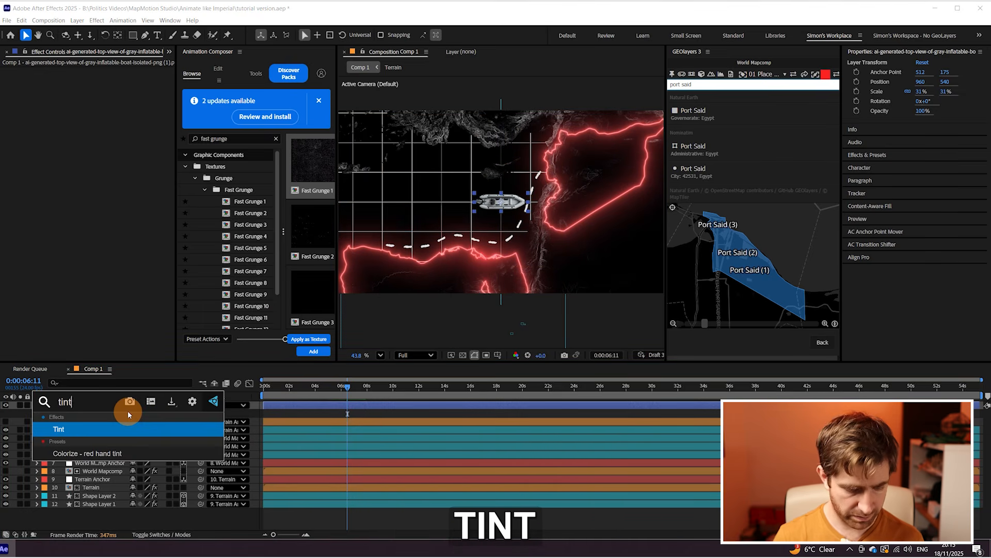
left_click(133, 429)
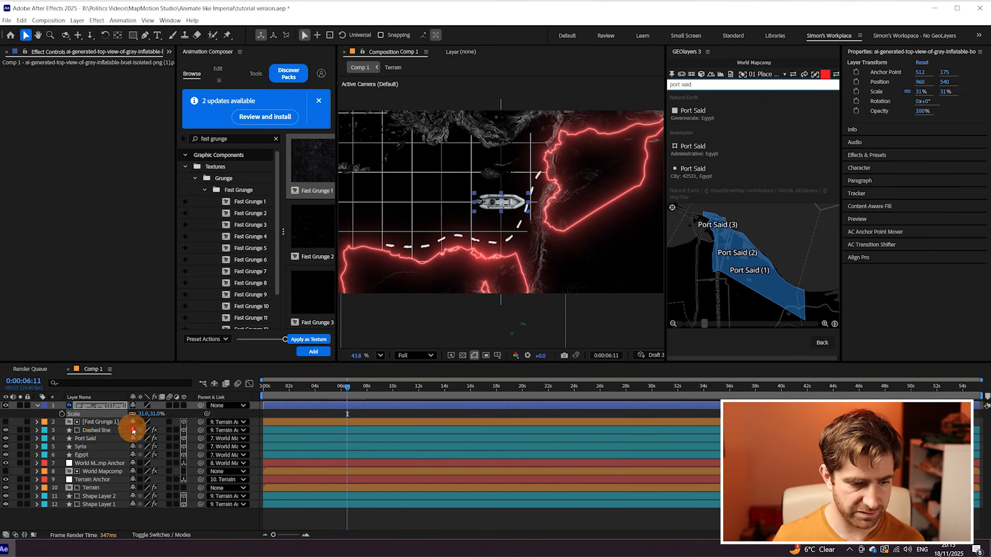
Copy the hex code FF4F4F from the Syria layer's stroke color and reselect the boat layer
left_click(88, 455)
left_click(500, 35)
key("ctrl+c")
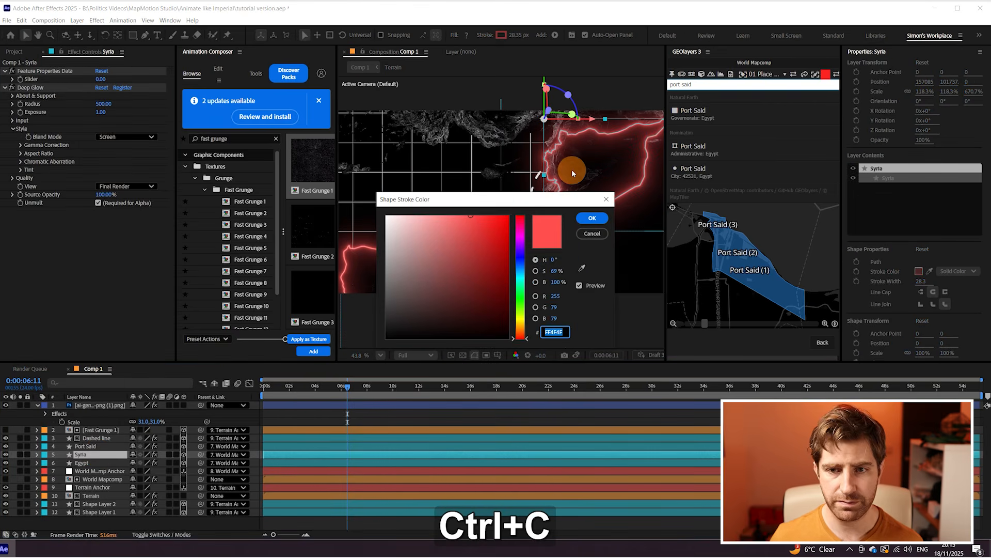
left_click(587, 219)
left_click(87, 407)
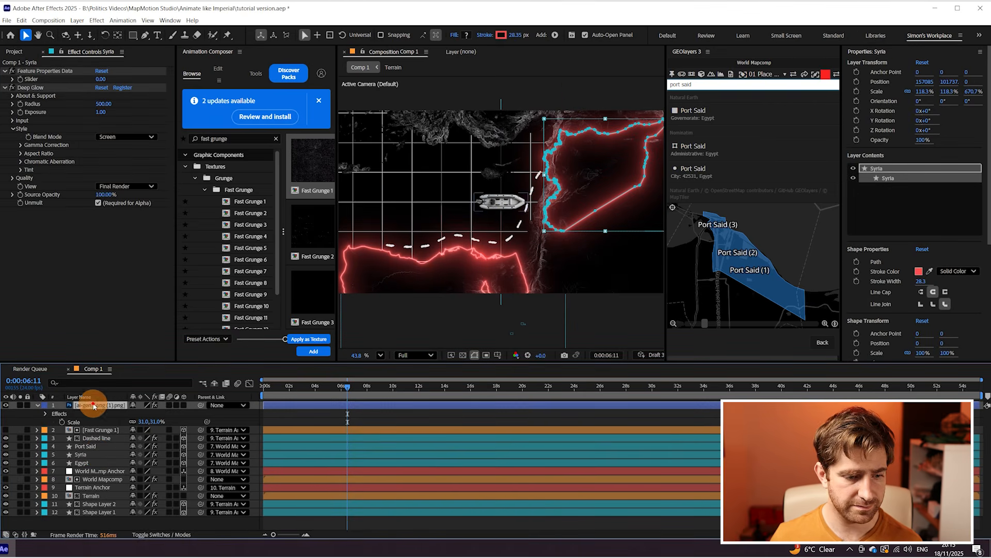
Try mapping black to FF4F4F in the boat's Tint effect, and undo it
left_click(100, 81)
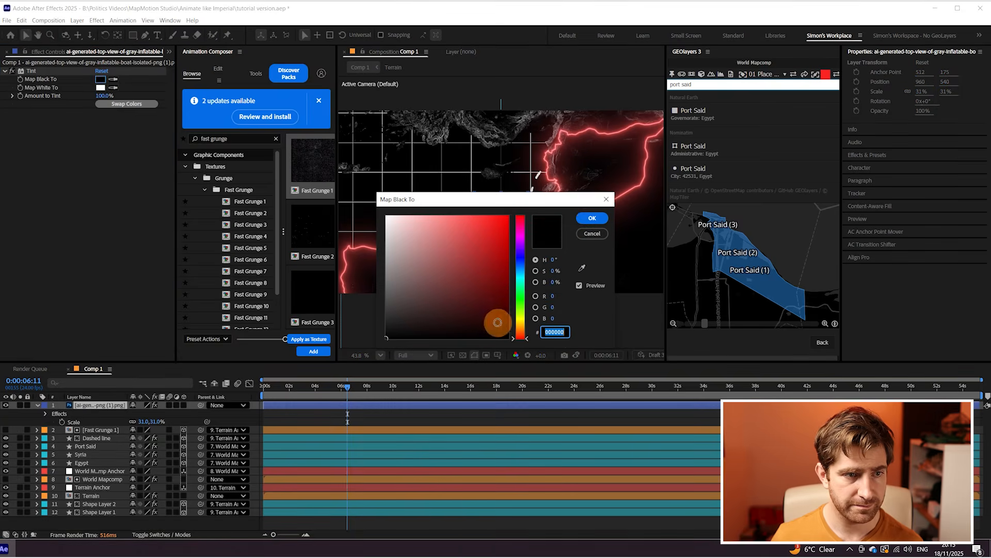
key("ctrl+v")
left_click(592, 216)
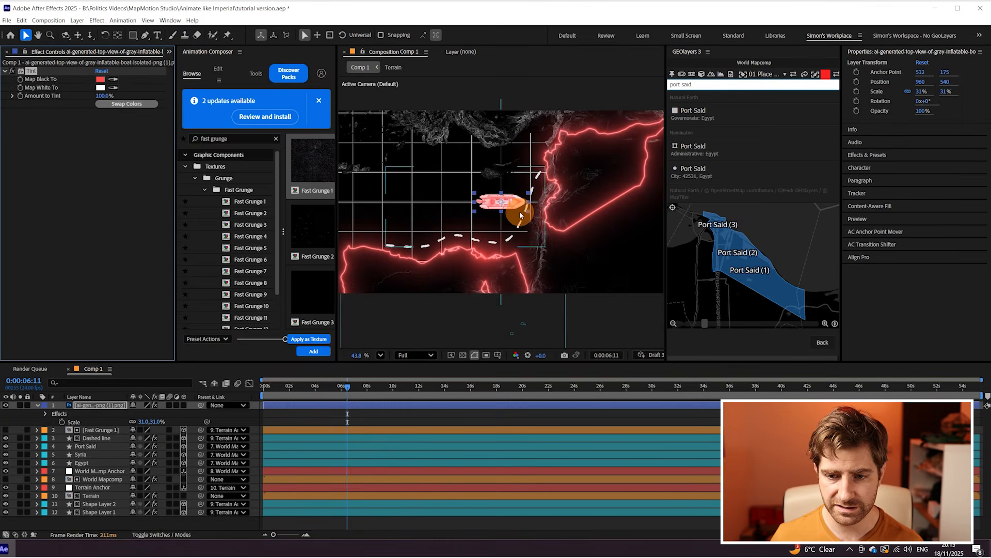
key("ctrl+z")
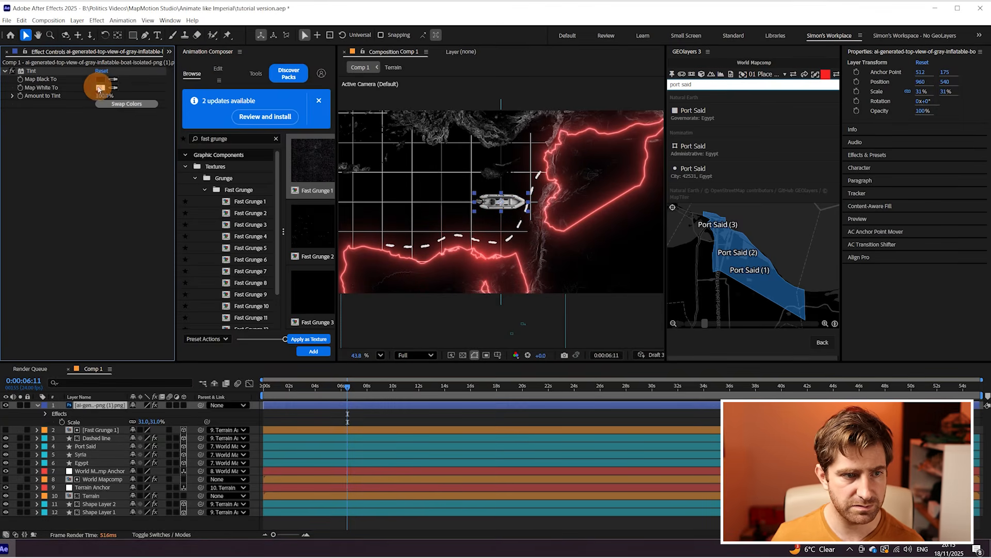
Map white to FF4F4F in the boat's Tint effect and add the Deep Glow effect to the boat
left_click(101, 87)
key("ctrl+v")
left_click(592, 218)
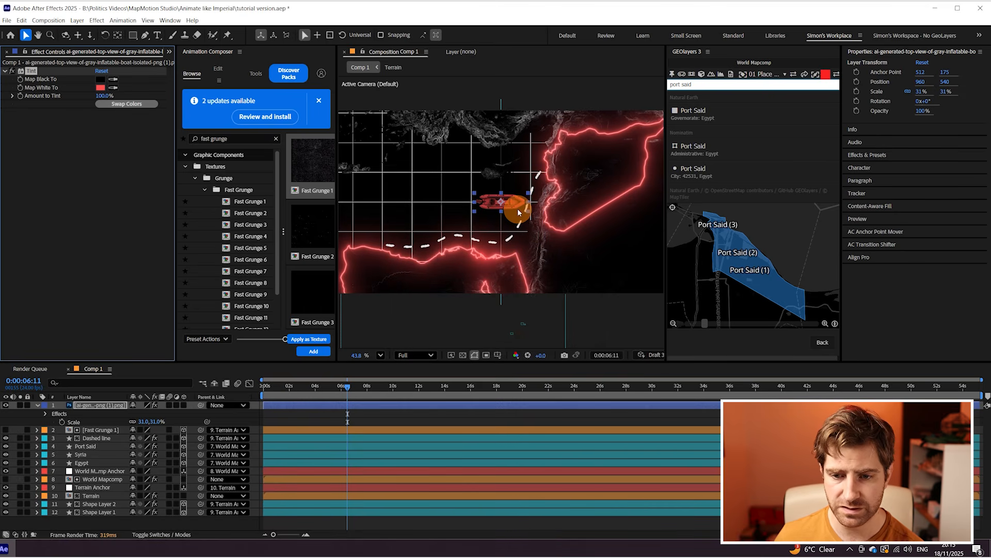
key("ctrl+space")
type("de")
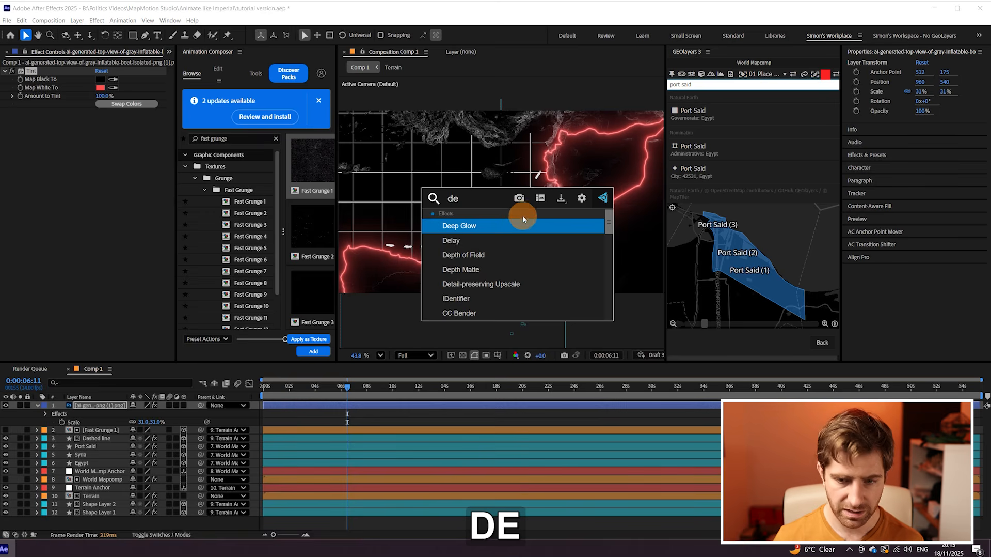
left_click(522, 219)
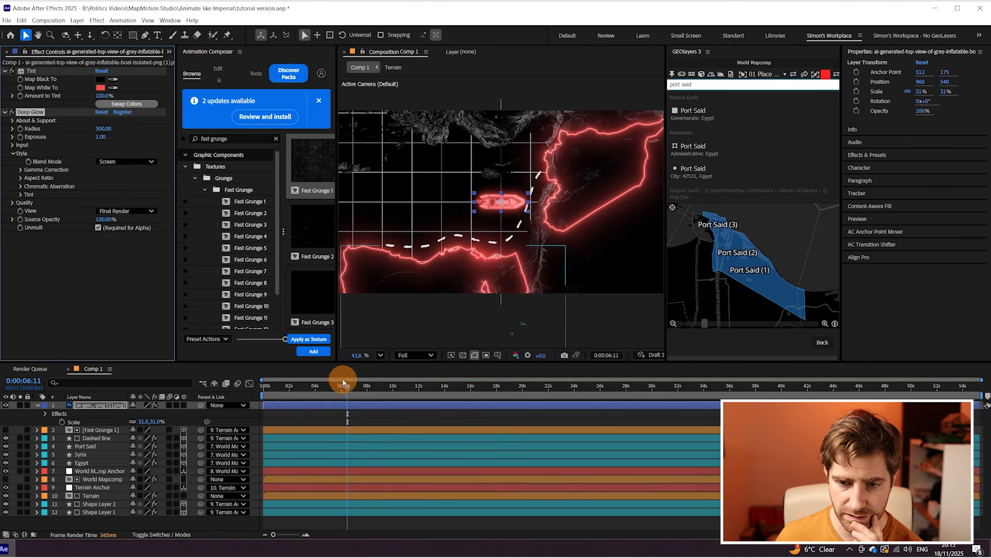
Copy the path of Shape 1 in the Dashed line layer
left_click(35, 436)
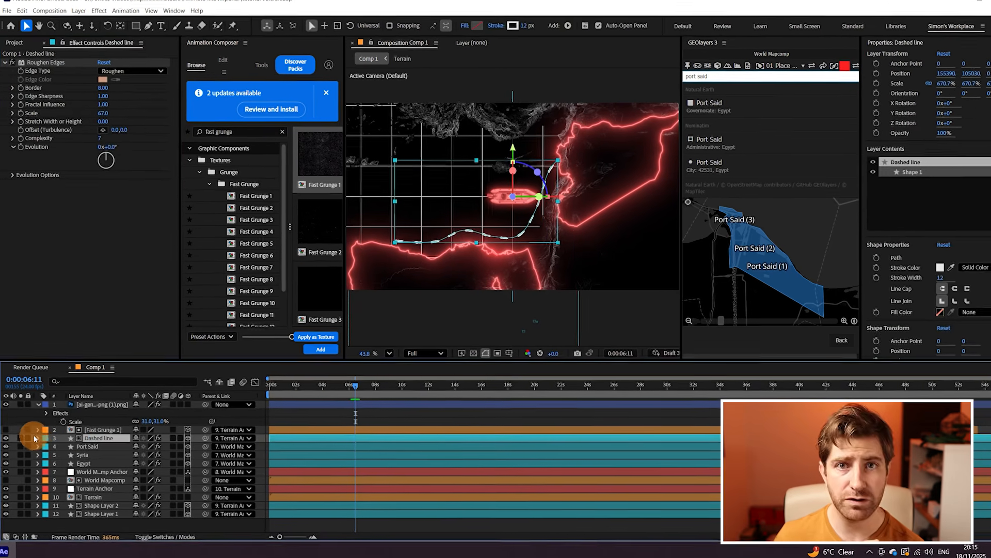
left_click(37, 438)
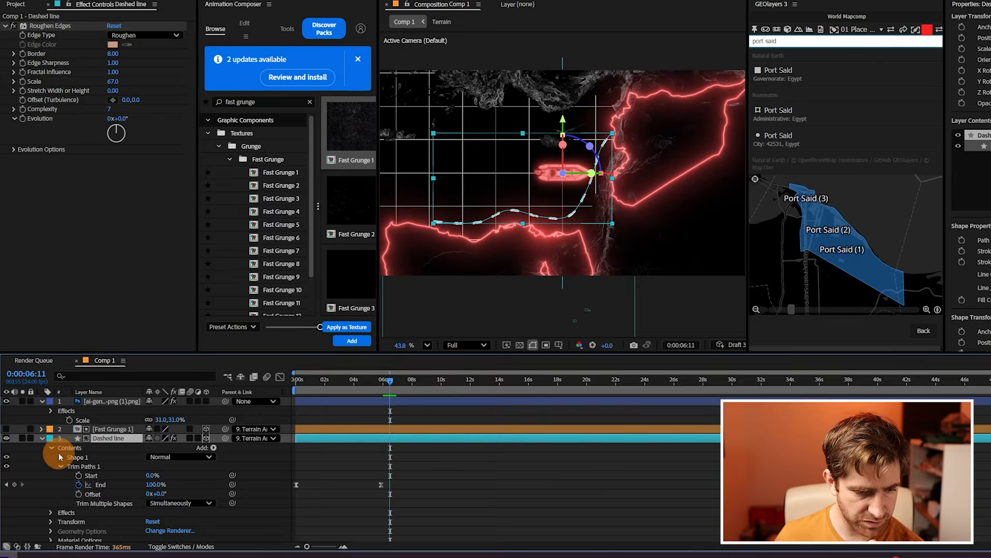
left_click(60, 457)
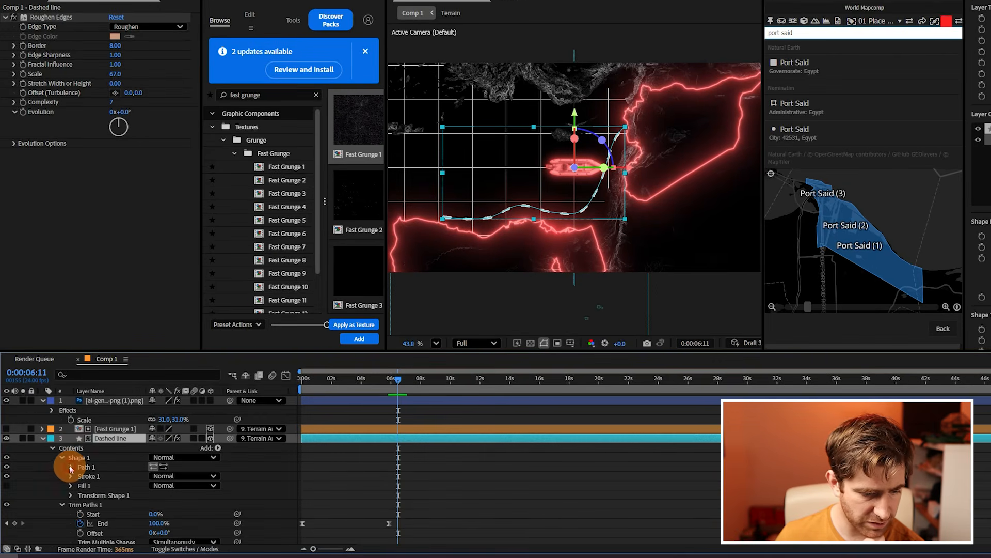
left_click(71, 467)
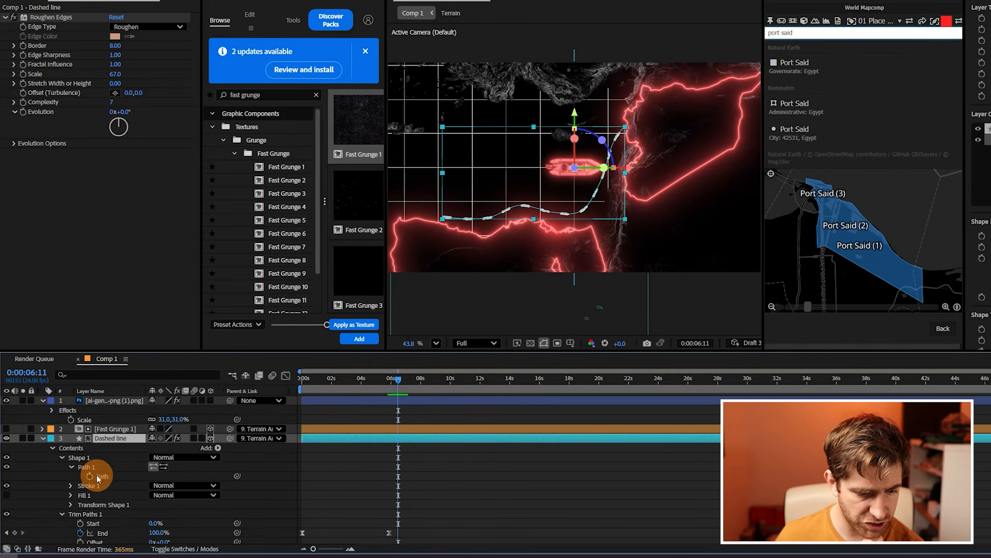
left_click(101, 477)
key("ctrl+c")
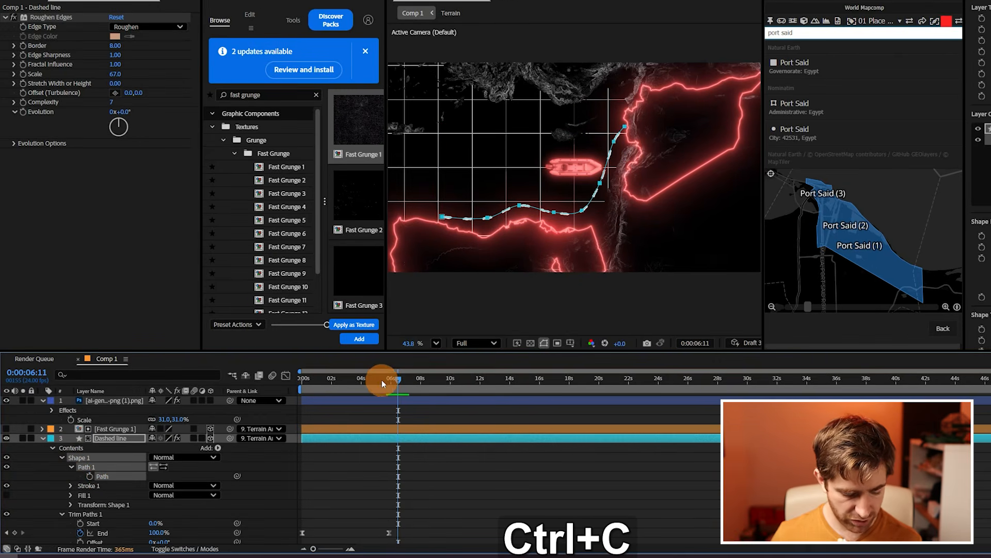
Paste the copied path into the boat layer's Position property at 0:00:00:00
left_click_drag(323, 386, 290, 404)
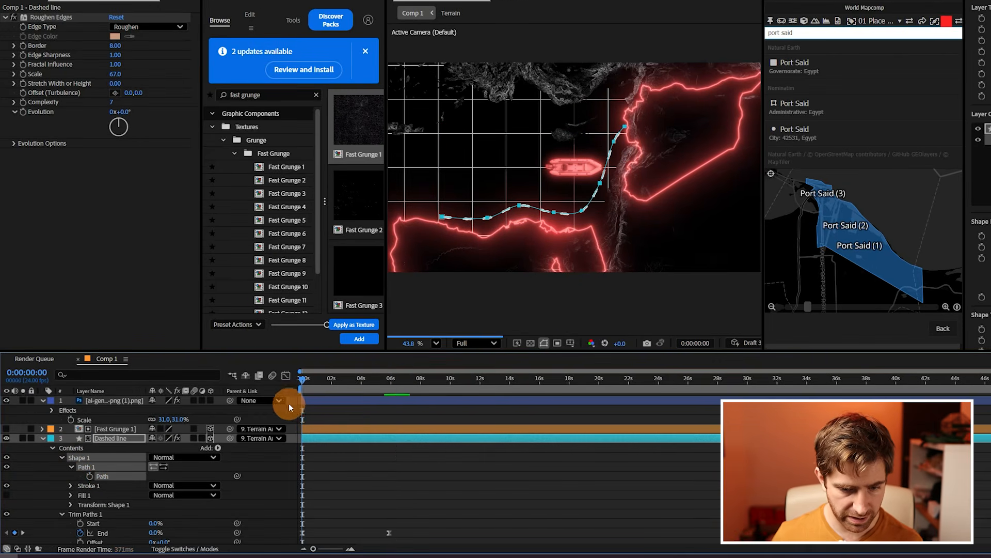
left_click(321, 401)
key("p")
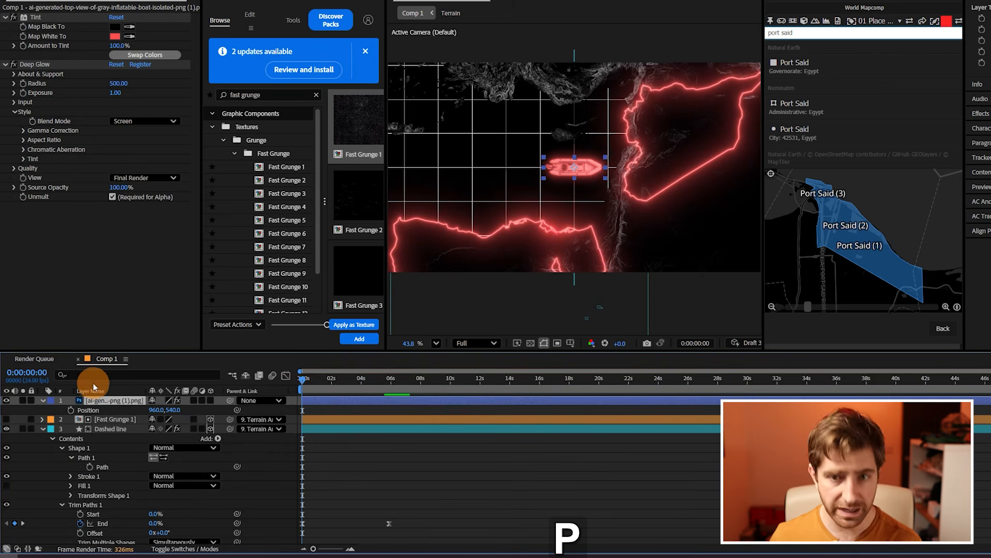
left_click(98, 412)
key("ctrl+v")
left_click(461, 428)
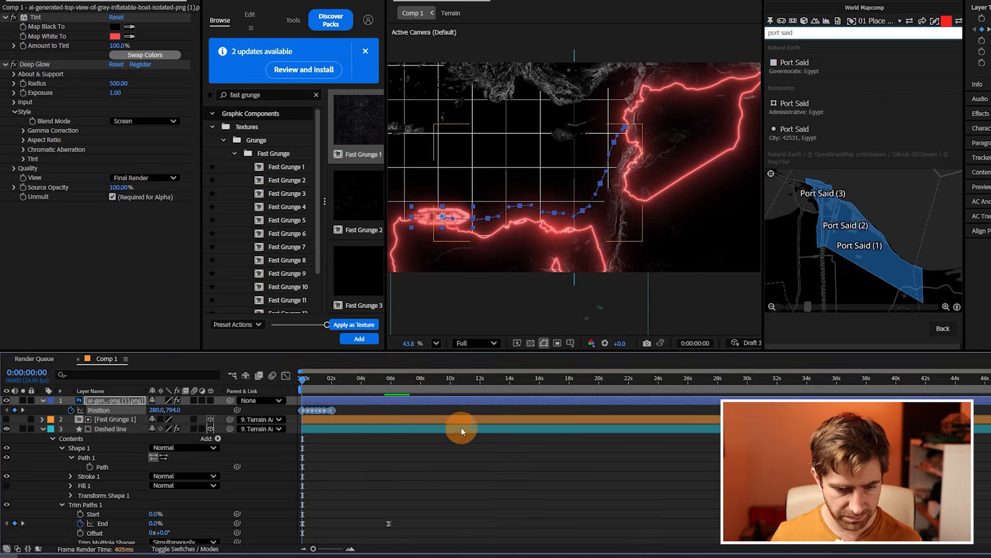
Stretch the boat's Position keyframes proportionally so the last one lands at 0:00:05:21, on the dashed line's final Trim Paths keyframe
scroll(380, 485, "down", 1)
scroll(377, 478, "up", 1)
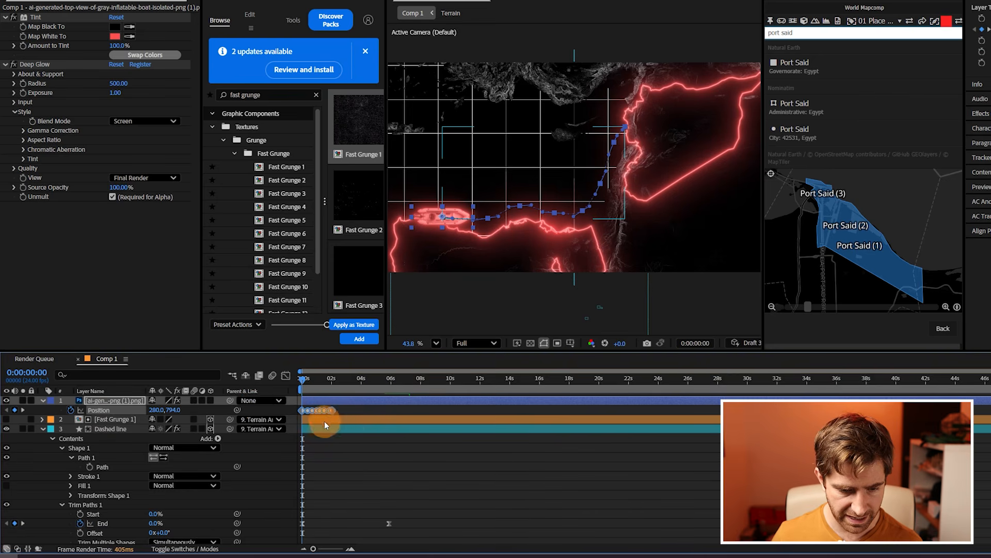
left_click_drag(402, 385, 395, 392)
scroll(346, 416, "up", 1)
scroll(393, 415, "up", 3)
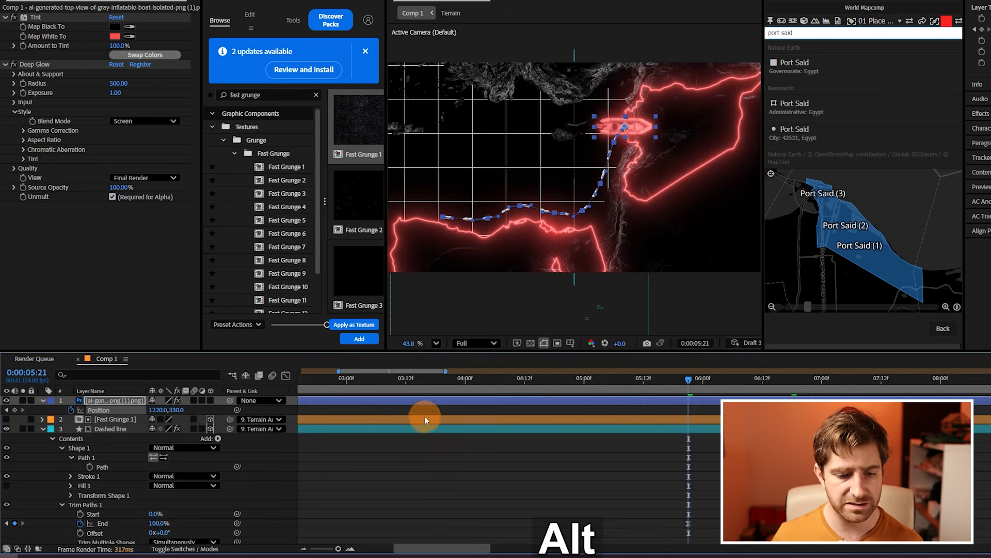
scroll(540, 451, "down", 2)
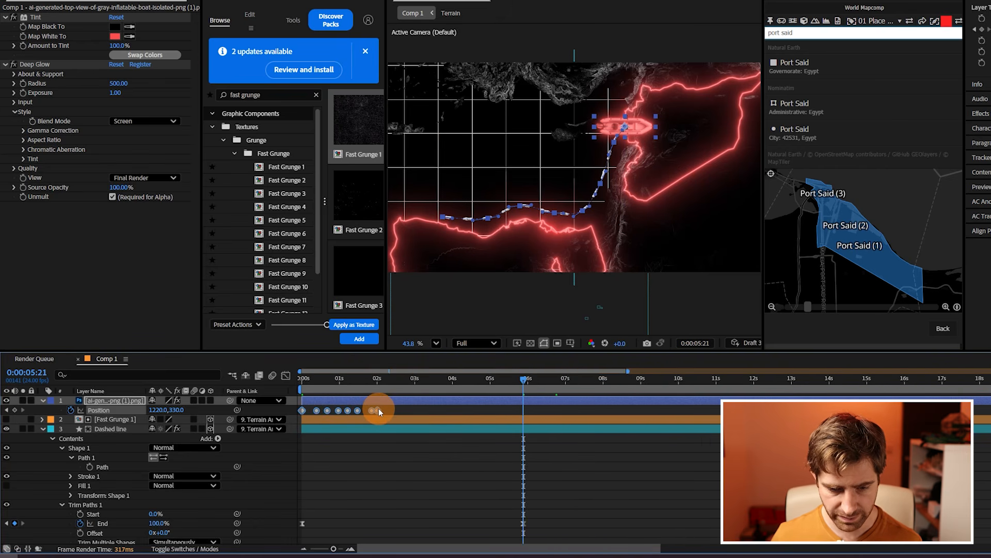
left_click_drag(377, 409, 413, 414)
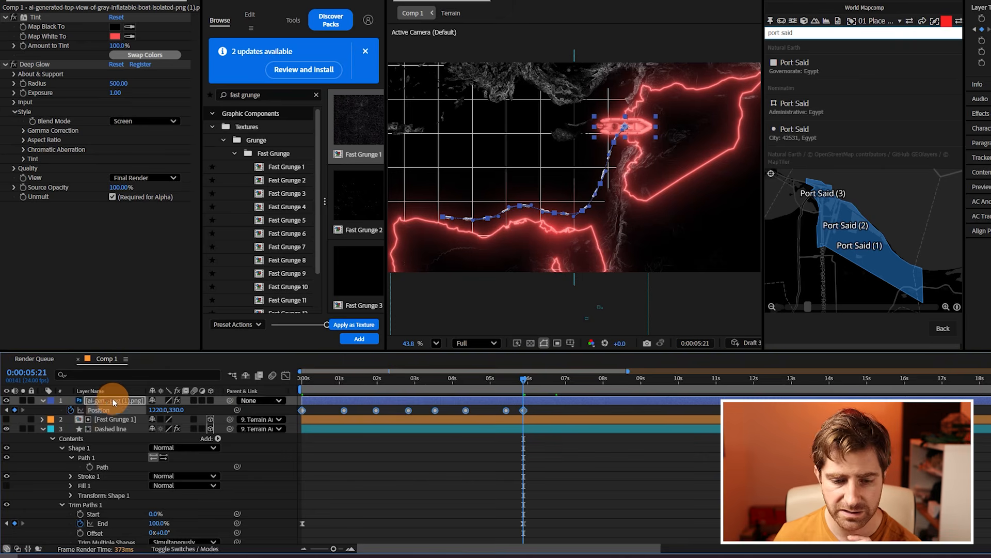
Auto-orient the boat layer along its motion path and check its rotation at other points on the route
right_click(129, 401)
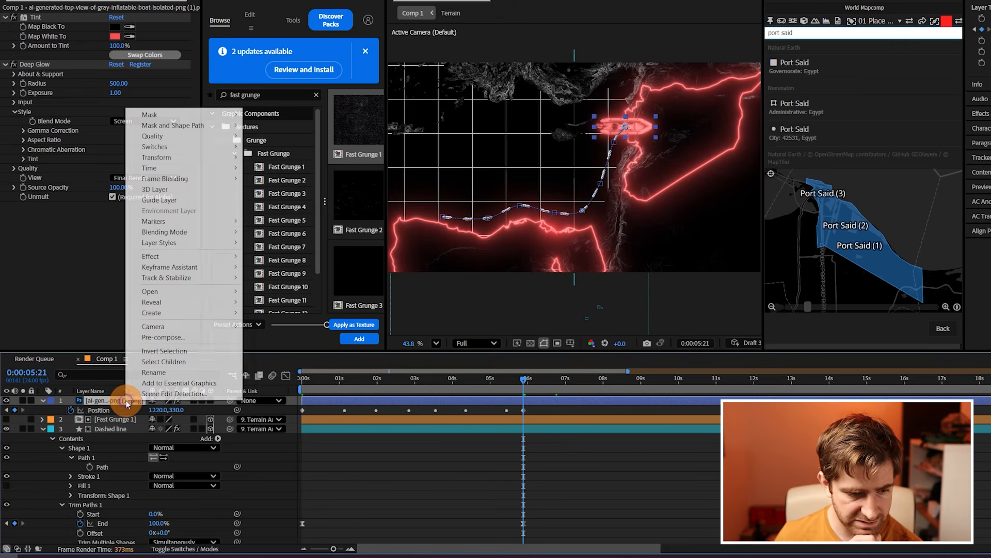
left_click_drag(446, 381, 416, 383)
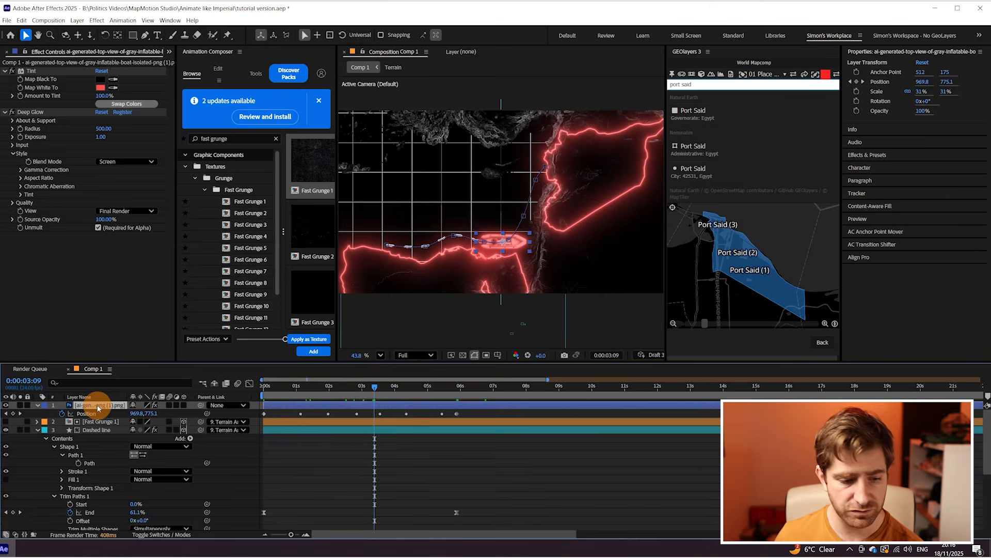
right_click(96, 405)
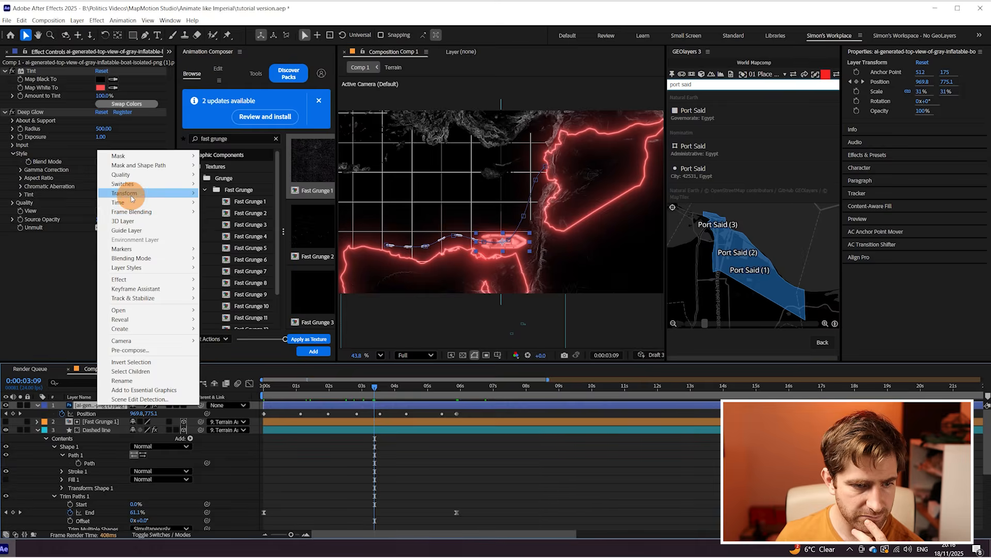
mouse_move(129, 193)
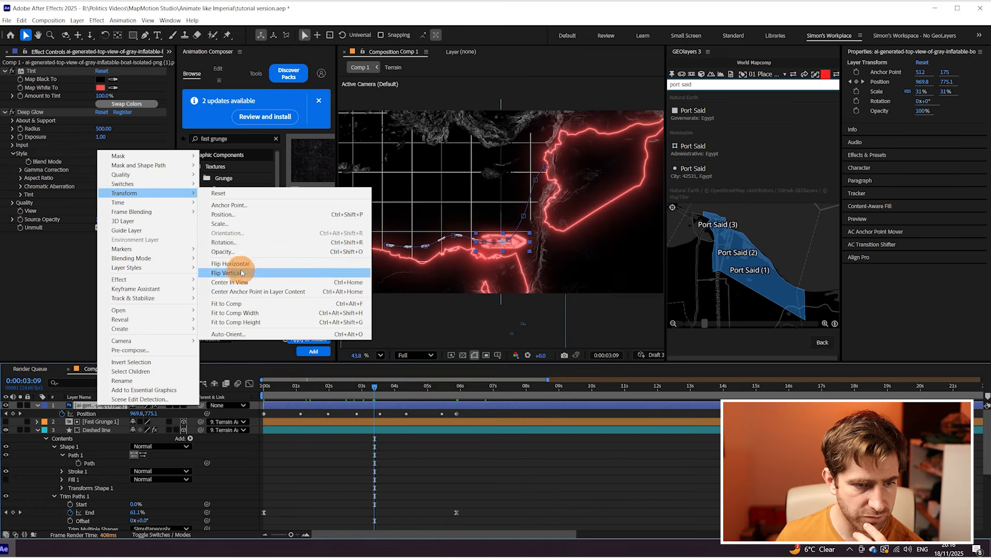
left_click(232, 334)
left_click(438, 268)
left_click(543, 316)
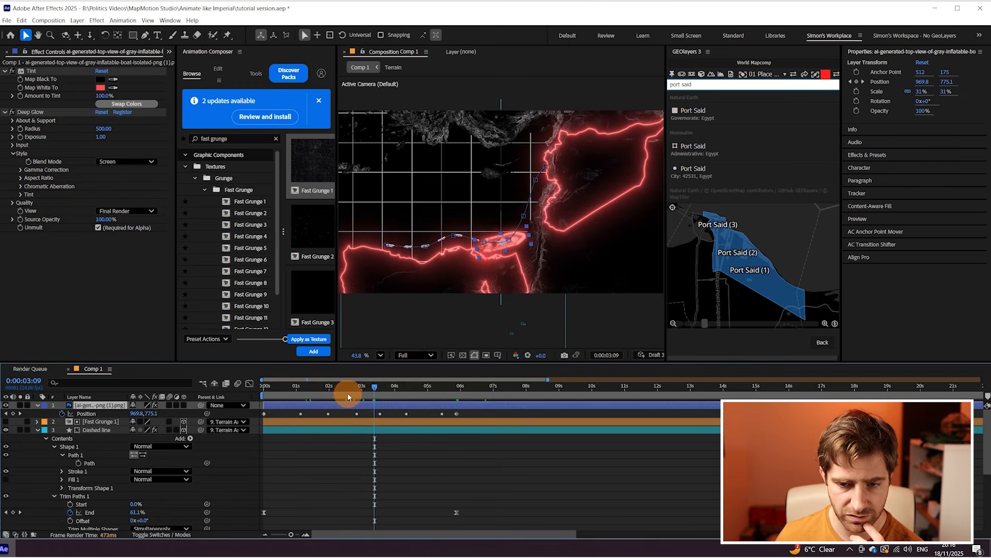
left_click_drag(330, 393, 402, 386)
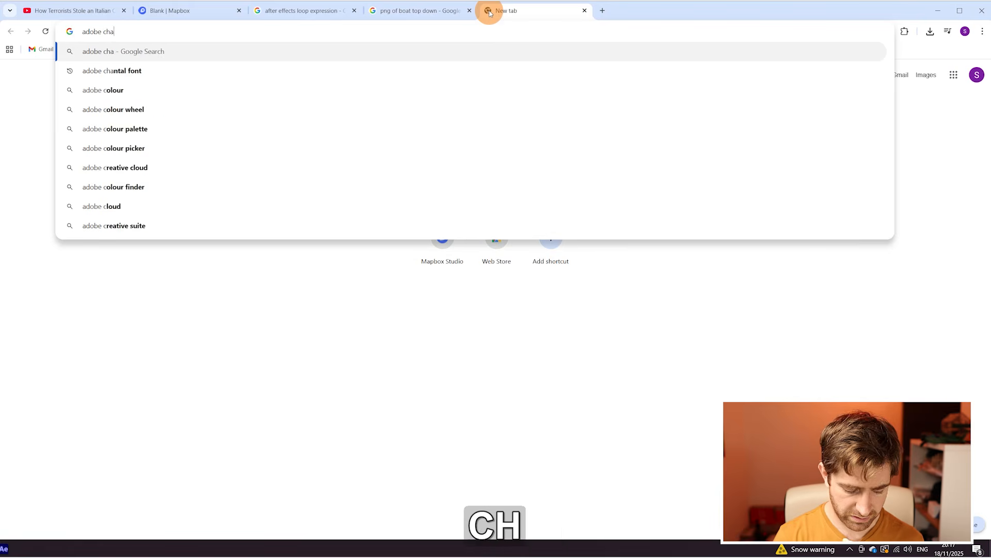
Search the web for "adobe chantal font", open the Chantal page on Adobe Fonts and review its styles
type("hang")
key("BackSpace")
type("tal font")
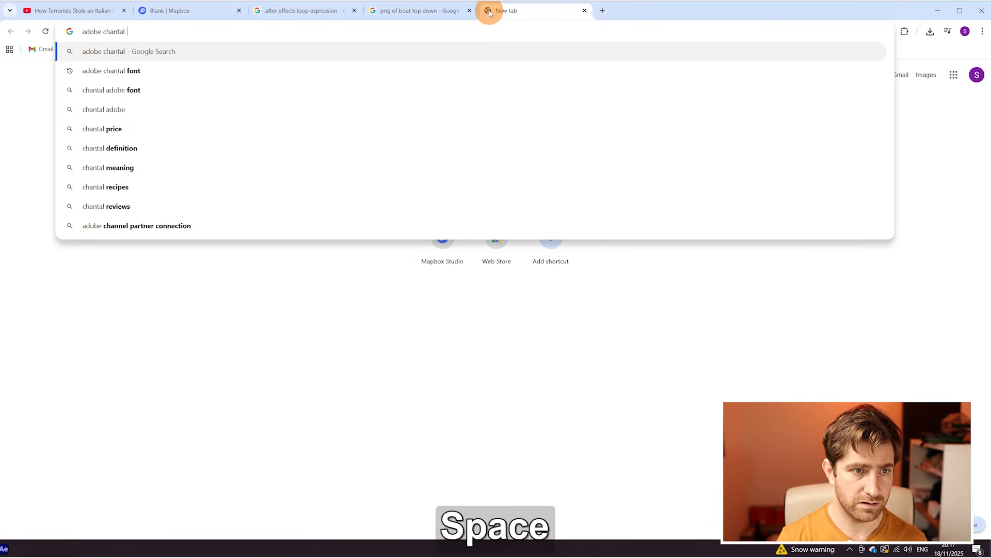
key("Return")
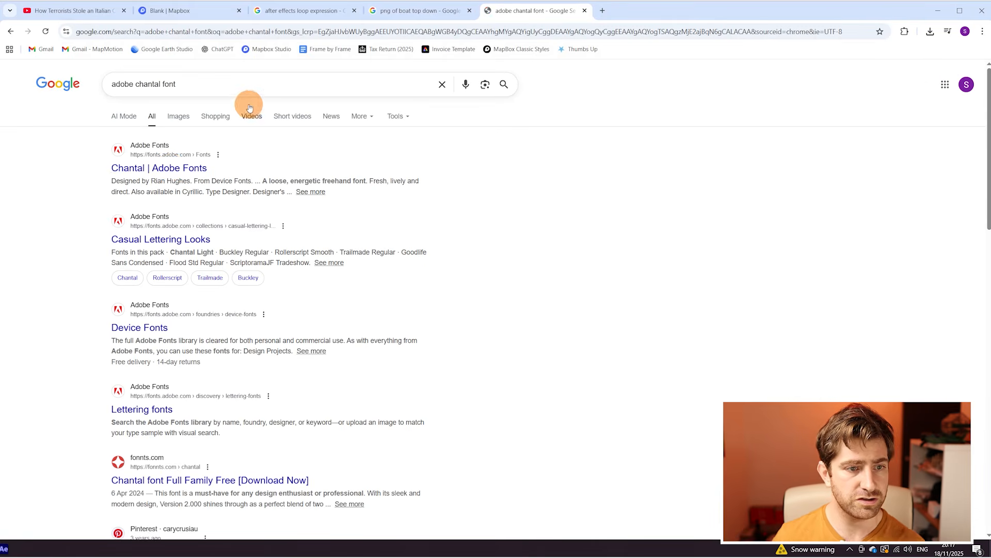
left_click(172, 169)
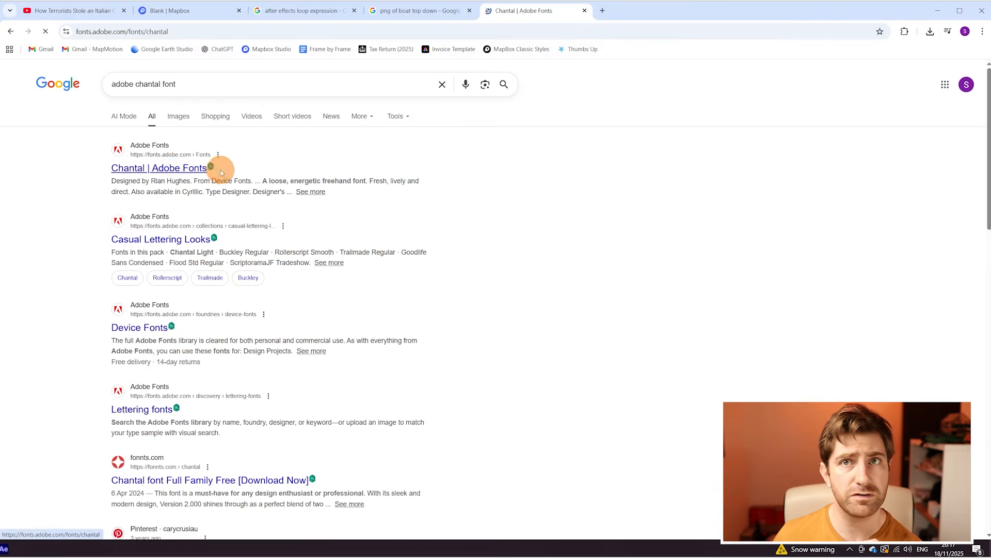
scroll(812, 386, "down", 2)
scroll(812, 386, "down", 2)
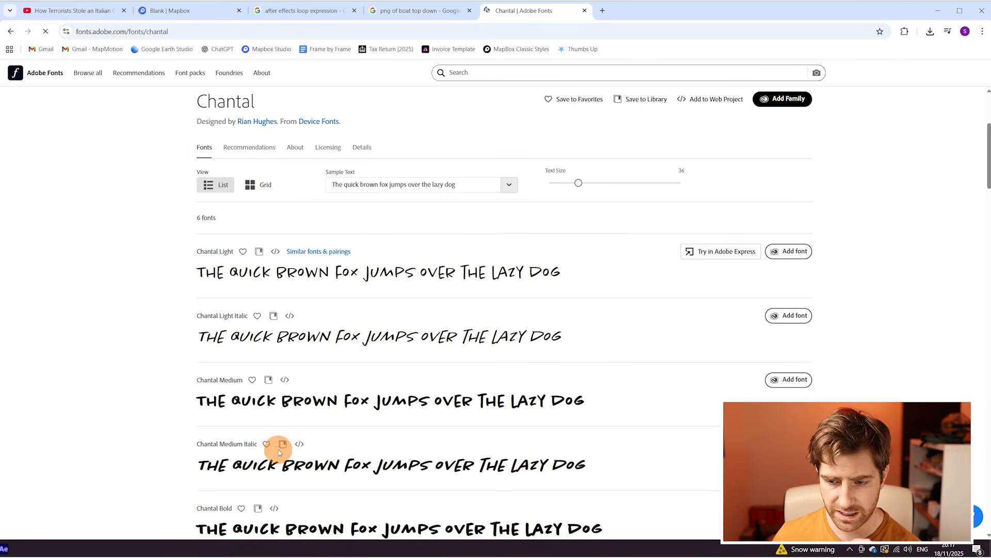
left_click(808, 380)
scroll(815, 394, "down", 3)
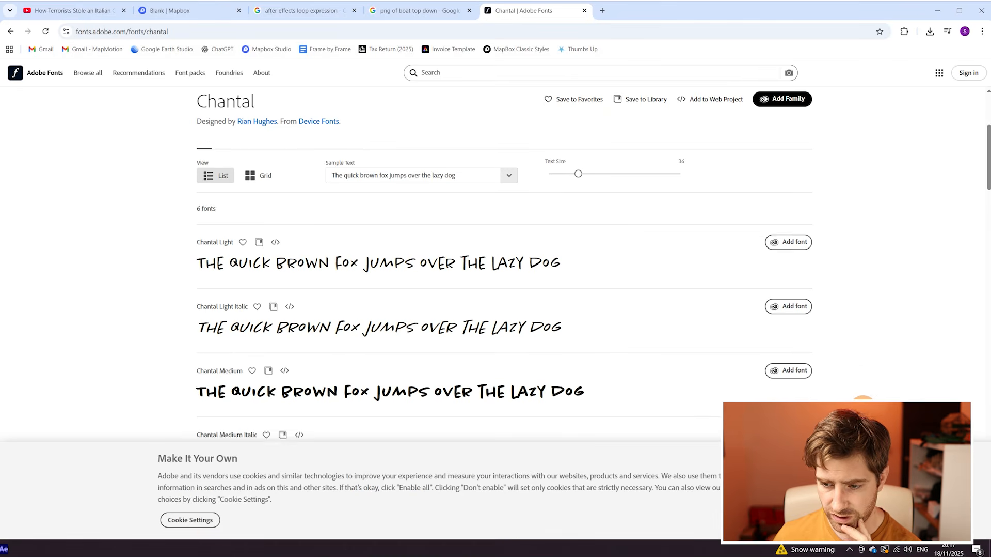
scroll(816, 282, "up", 2)
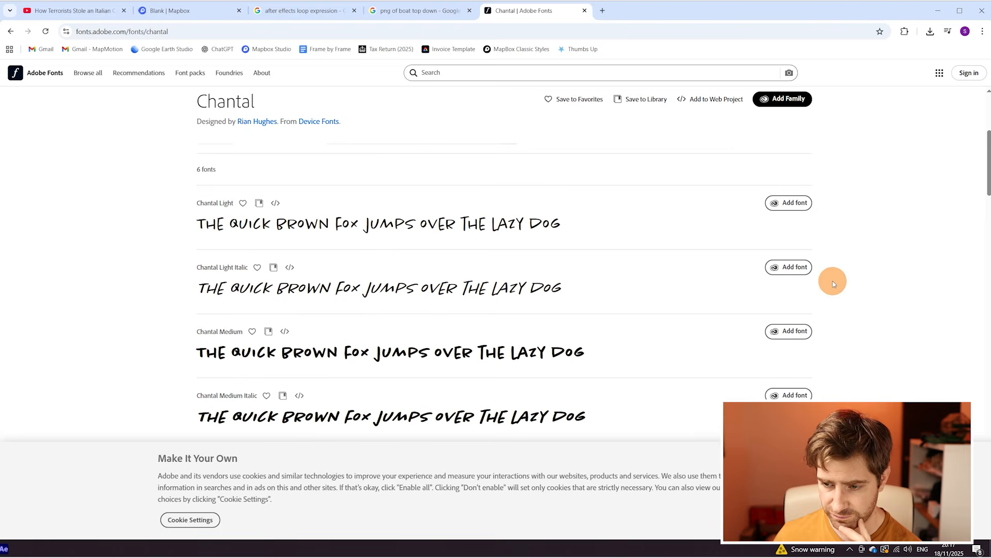
Switch back to After Effects and add the text "Egypt" in Chantal Medium inside the Egypt outline
key("alt")
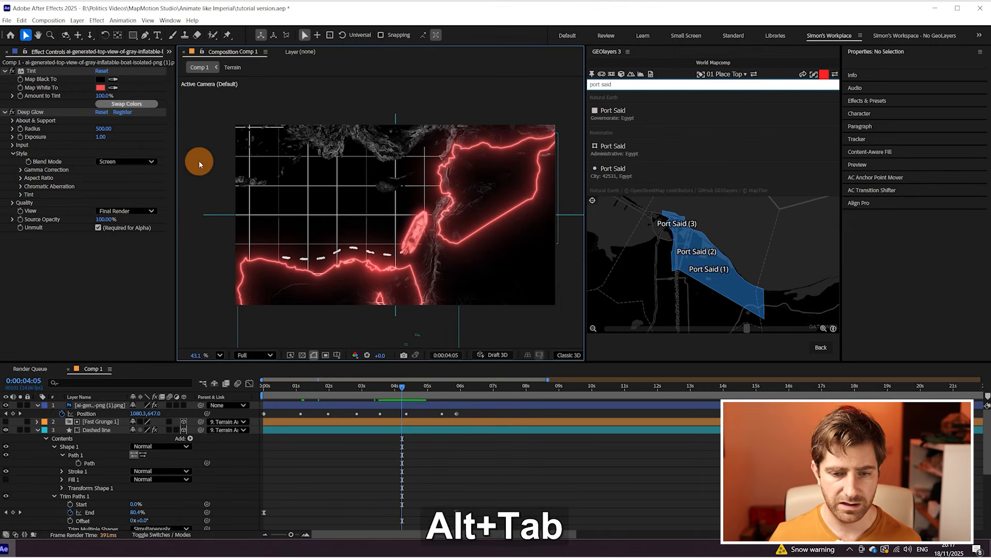
left_click(157, 35)
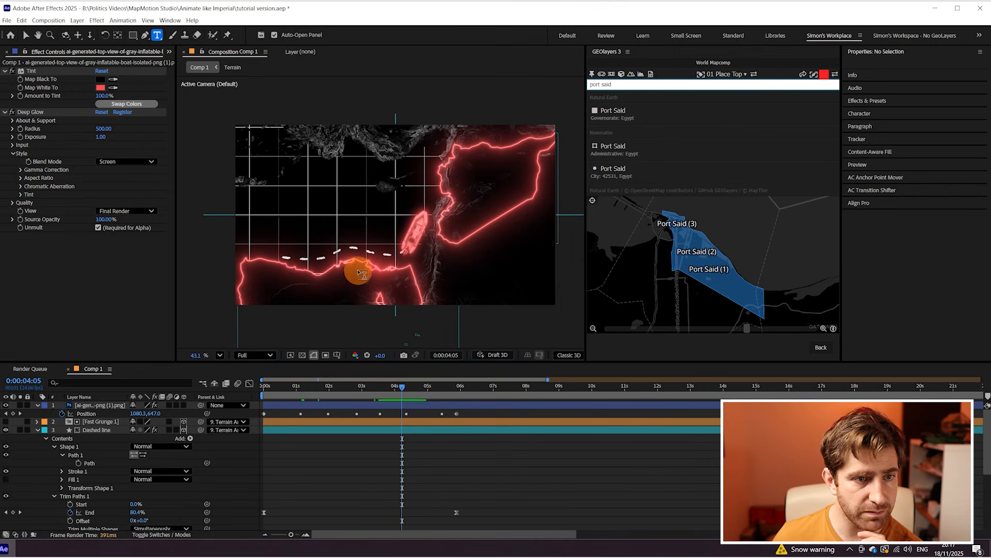
left_click(280, 283)
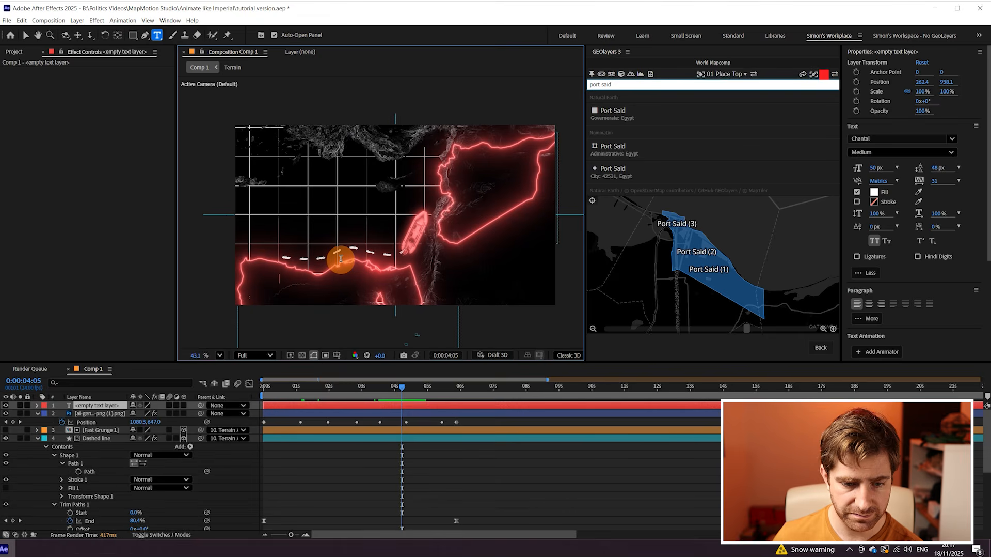
type("Egypt")
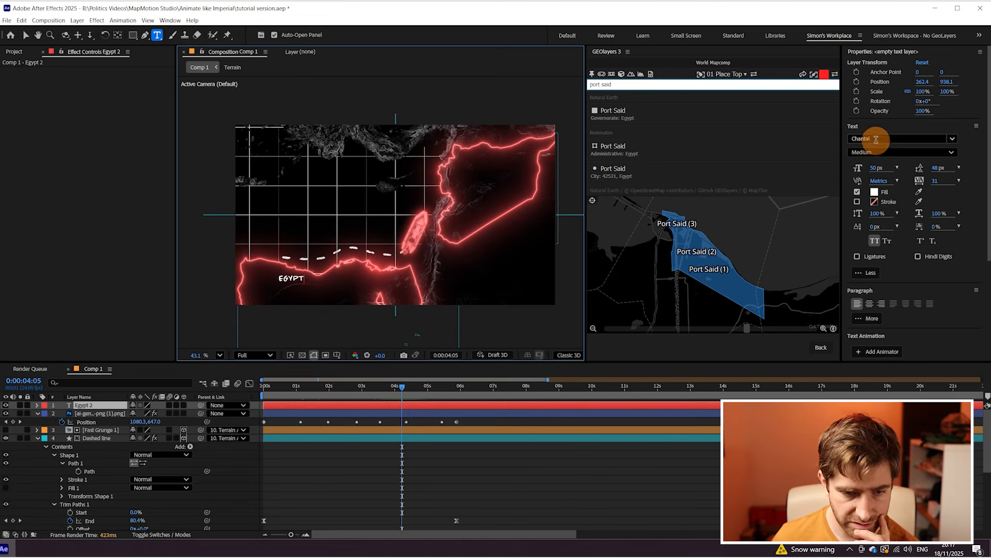
Scale the Egypt text layer to 342% and move it lower within the country outline
left_click(100, 413)
left_click(100, 405)
key("s")
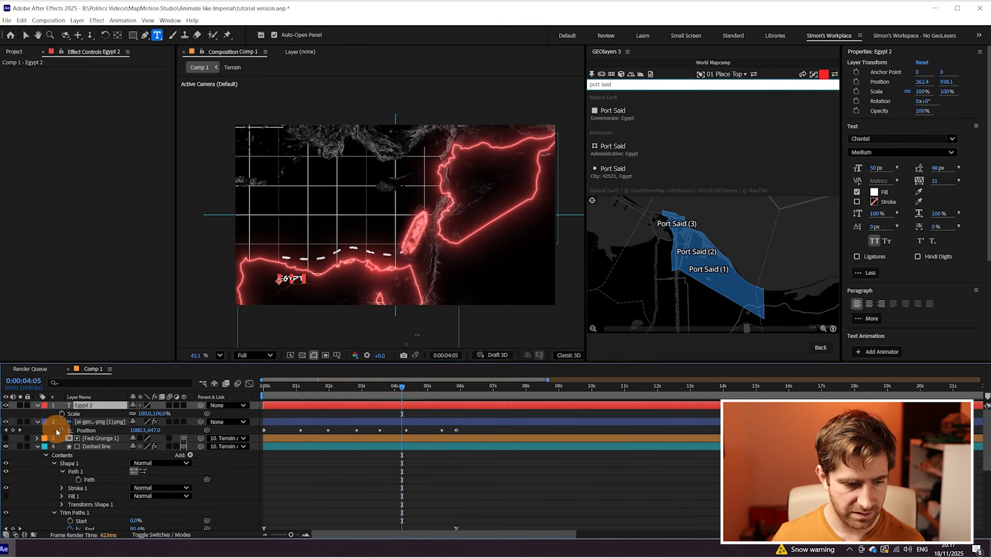
left_click_drag(149, 413, 249, 410)
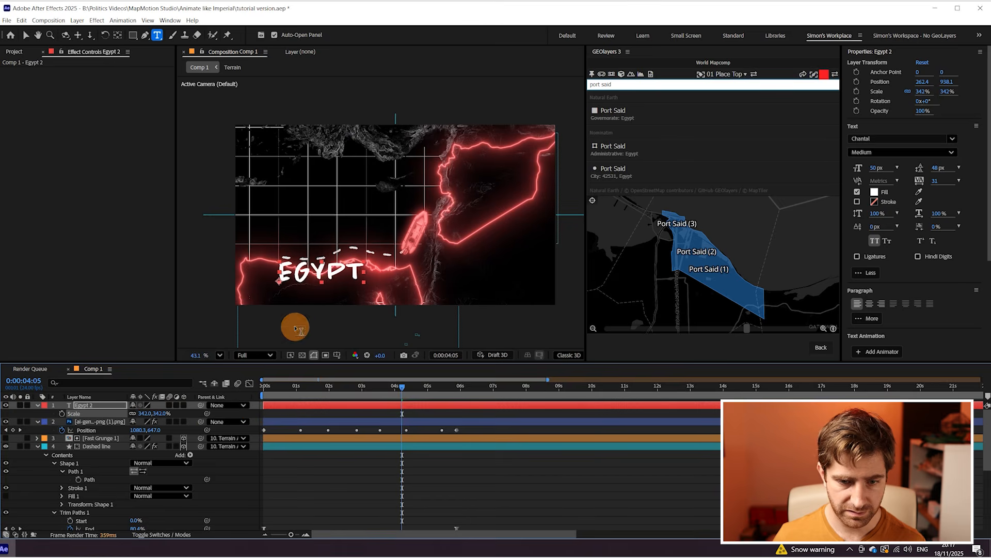
key("v")
left_click_drag(328, 277, 343, 294)
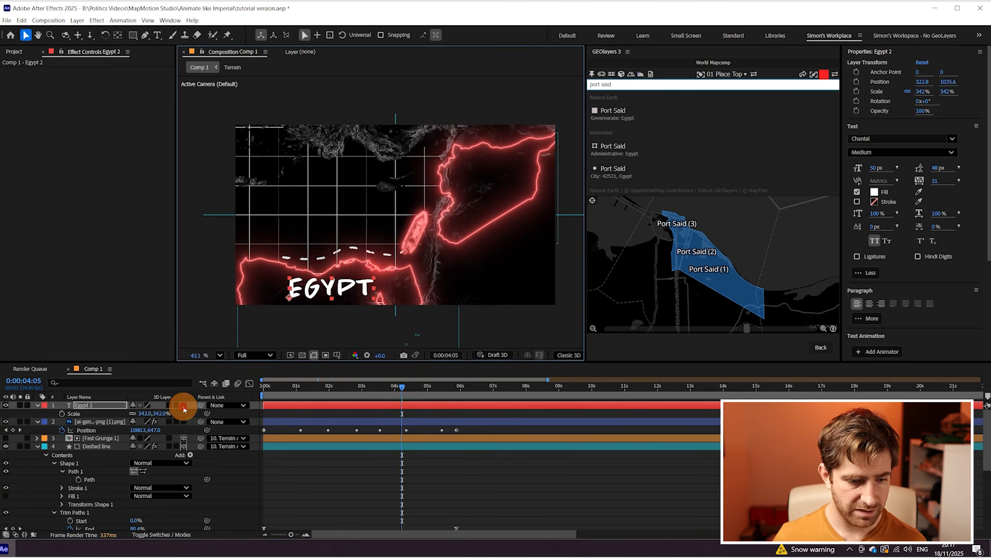
Make the Egypt text layer 3D and parent it to Terrain Anchor
left_click(184, 406)
left_click(218, 406)
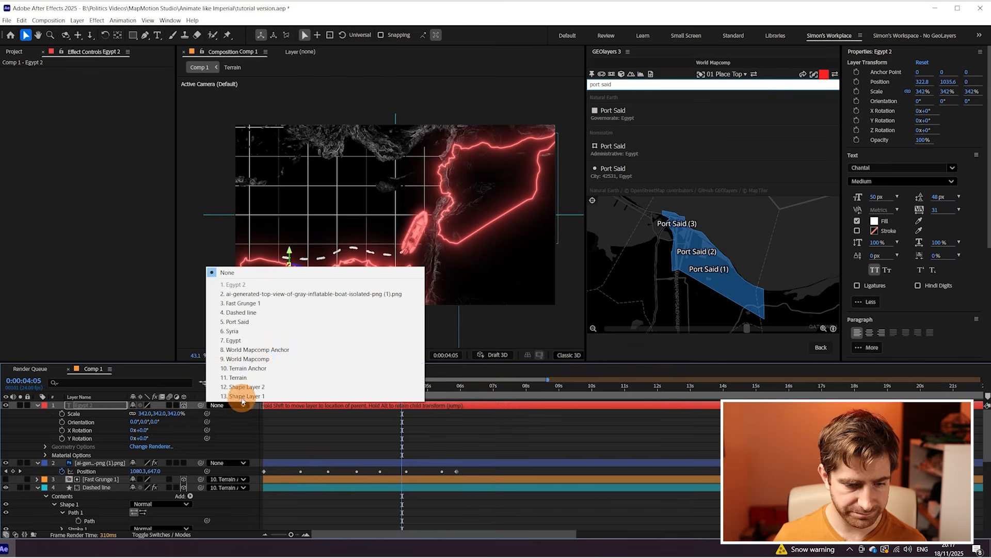
left_click(265, 367)
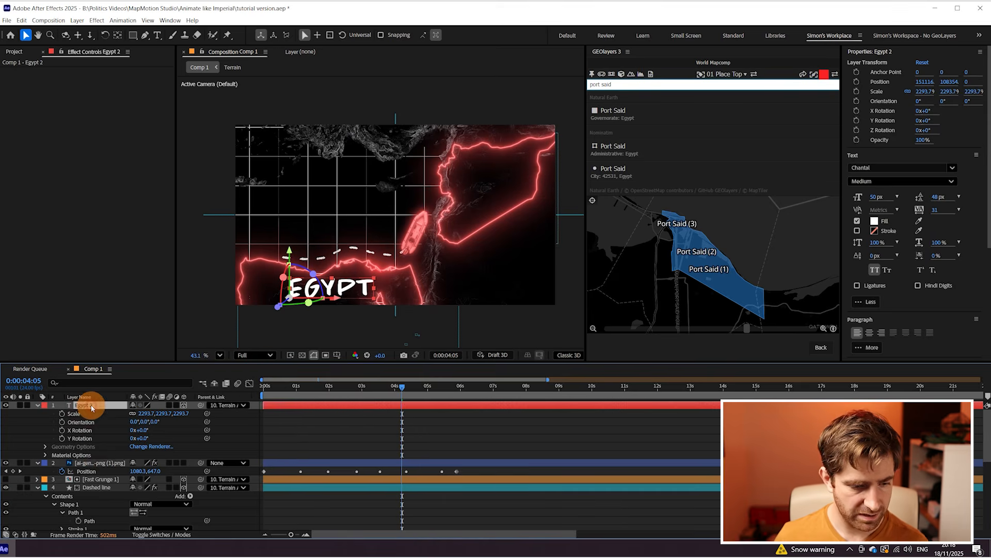
Duplicate the Egypt text layer, move the copy inside the Syria outline and change its text to "Syria"
key("ctrl+d")
key("v")
left_click_drag(296, 253, 507, 187)
double_click(507, 188)
type("Syr")
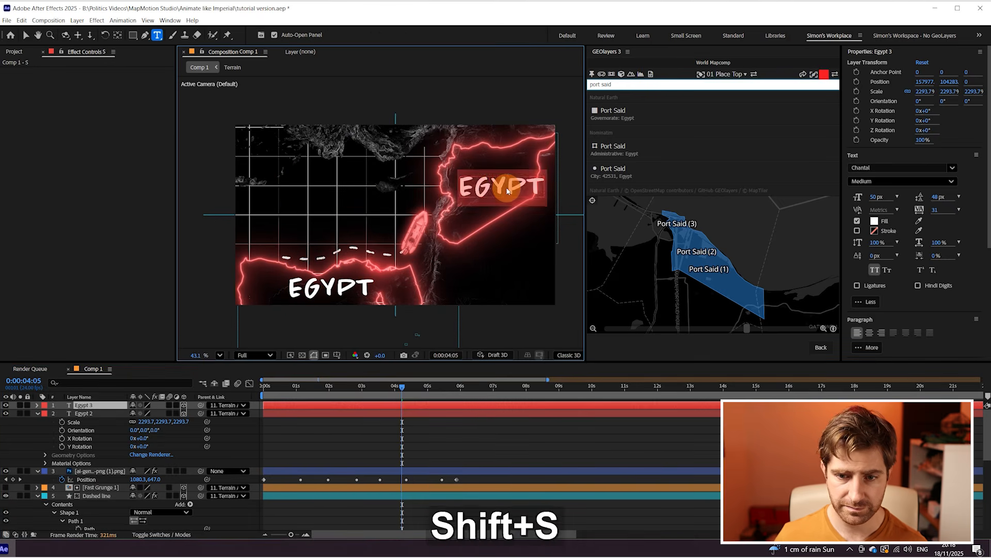
type("ia")
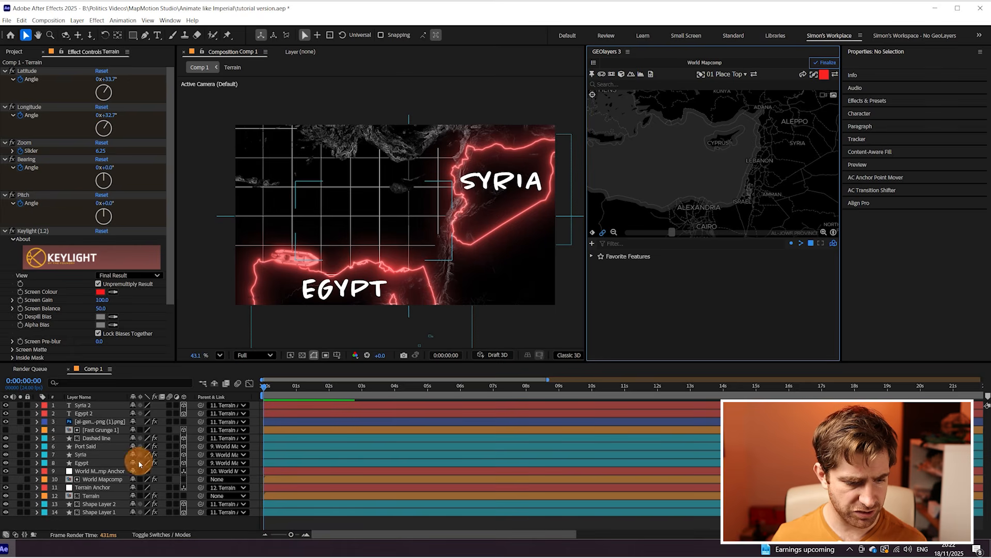
Lower the opacity of both grid line layers, Shape Layer 1 and Shape Layer 2, to 44%
left_click(95, 504)
left_click(96, 512, "shift")
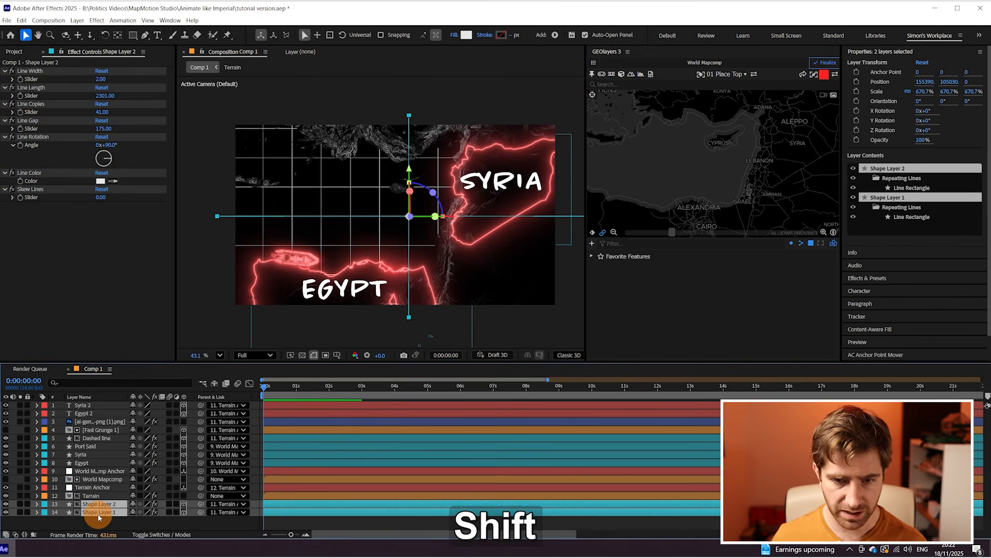
key("t")
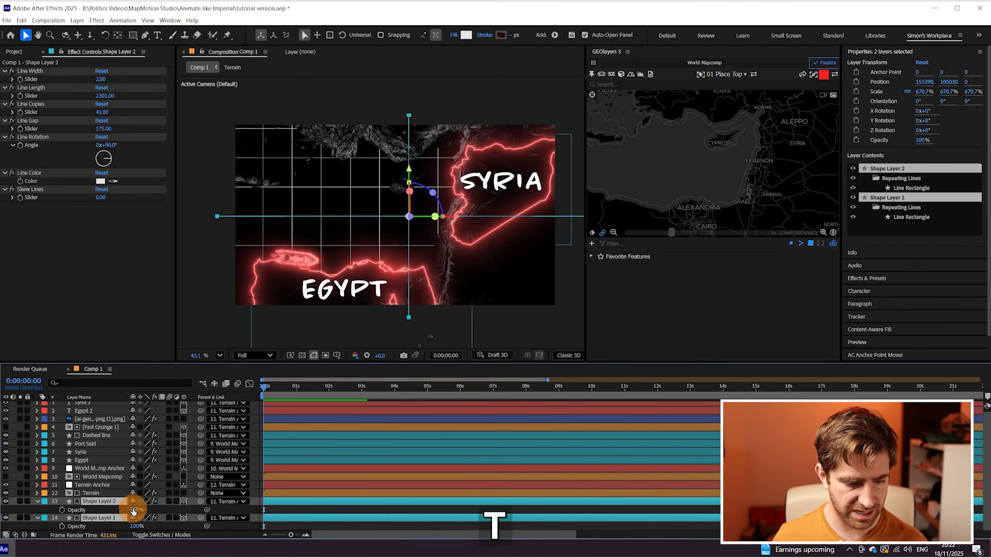
type("60")
key("Return")
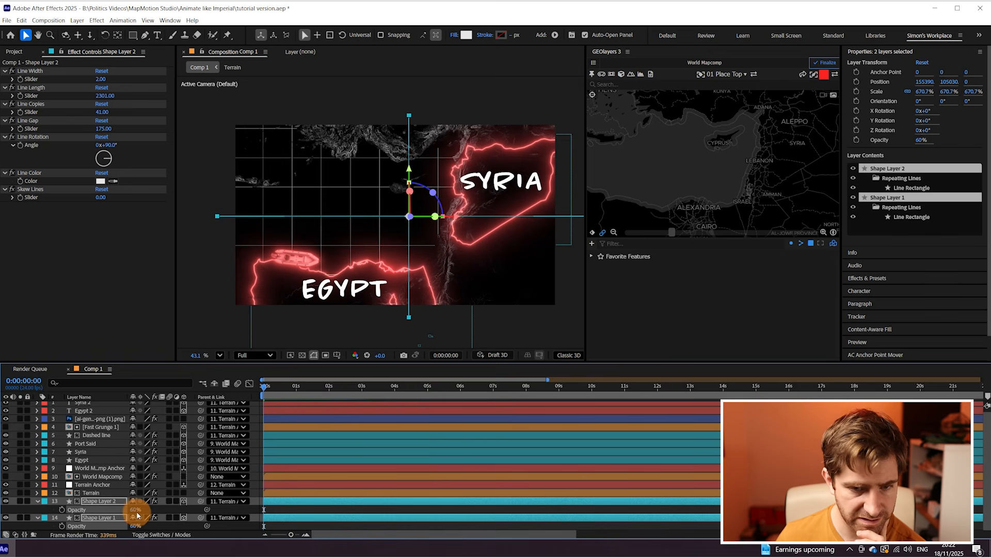
left_click_drag(127, 509, 129, 511)
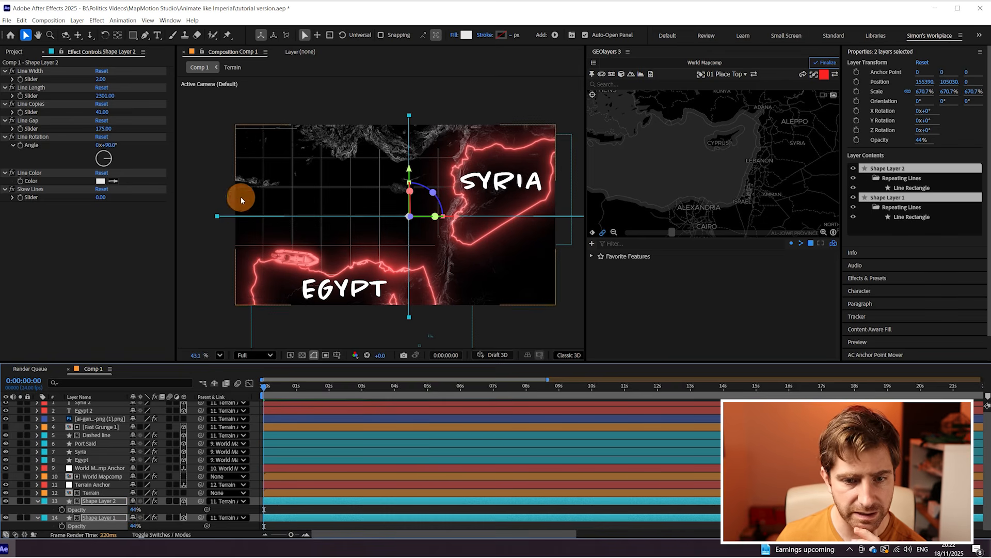
left_click(215, 111)
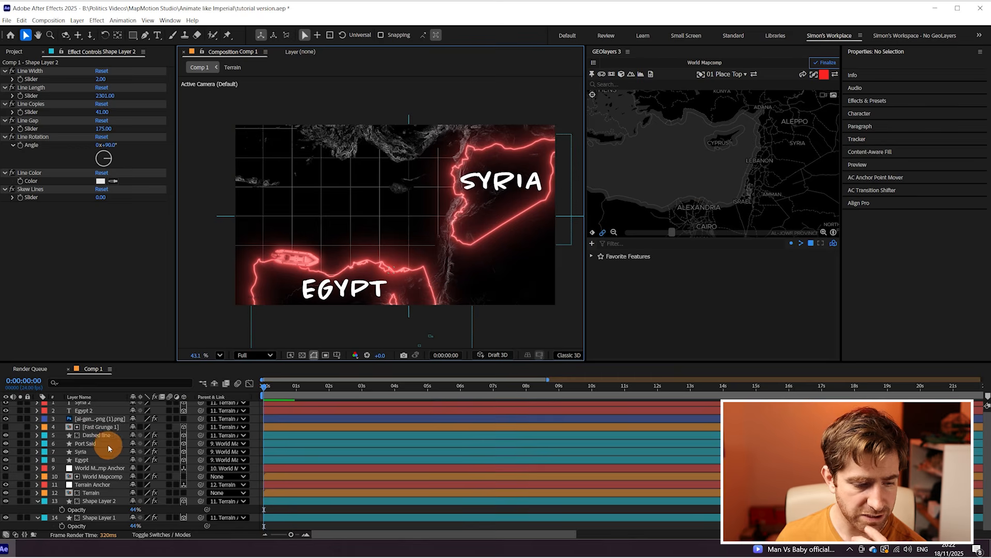
Make the boat image layer 3D and rotate it to lie flat along the route, with orientation about 180°, 278.1°, 180°
scroll(126, 445, "up", 1)
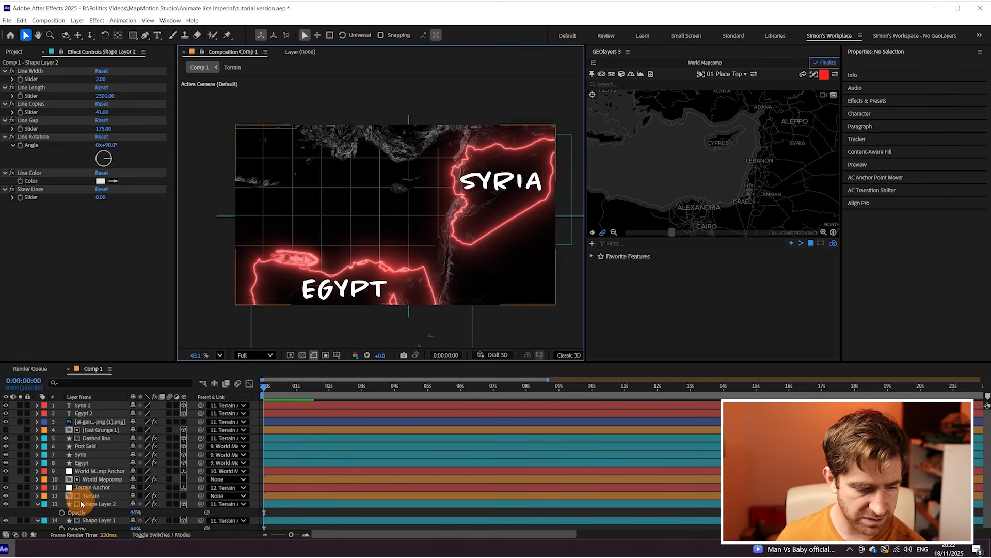
left_click(111, 422)
left_click(183, 421)
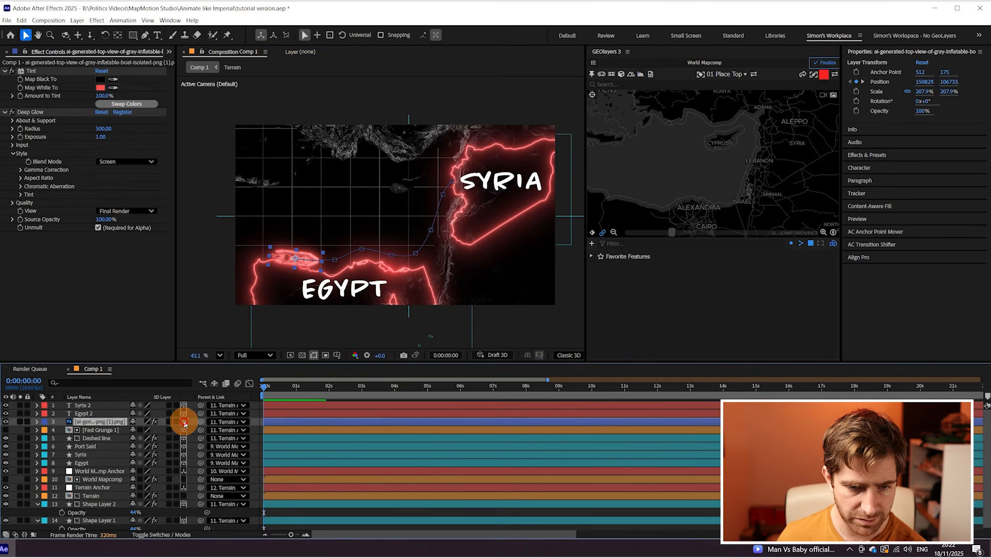
scroll(283, 287, "up", 3)
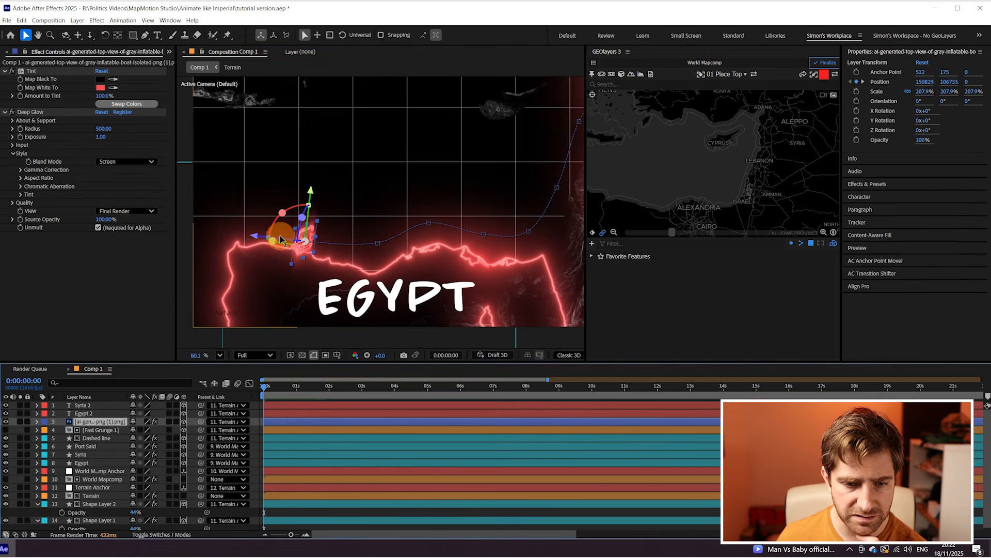
left_click_drag(275, 241, 315, 254)
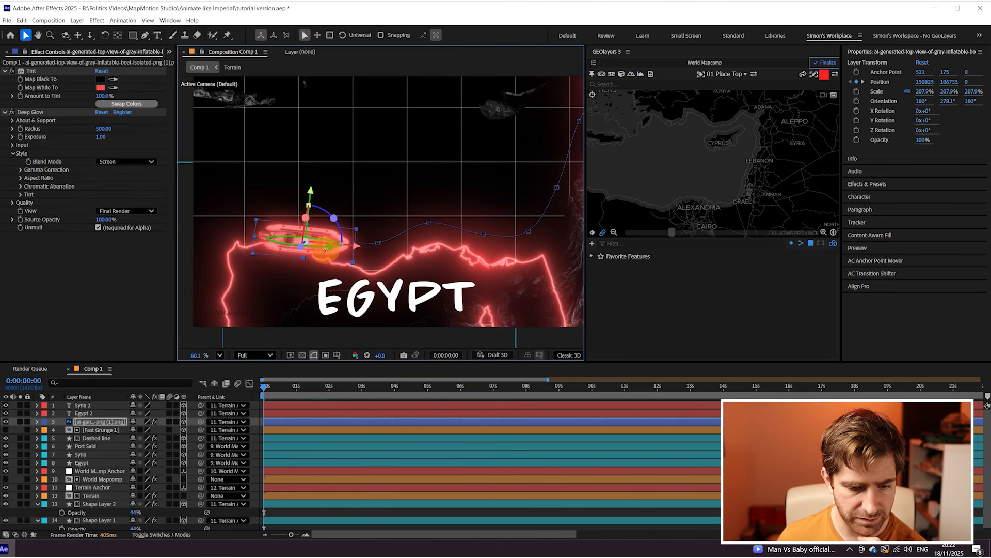
At time 0, link the mapcomp view to Terrain and frame Egypt with zoom 6.63, bearing about -20.8° and pitch about 43°
left_click_drag(265, 389, 228, 389)
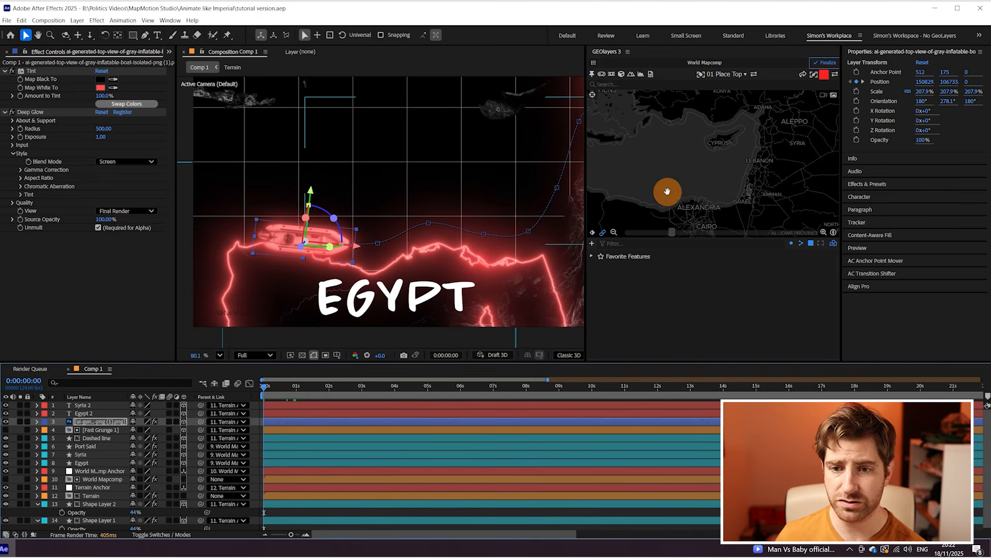
left_click(595, 233)
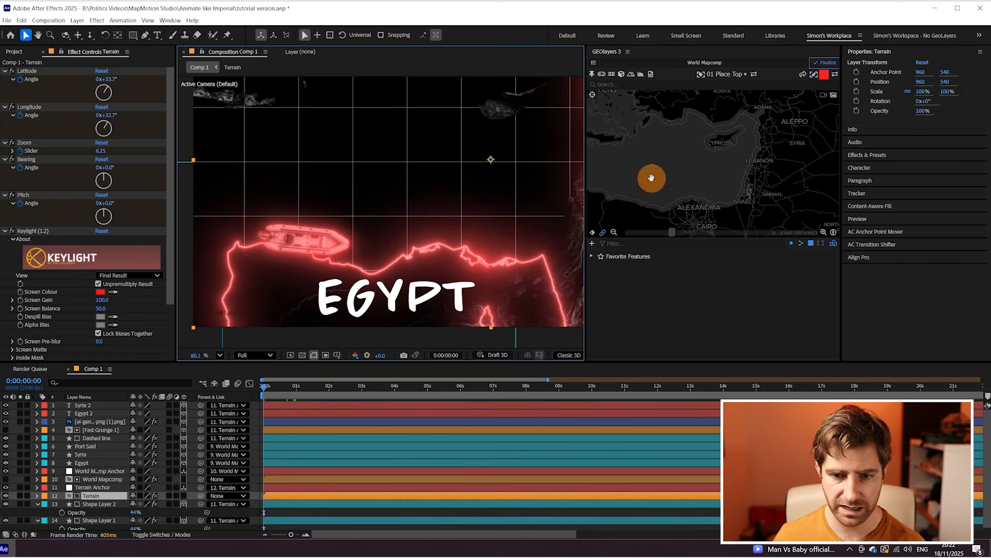
scroll(355, 190, "down", 5)
left_click_drag(351, 205, 348, 206)
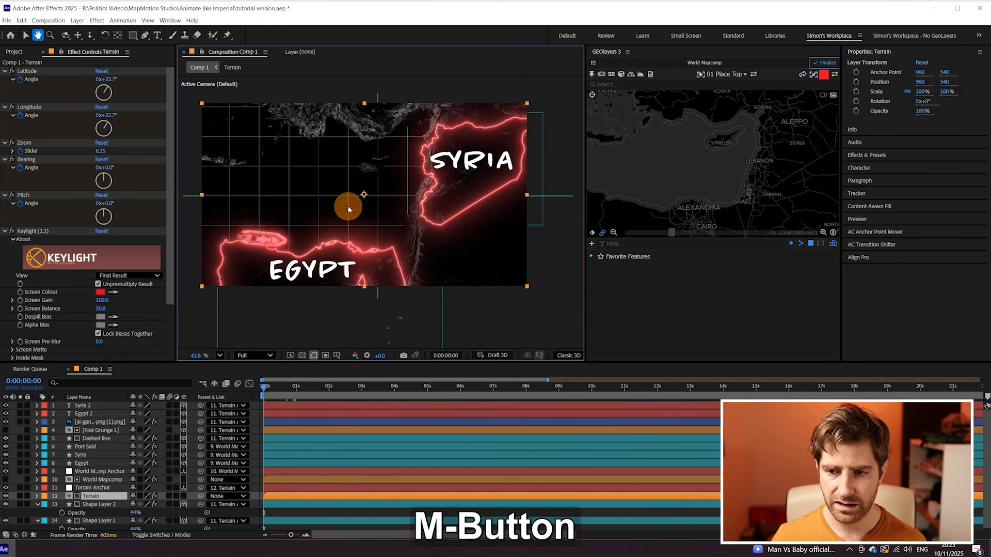
left_click_drag(707, 207, 692, 190)
left_click(242, 497)
left_click(602, 232)
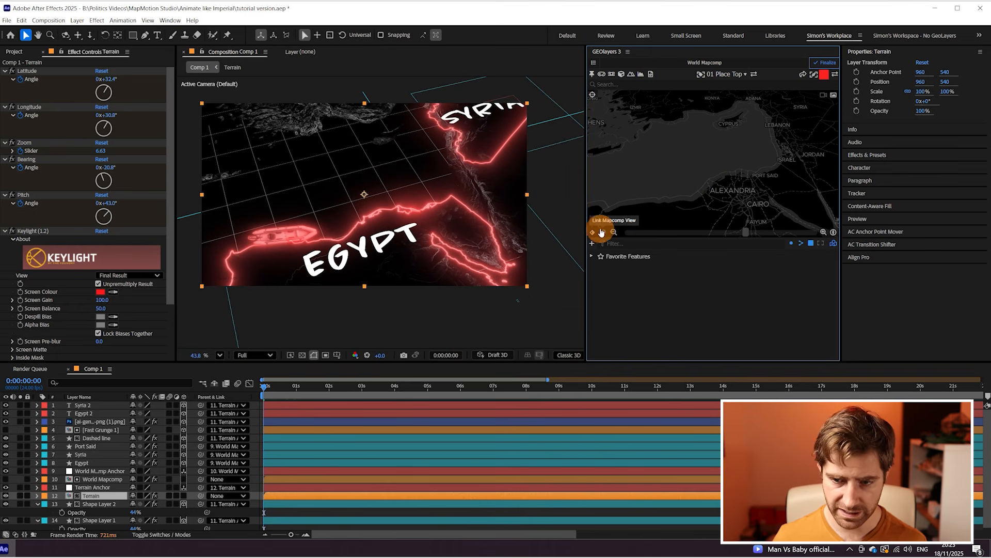
At the dashed line's end keyframe, reframe the Terrain view towards Syria with bearing about 13.6° and pitch about 46.5°
left_click(96, 439)
key("u")
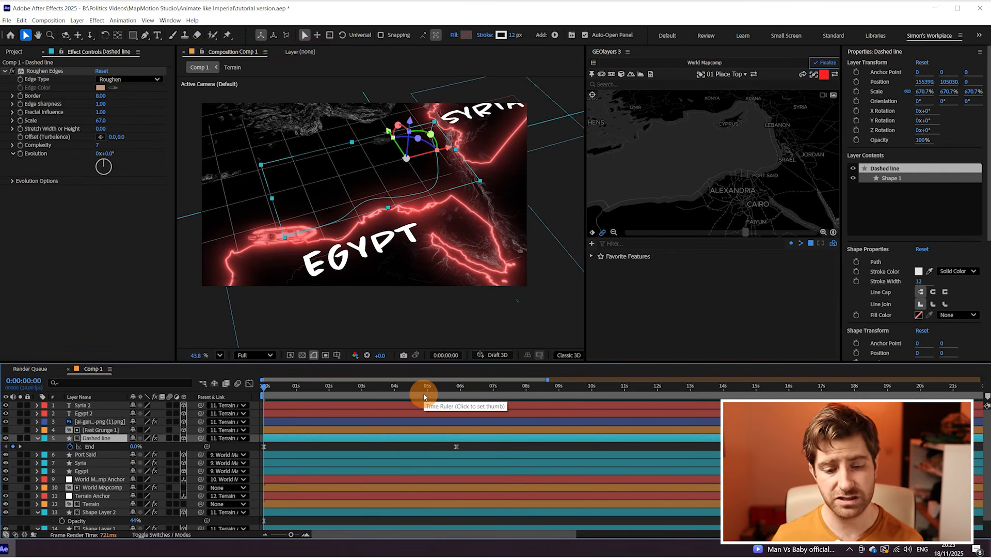
left_click(457, 389, "shift")
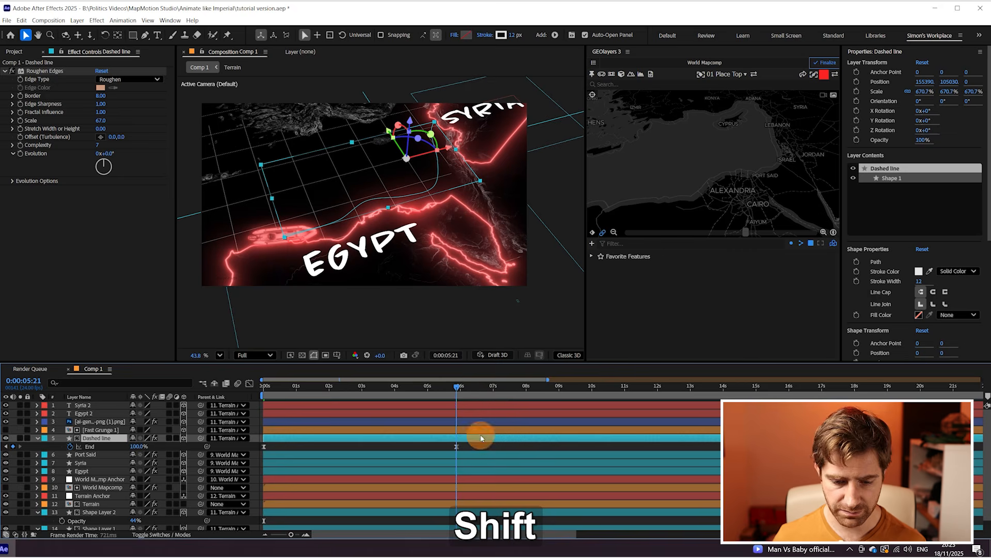
scroll(478, 454, "down", 1)
left_click_drag(786, 174, 720, 172)
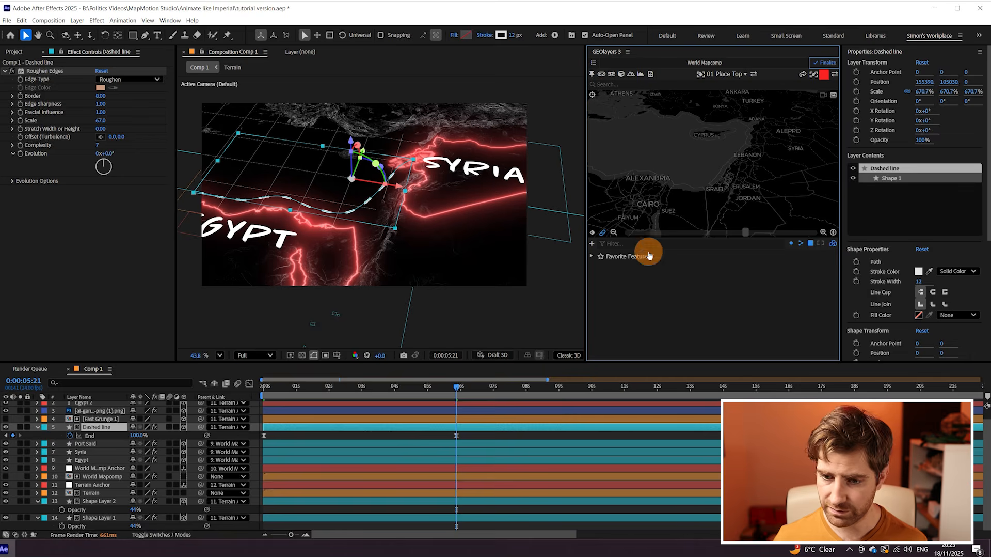
Apply Easy Ease to all the Terrain layer's latitude, longitude, zoom, bearing and pitch keyframes
left_click(473, 493)
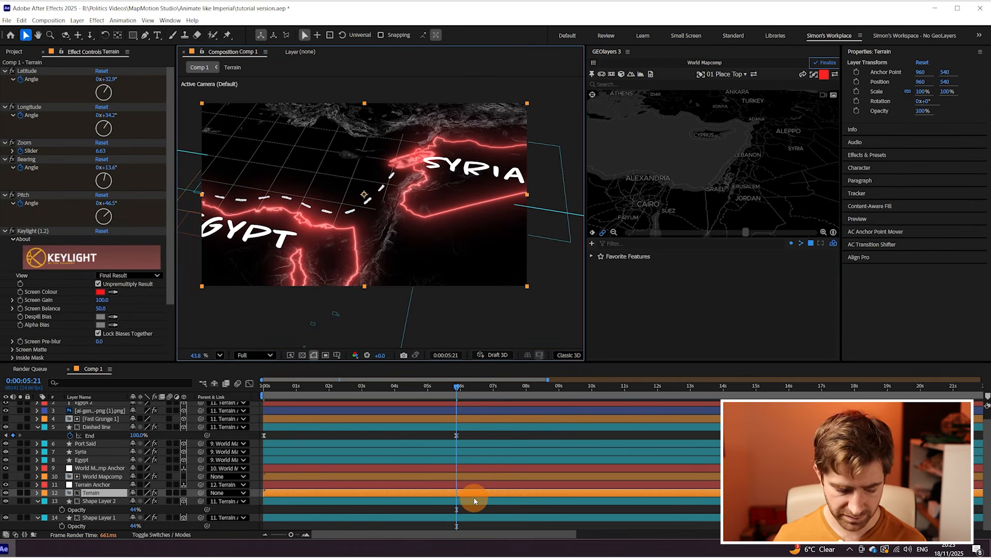
key("u")
left_click_drag(475, 417, 260, 493)
right_click(264, 493)
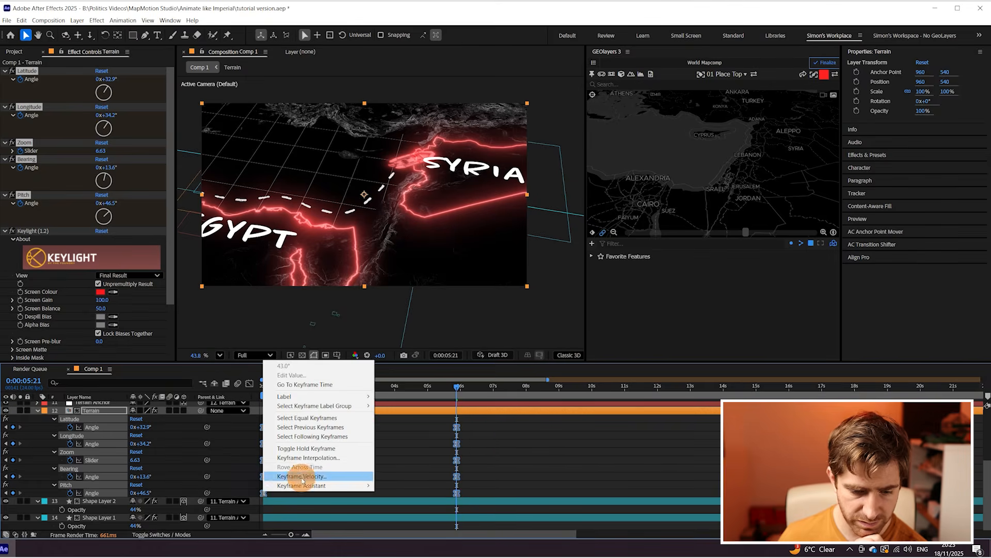
mouse_move(294, 475)
left_click(415, 402)
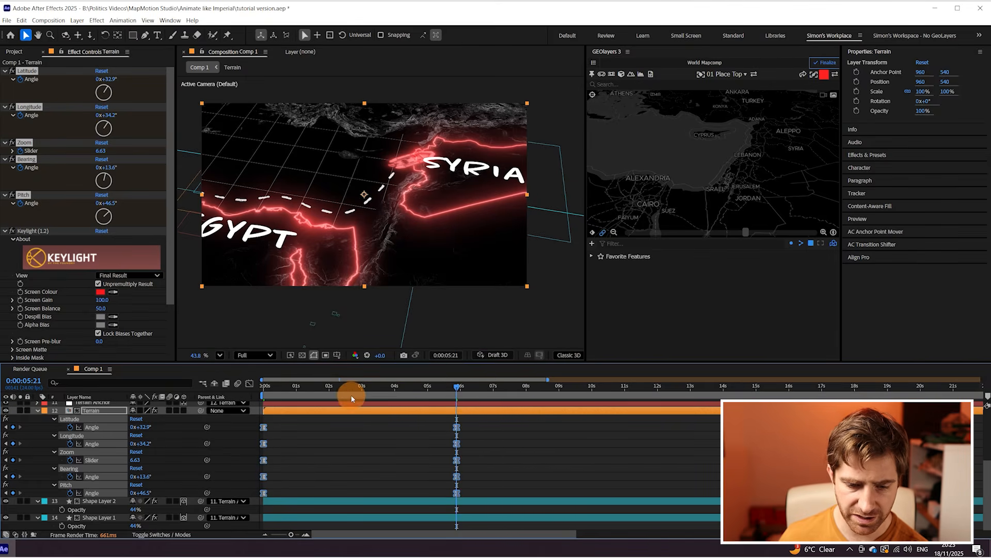